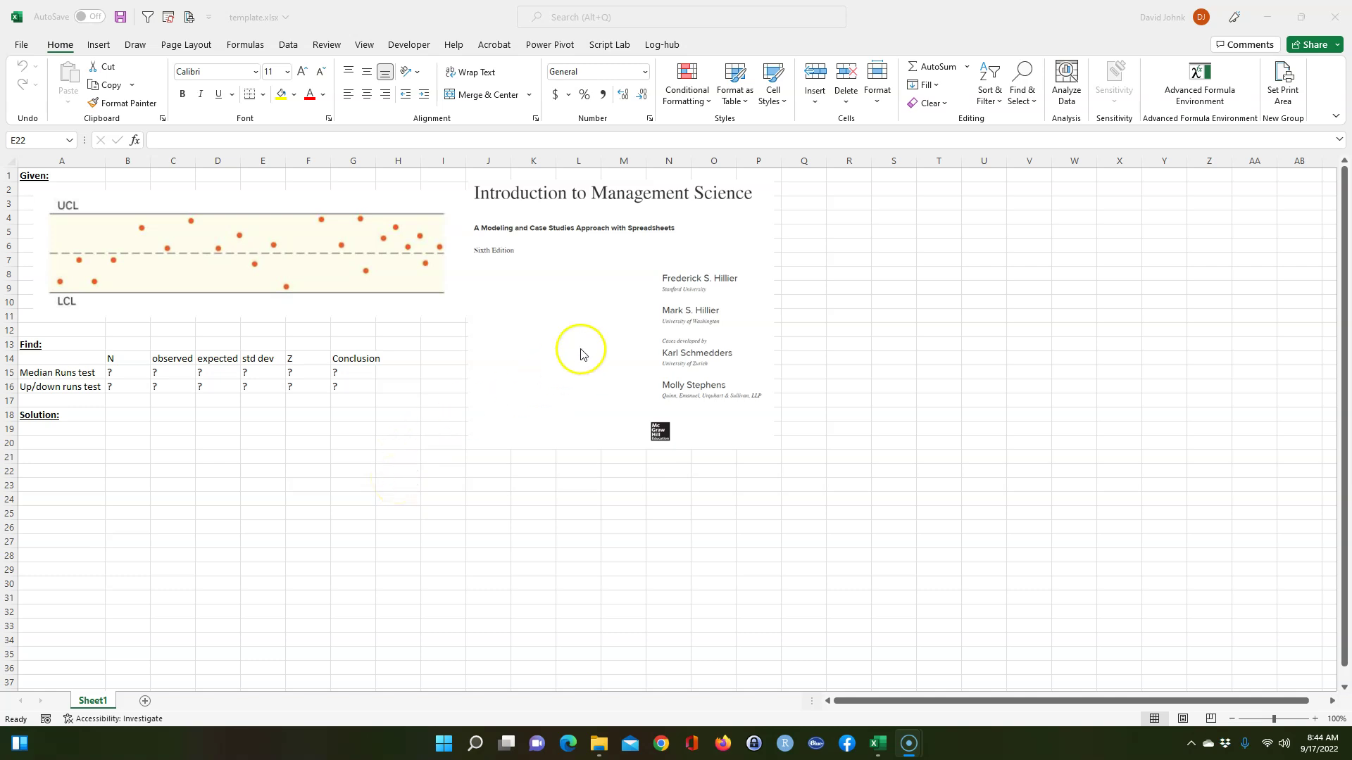
Step: Move the textbook title picture away from the control chart, out to around column AB
drag(546, 377, 588, 420)
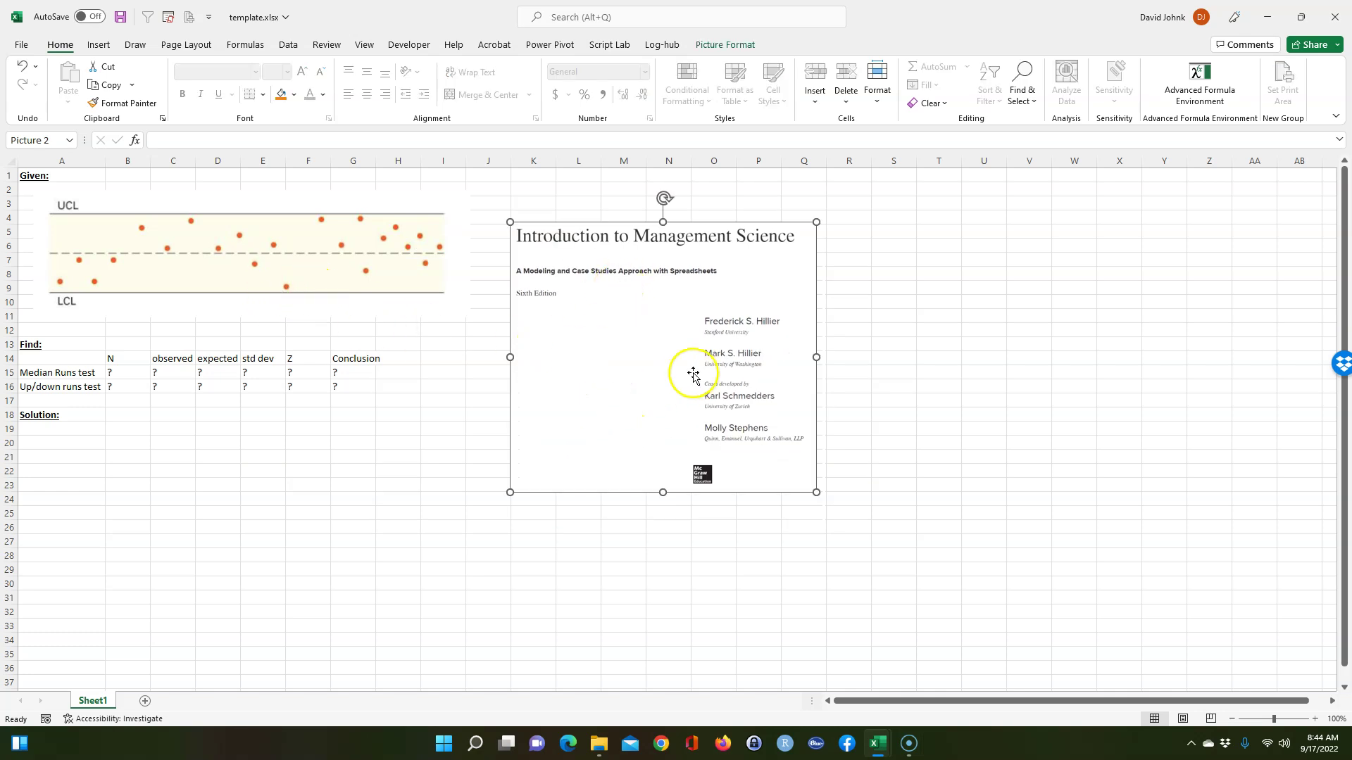
drag(593, 343, 545, 426)
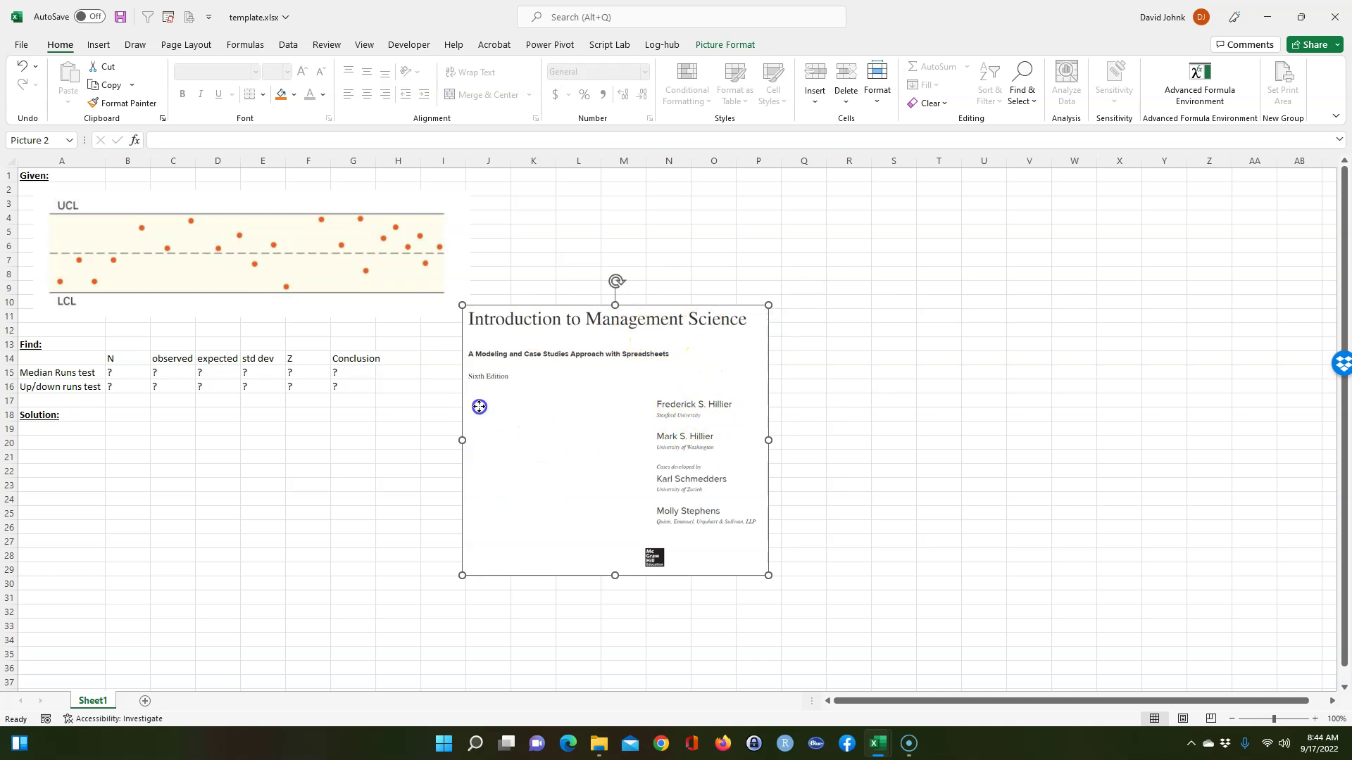
drag(479, 407, 1280, 262)
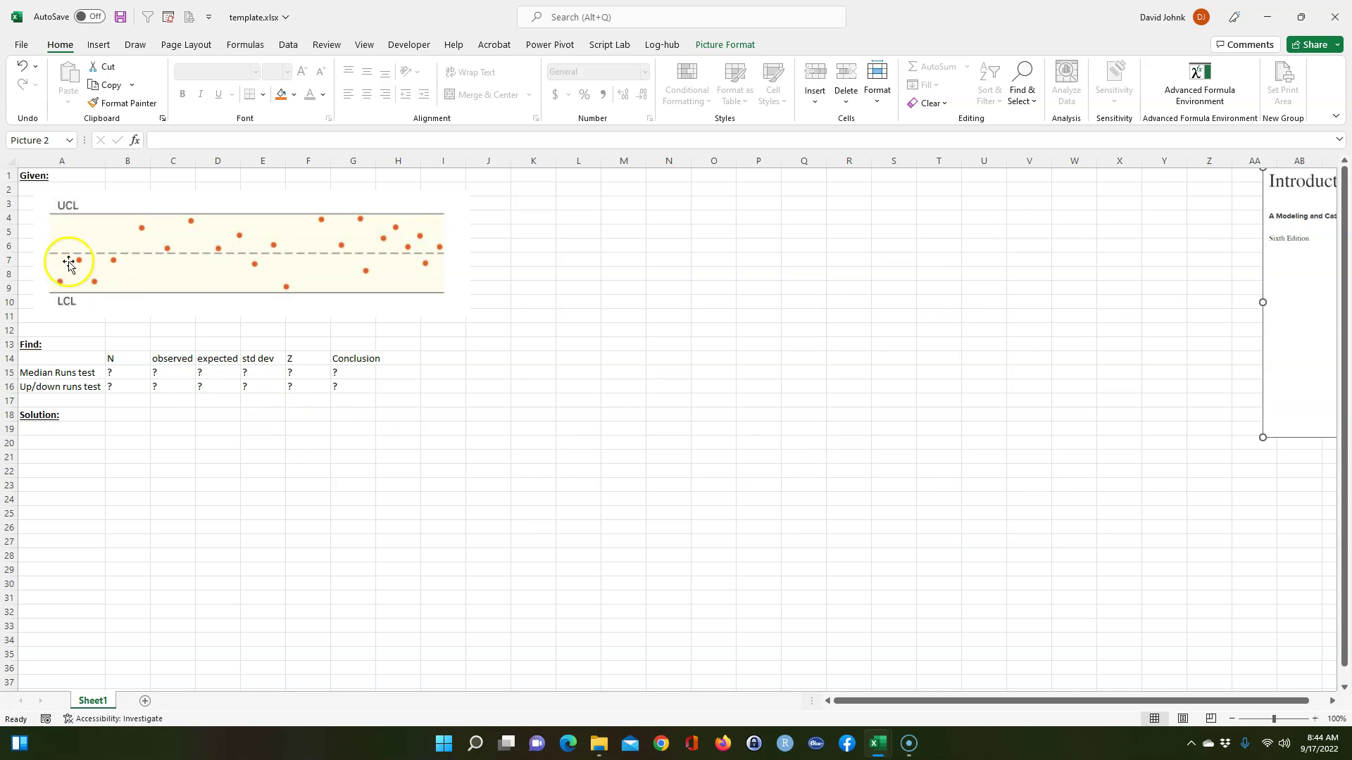
drag(116, 205, 124, 207)
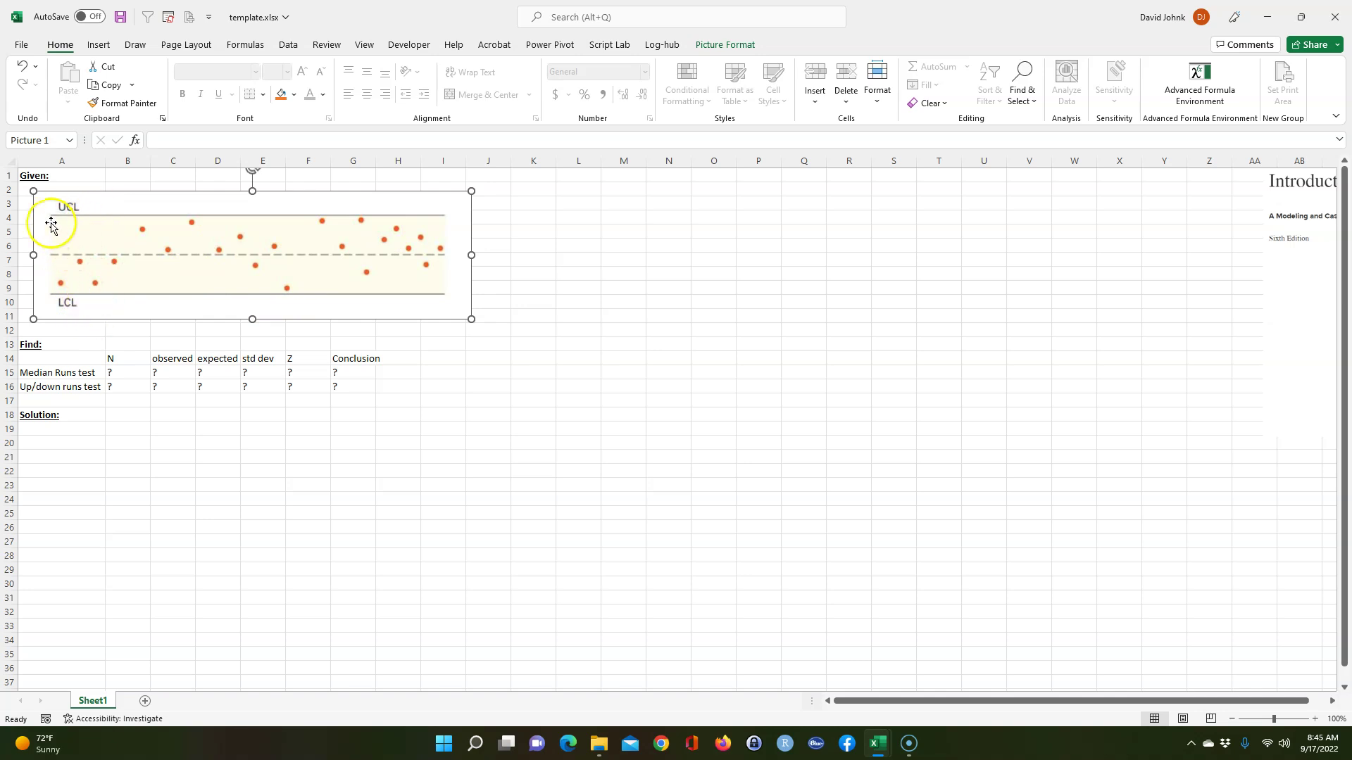
click(237, 271)
click(161, 286)
click(190, 276)
click(81, 432)
click(167, 293)
click(212, 274)
click(74, 395)
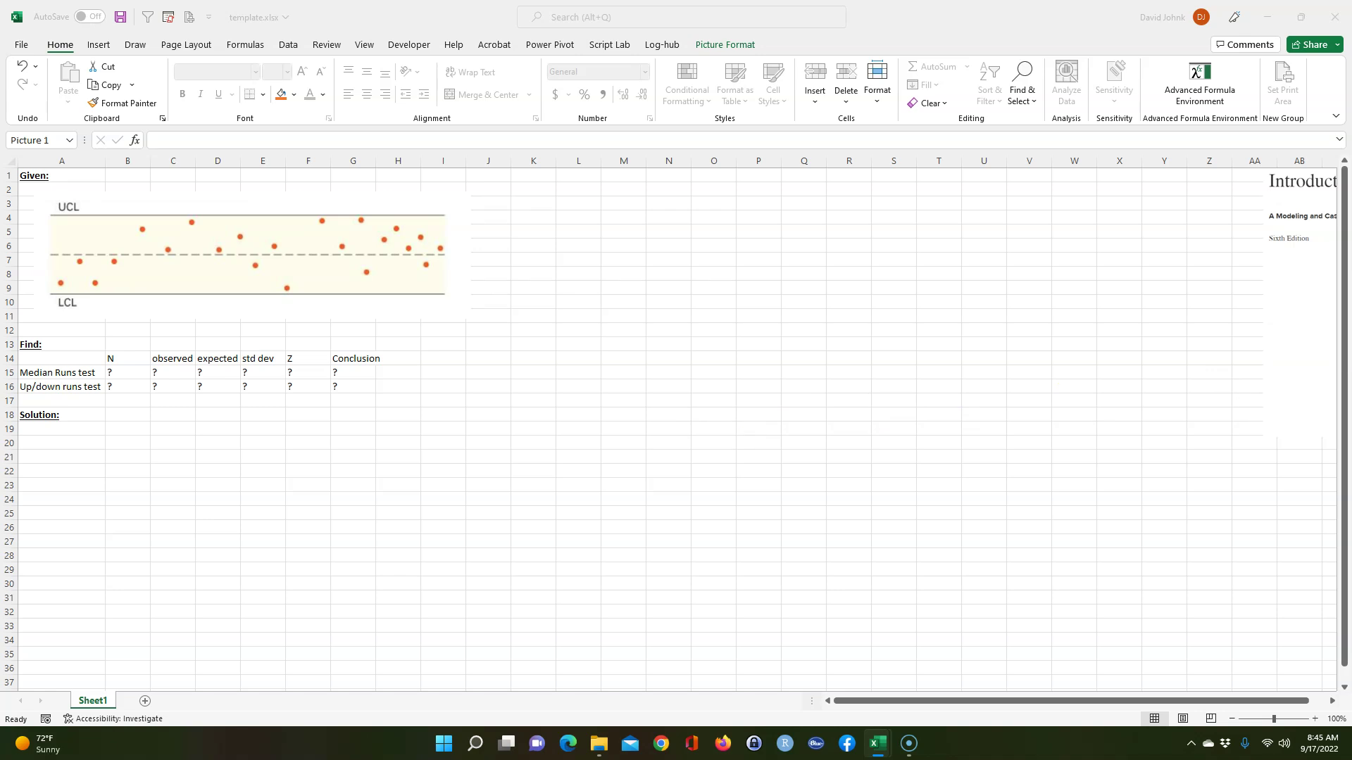
Step: Paste the copied picture of the hand-annotated runs and place it beside the control chart, around columns J to S
click(591, 400)
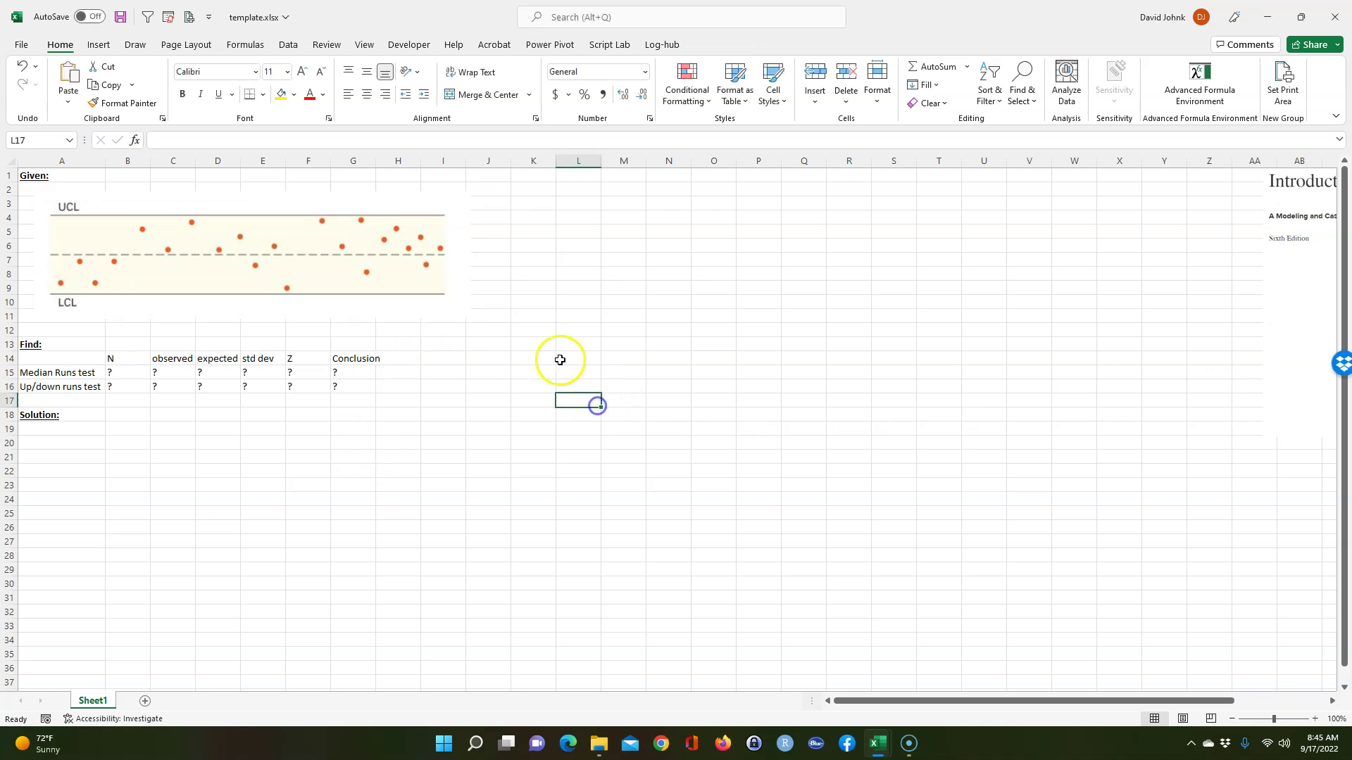
right_click(560, 361)
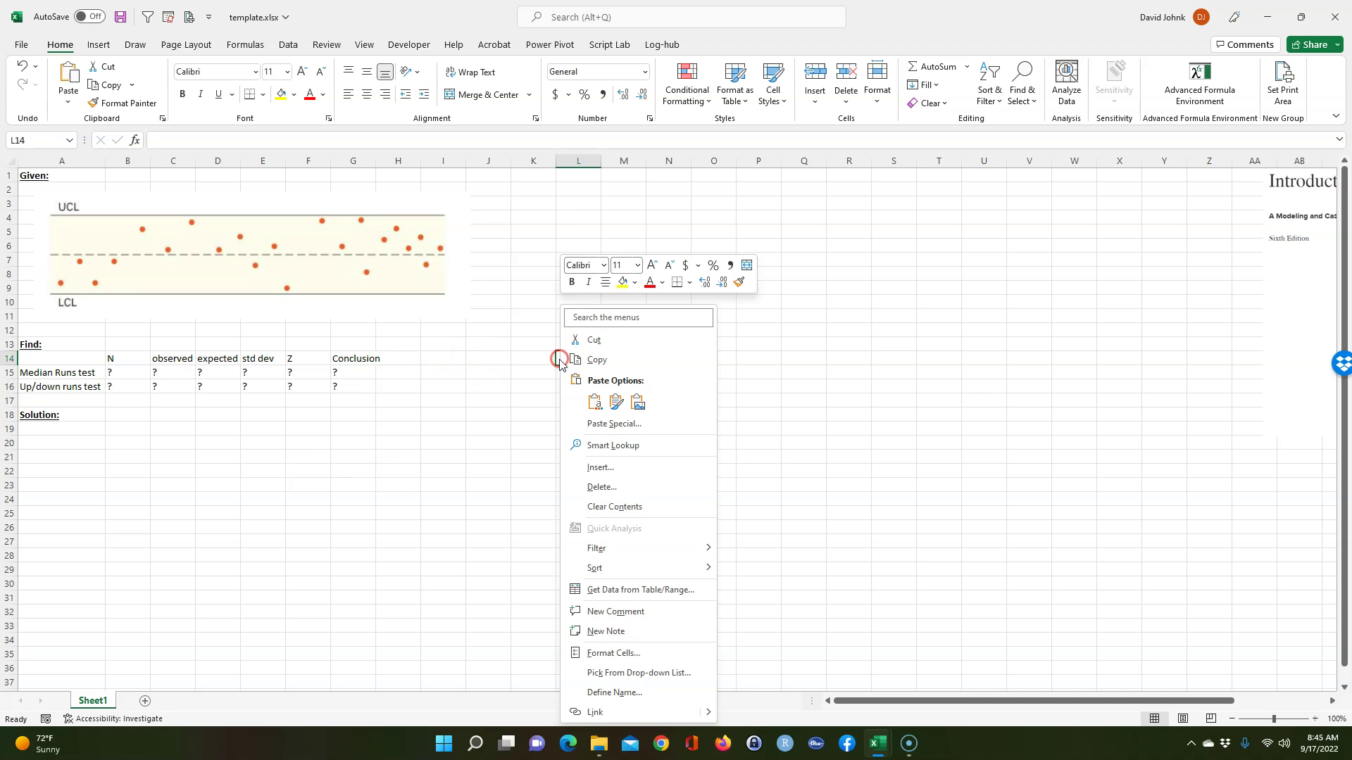
click(594, 402)
drag(677, 381, 174, 463)
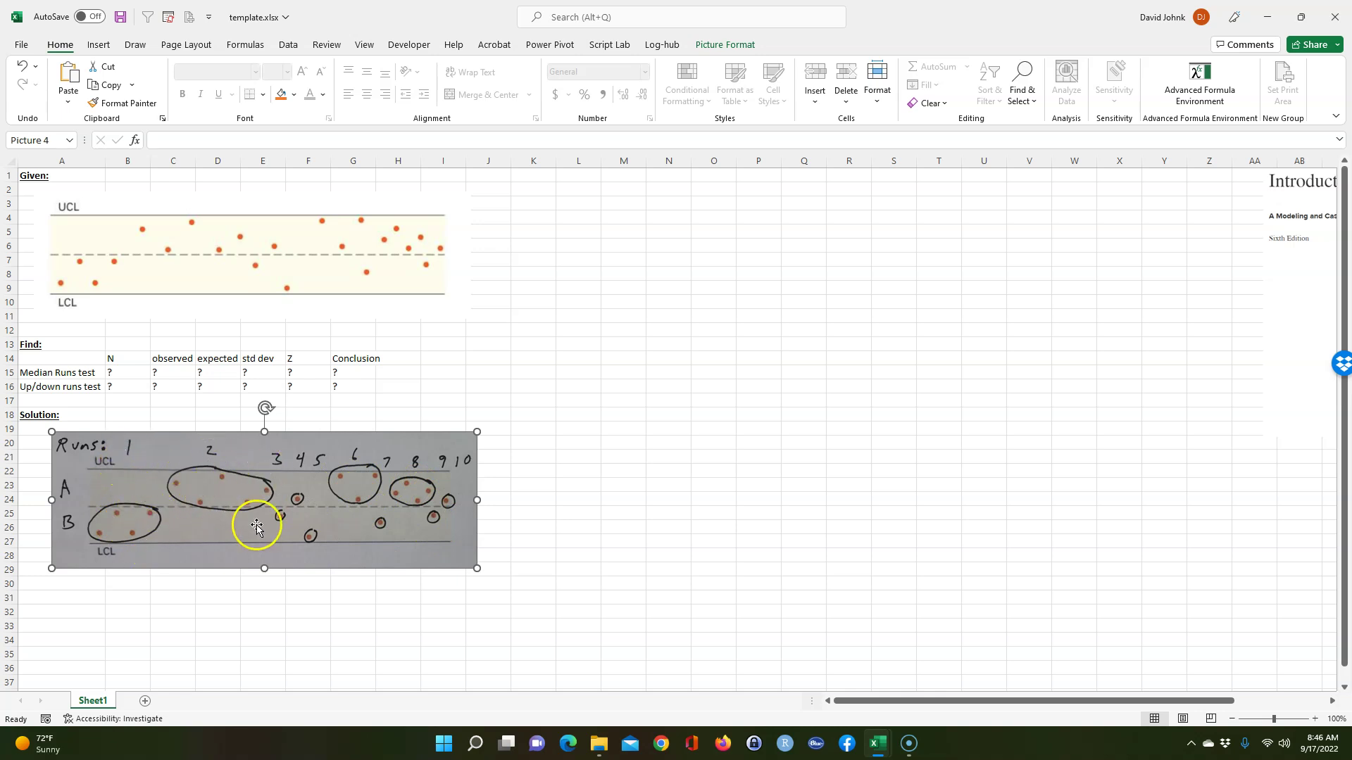
mouse_move(155, 457)
mouse_down()
mouse_move(204, 458)
mouse_move(518, 369)
mouse_move(595, 230)
mouse_move(592, 195)
mouse_up()
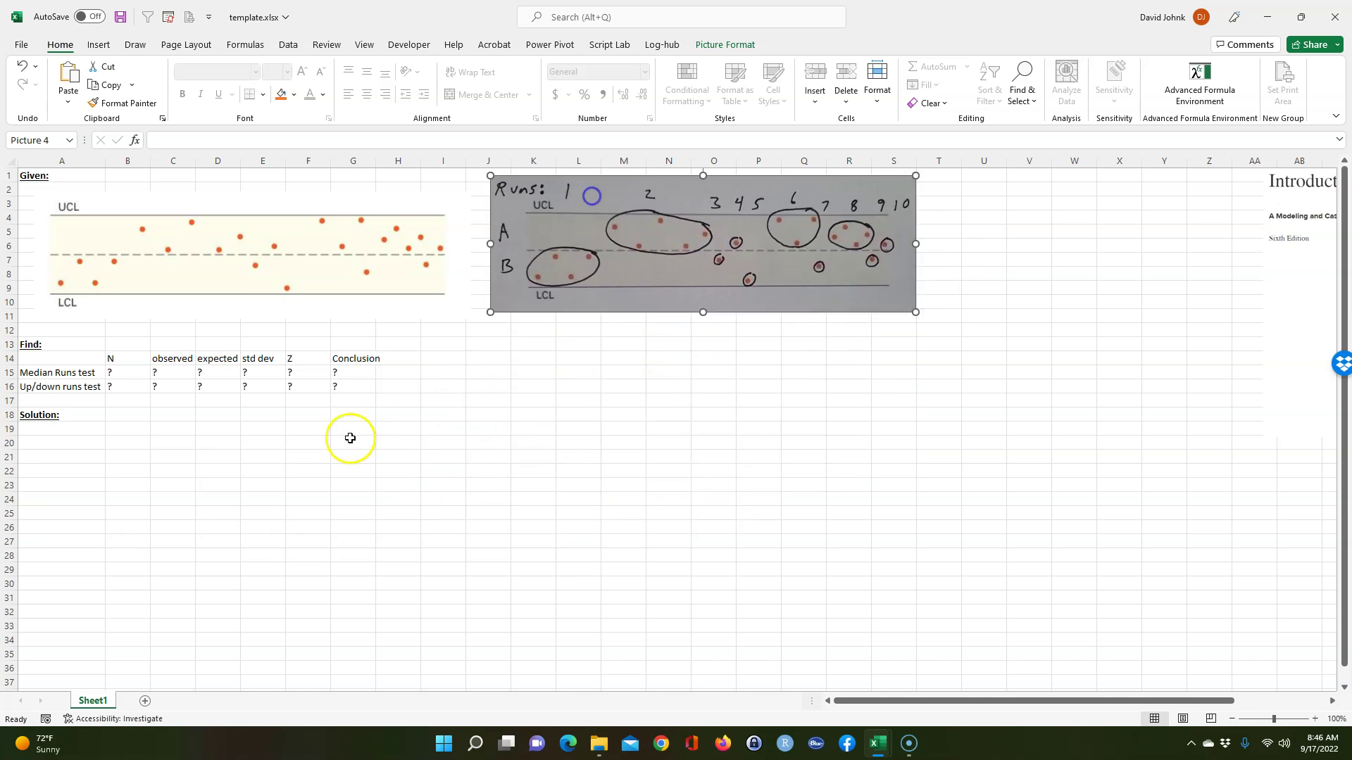
Step: Paste the copied Median list of A and B values into column A, starting at cell A19
click(315, 456)
click(69, 428)
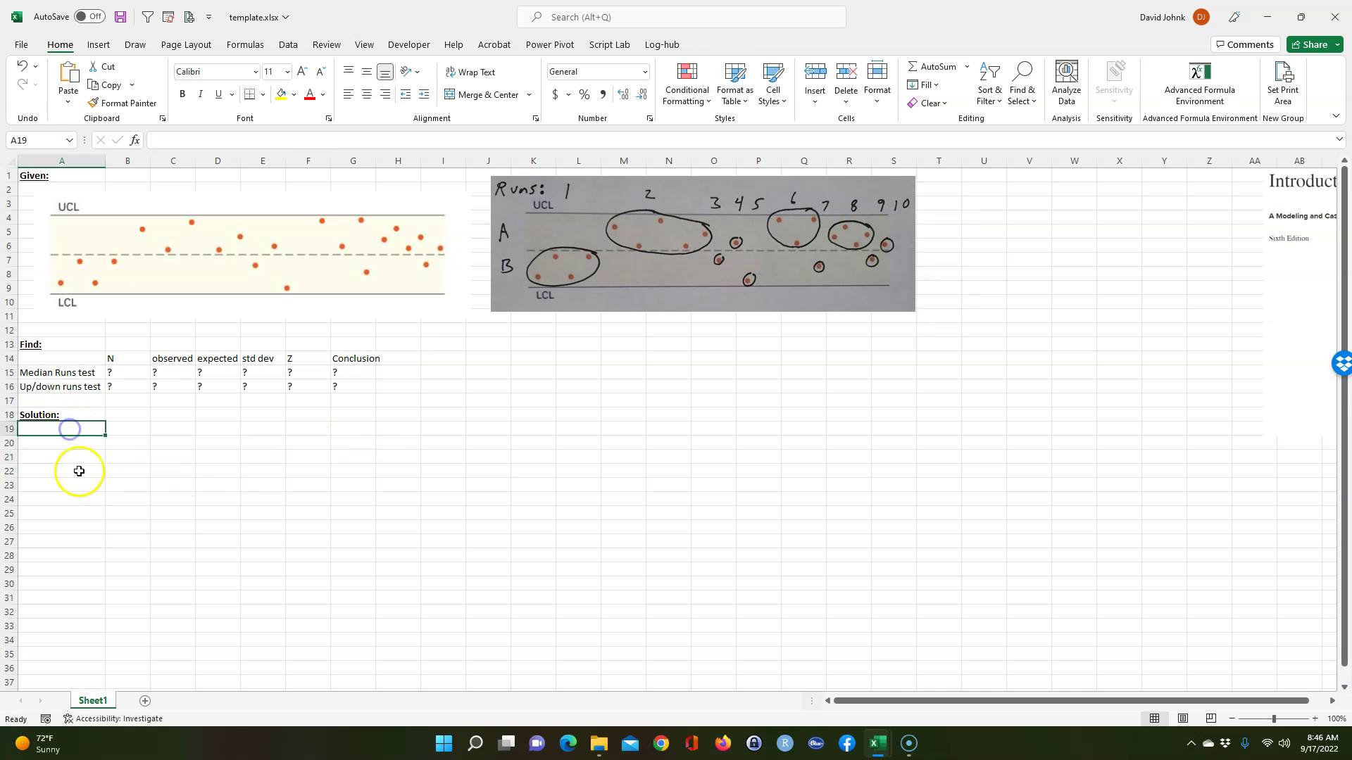
click(1332, 286)
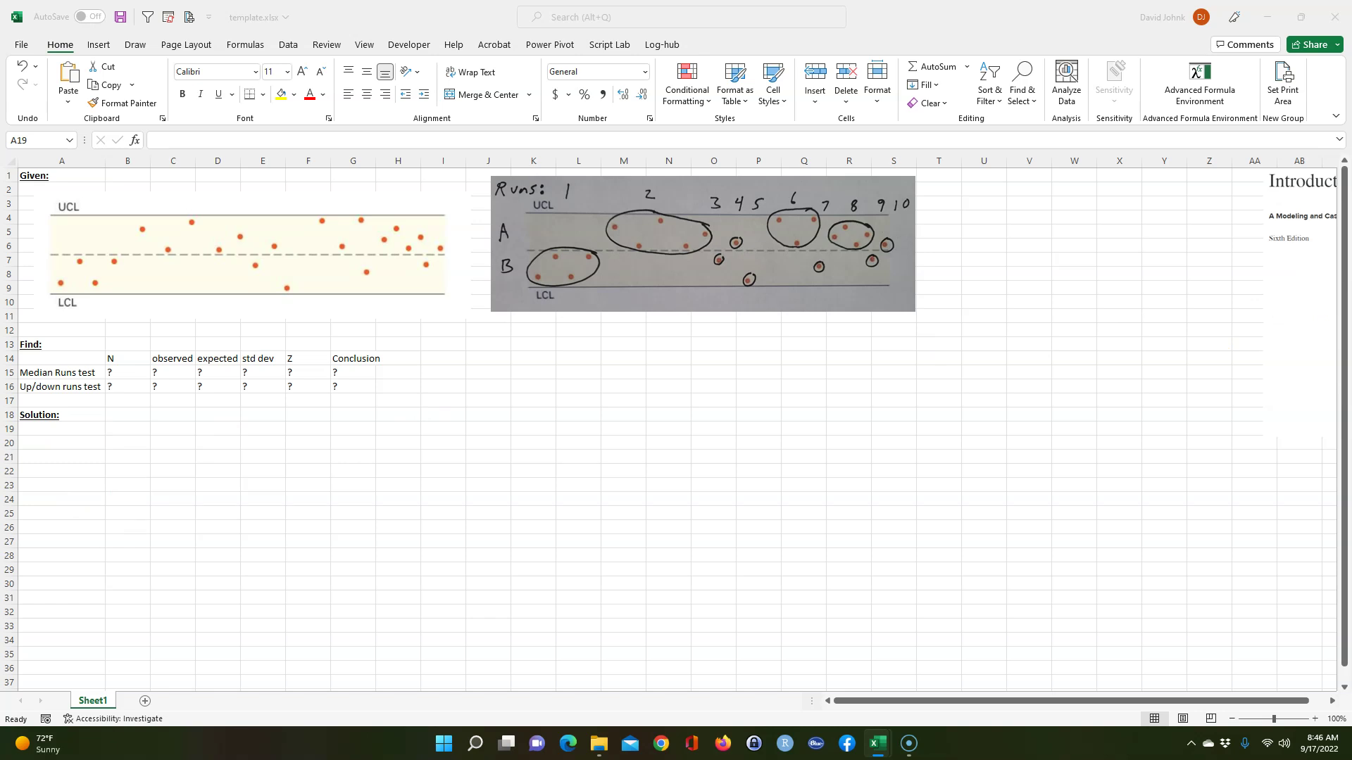
click(142, 519)
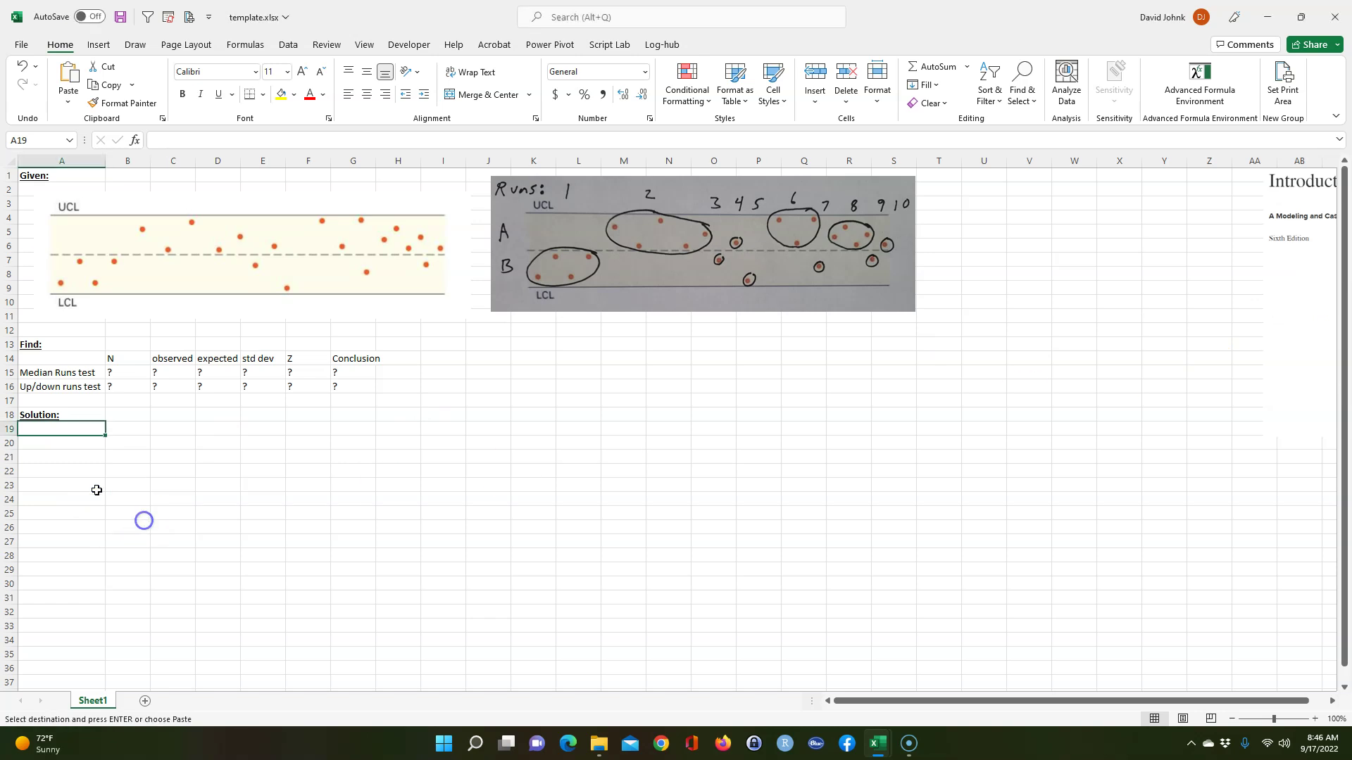
click(61, 431)
key(ctrl+v)
scroll(236, 489, down, 1)
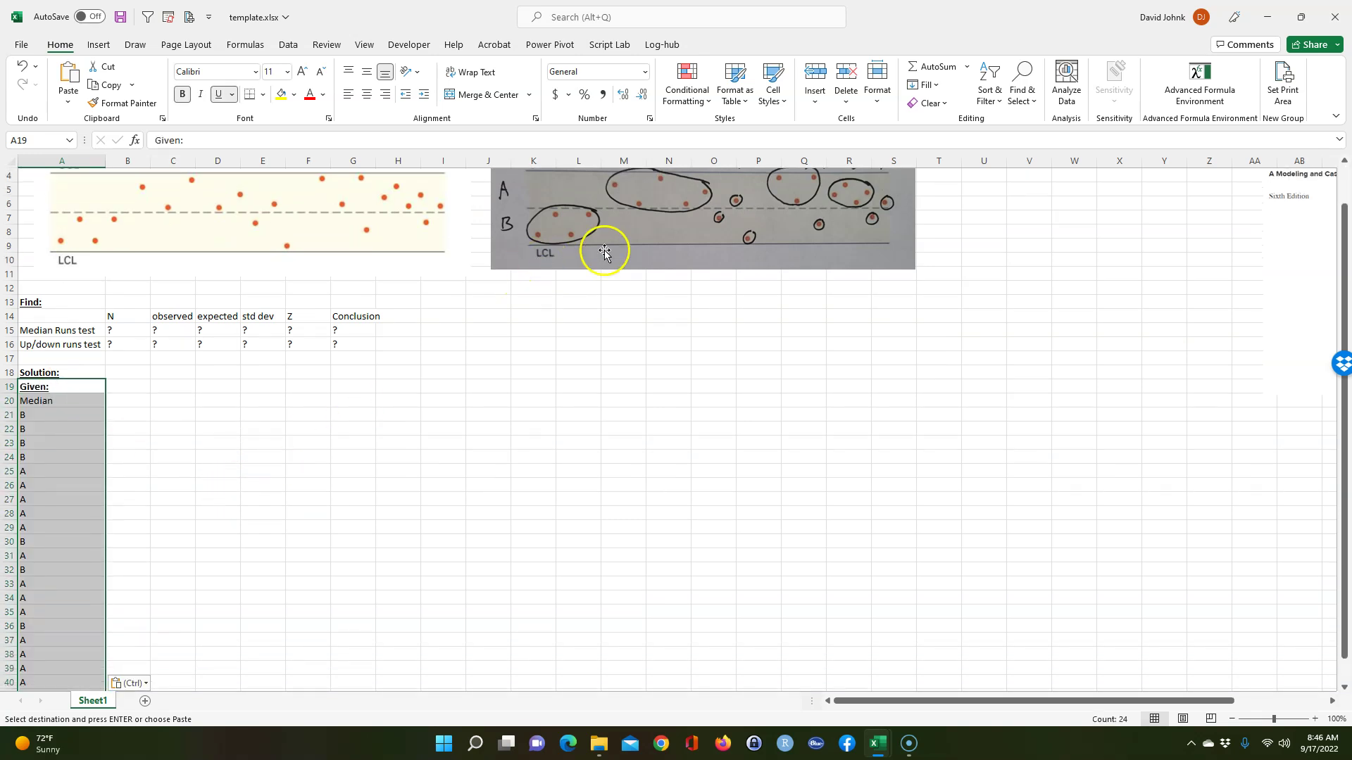
Step: Compare the A/B list with the circled runs in the annotated picture, and place the picture around columns R to Z
drag(604, 251, 409, 584)
scroll(211, 507, down, 1)
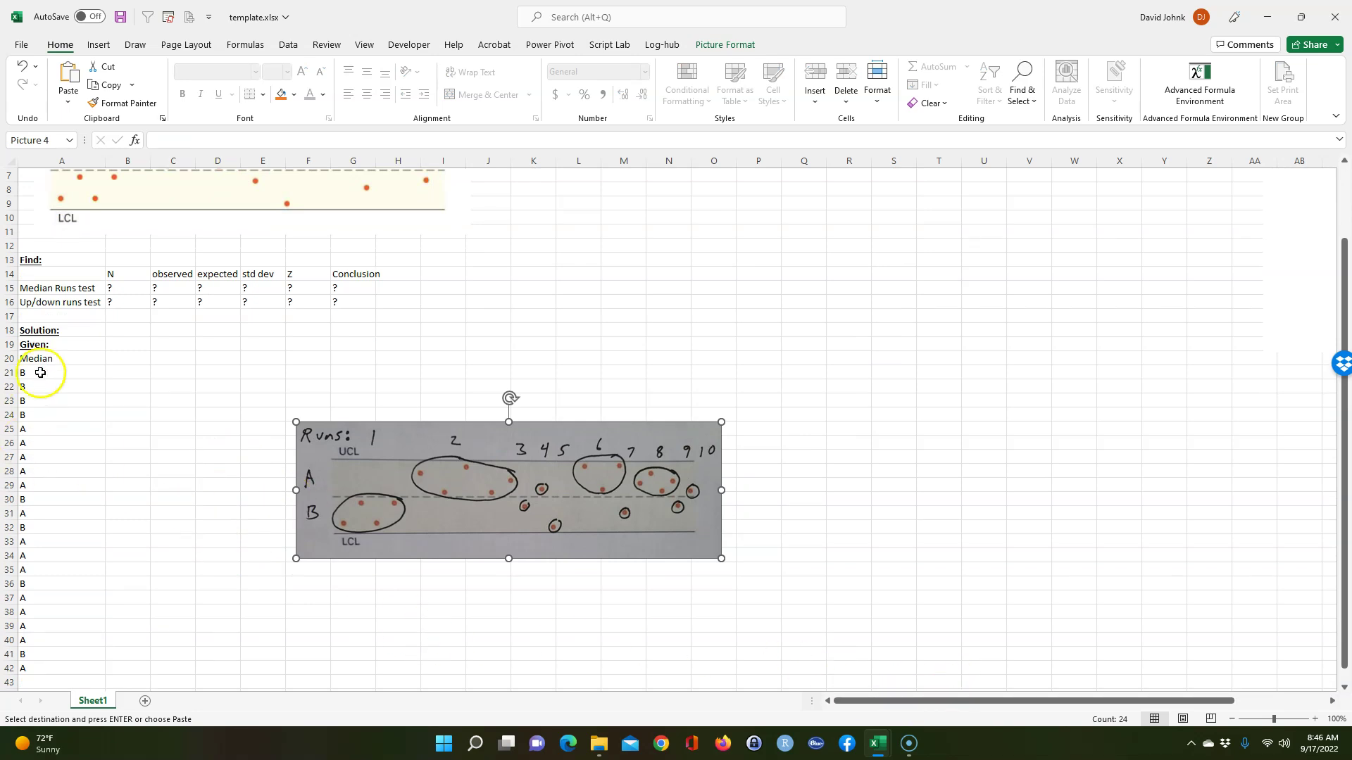
drag(40, 373, 55, 487)
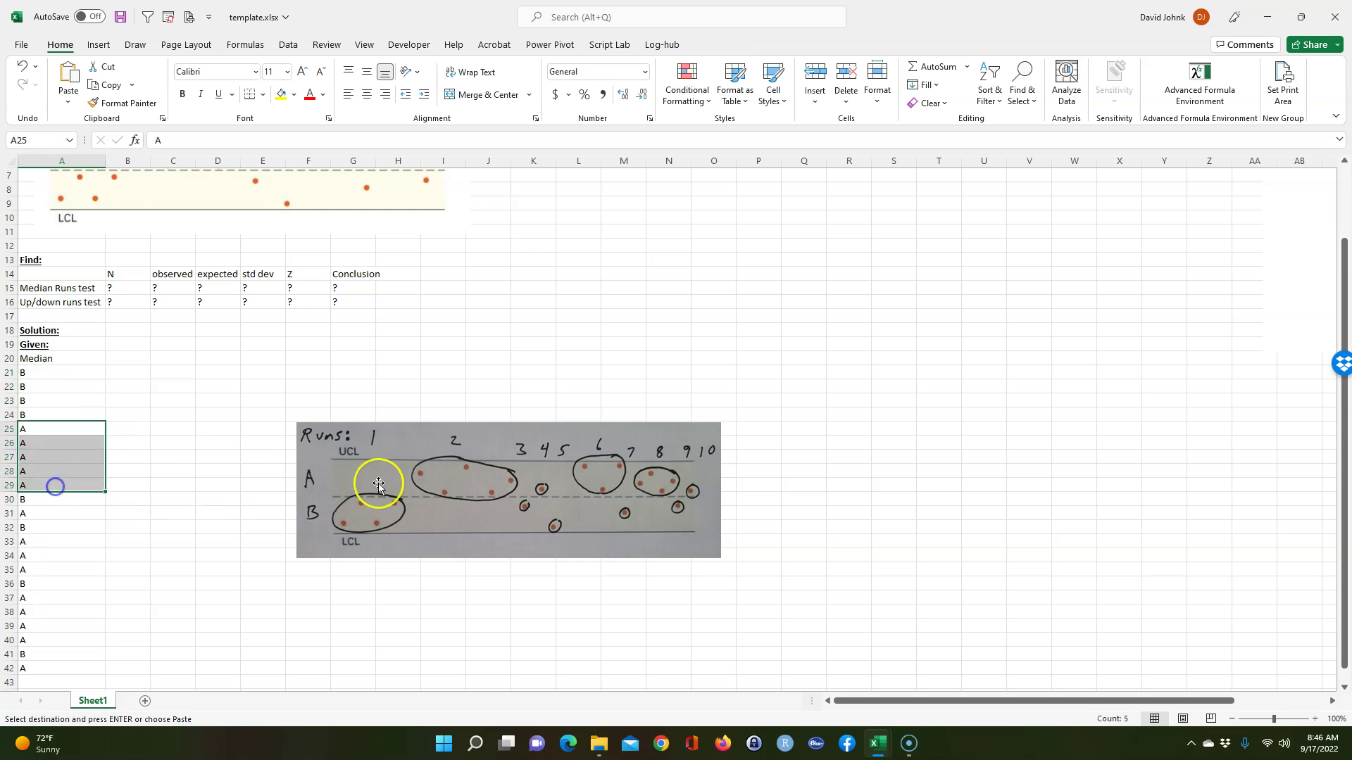
click(81, 498)
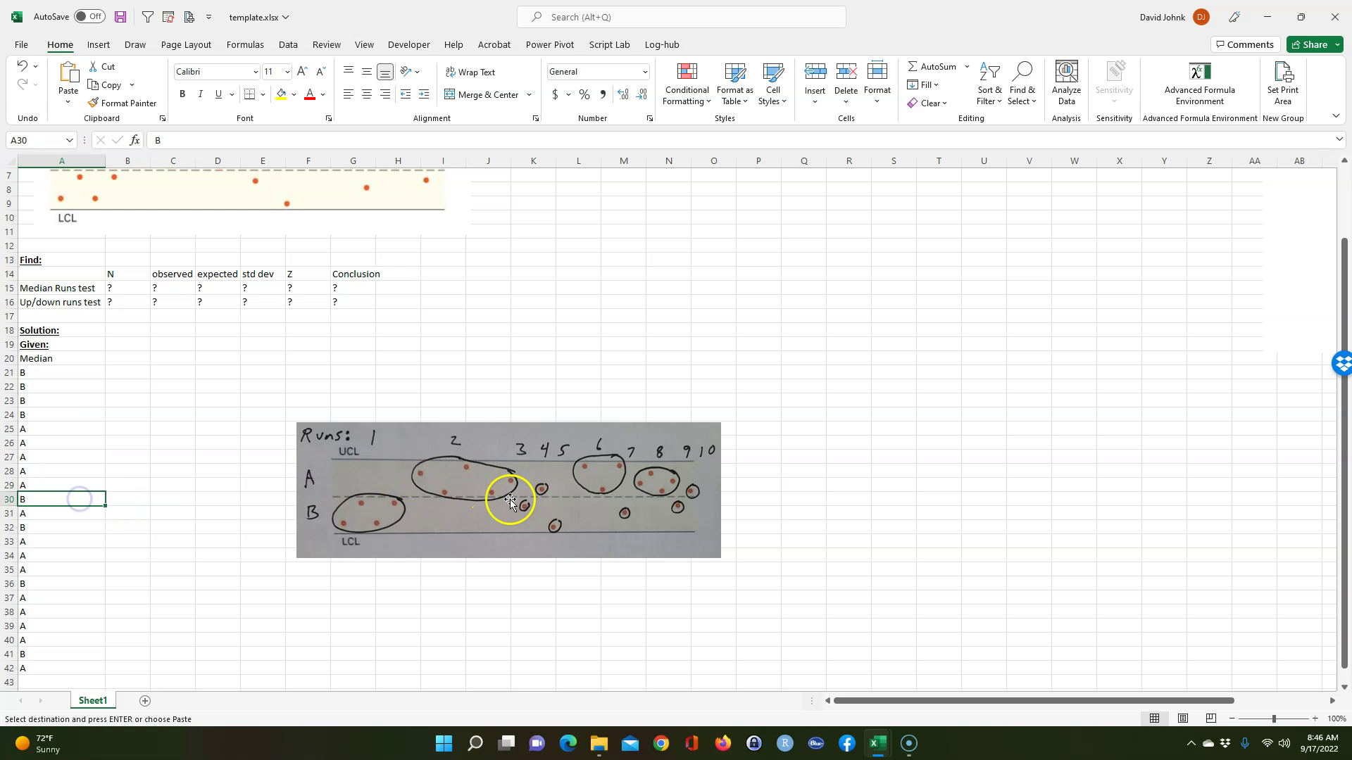
click(63, 513)
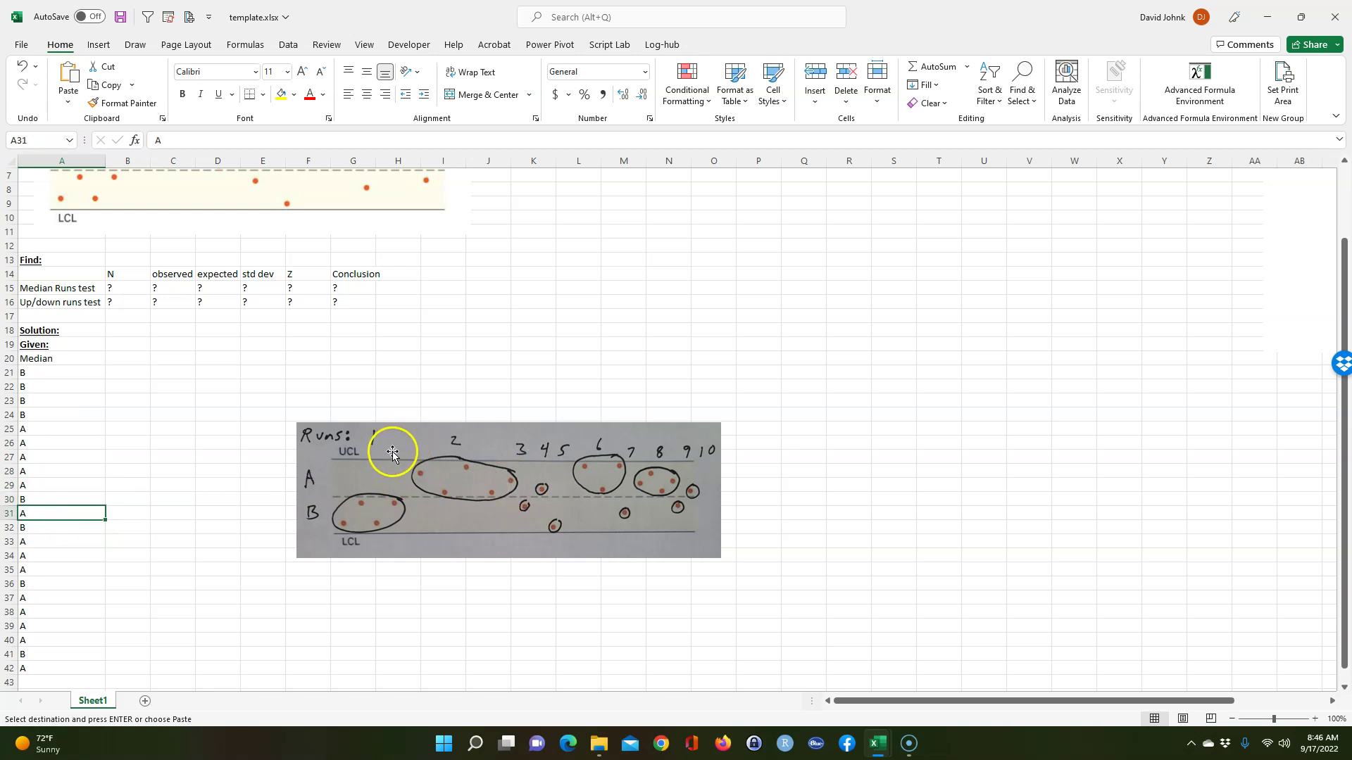
drag(392, 453, 915, 226)
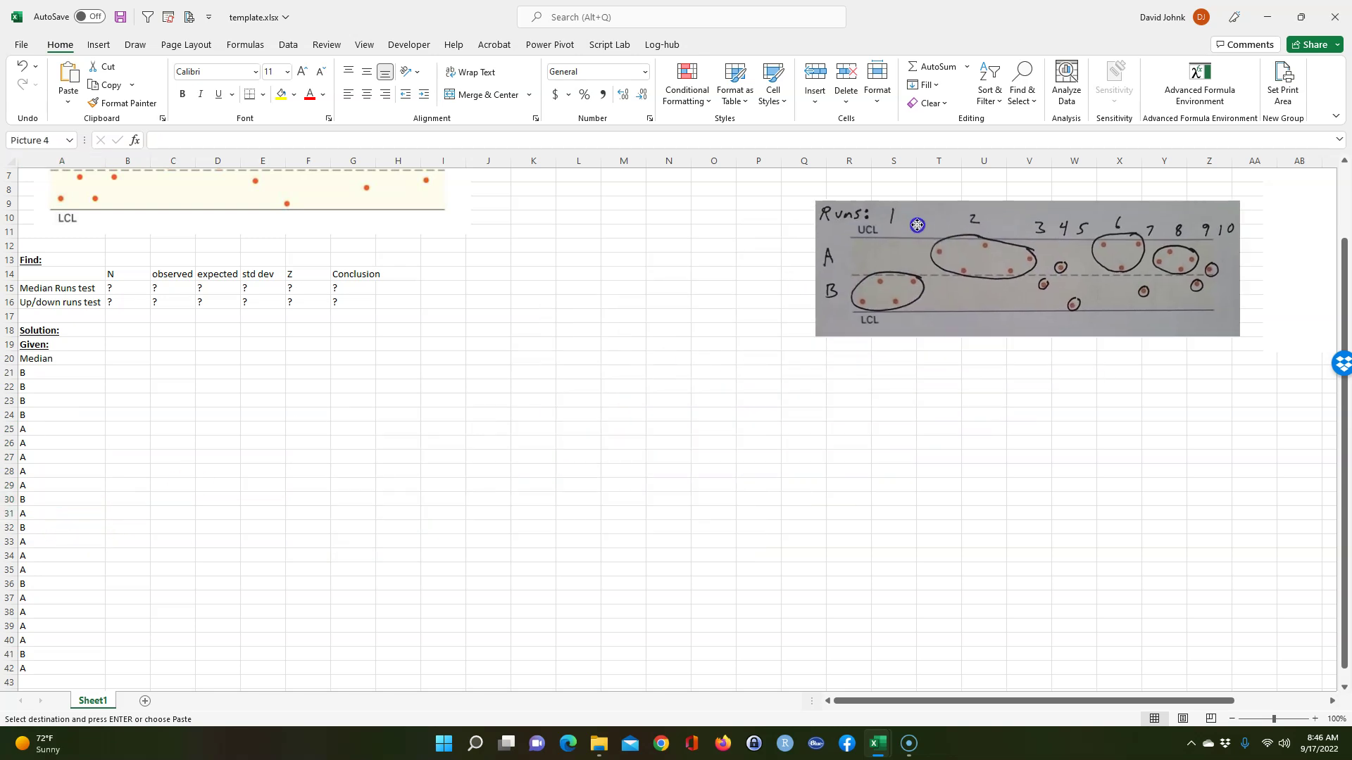
click(213, 488)
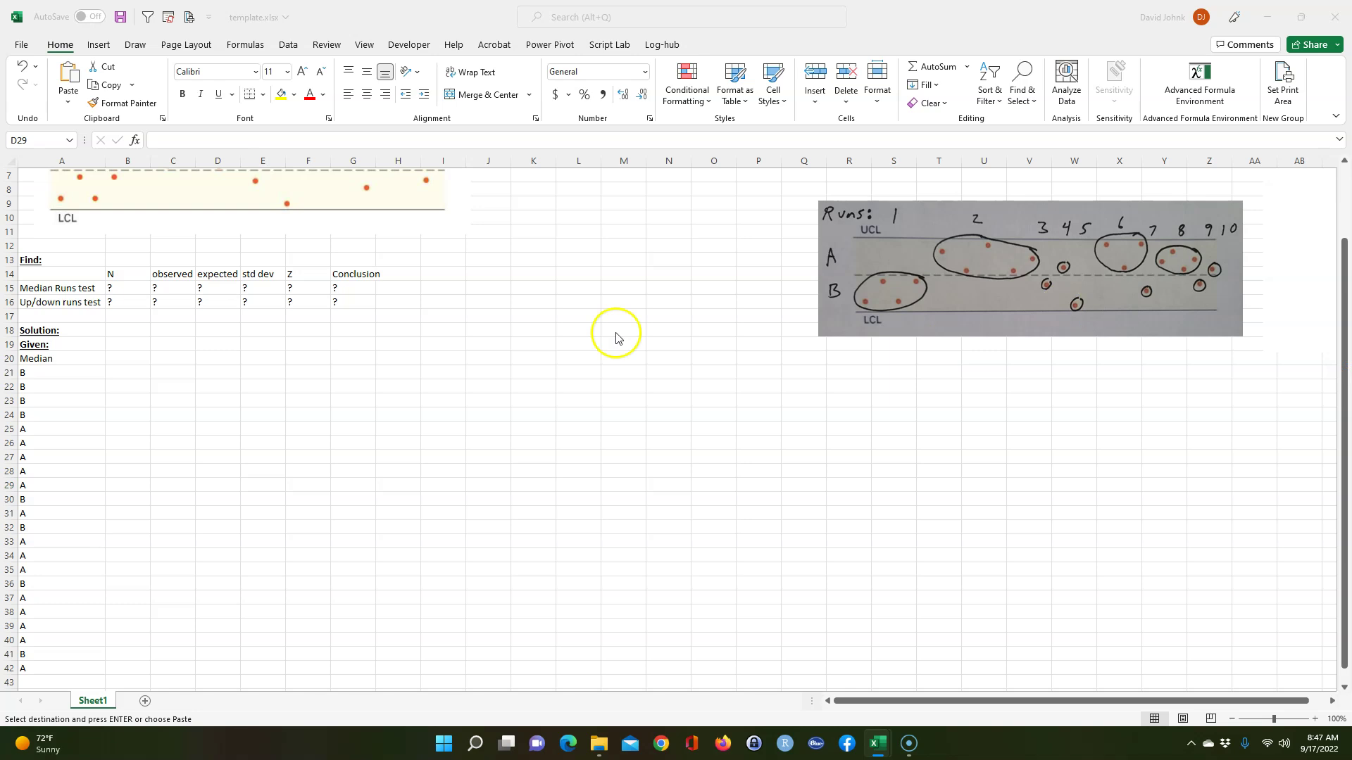
Step: Enter 1 in cell B21 as the run number of the first listed value
click(133, 372)
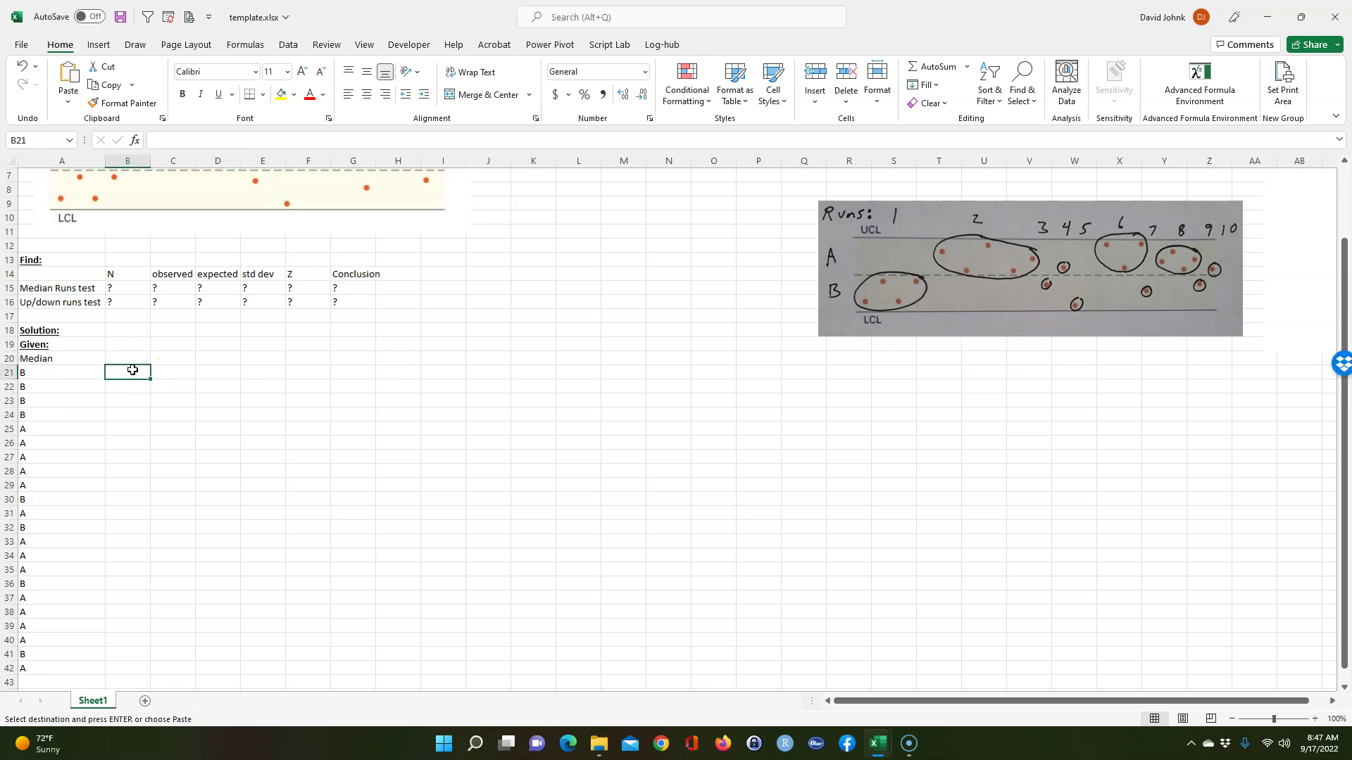
text(1)
click(126, 382)
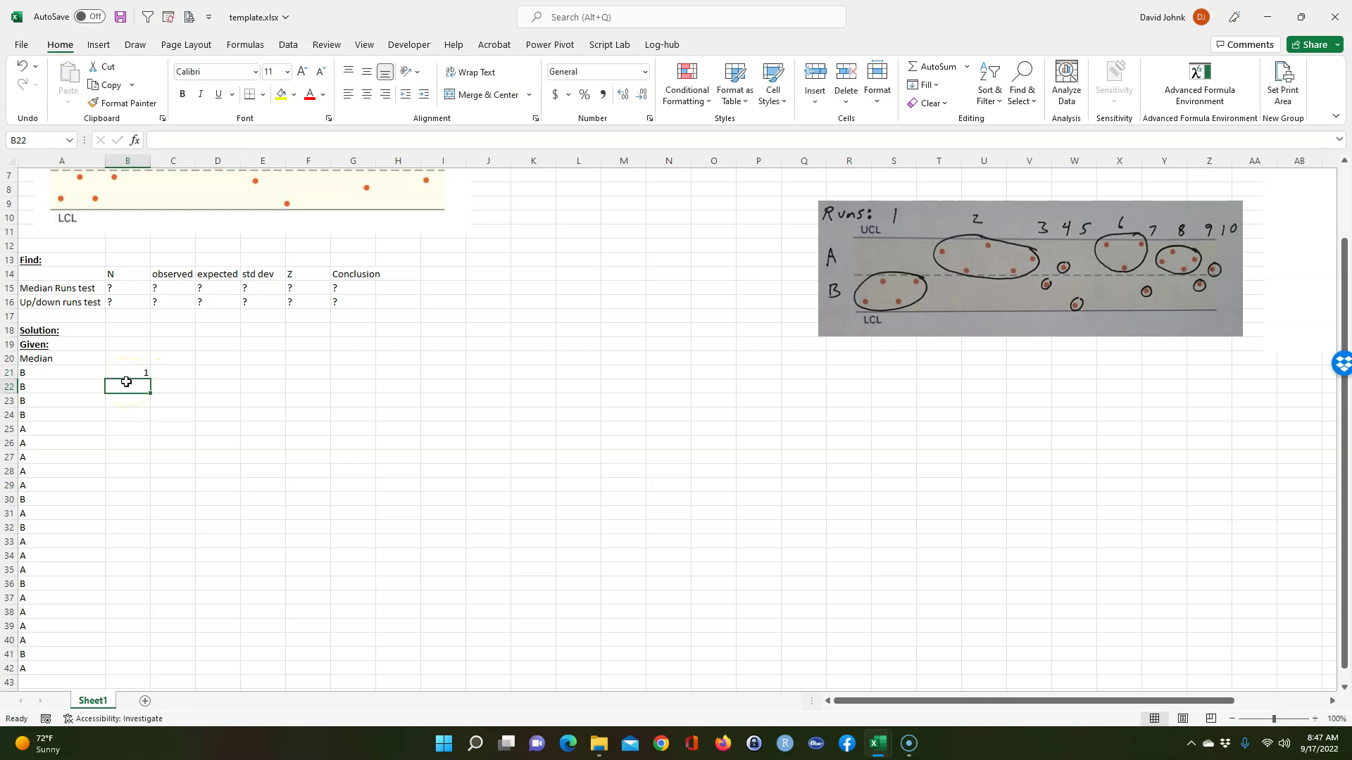
Step: Enter the run-counting formula =IF(A22=A21,B21,B21+1) in cell B22 and fill it down to B42
text(=)
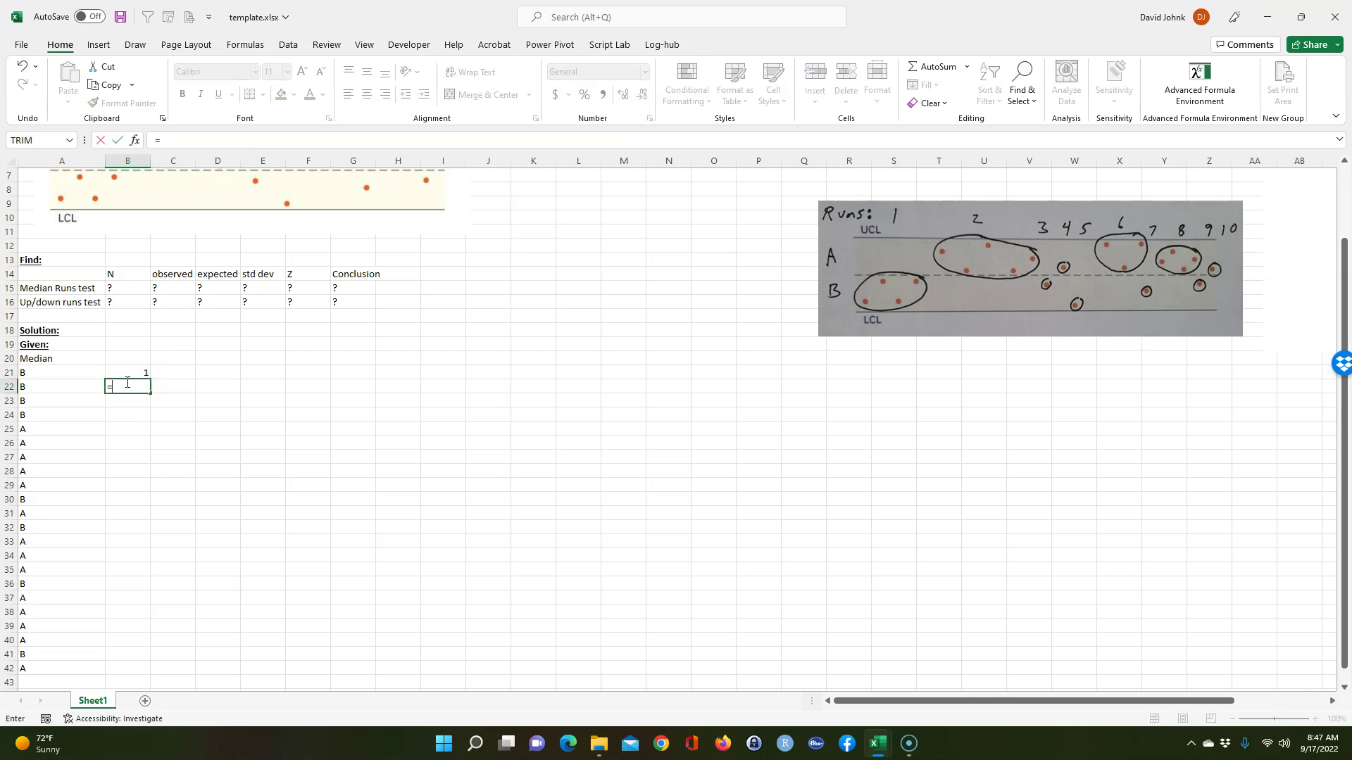
text(if()
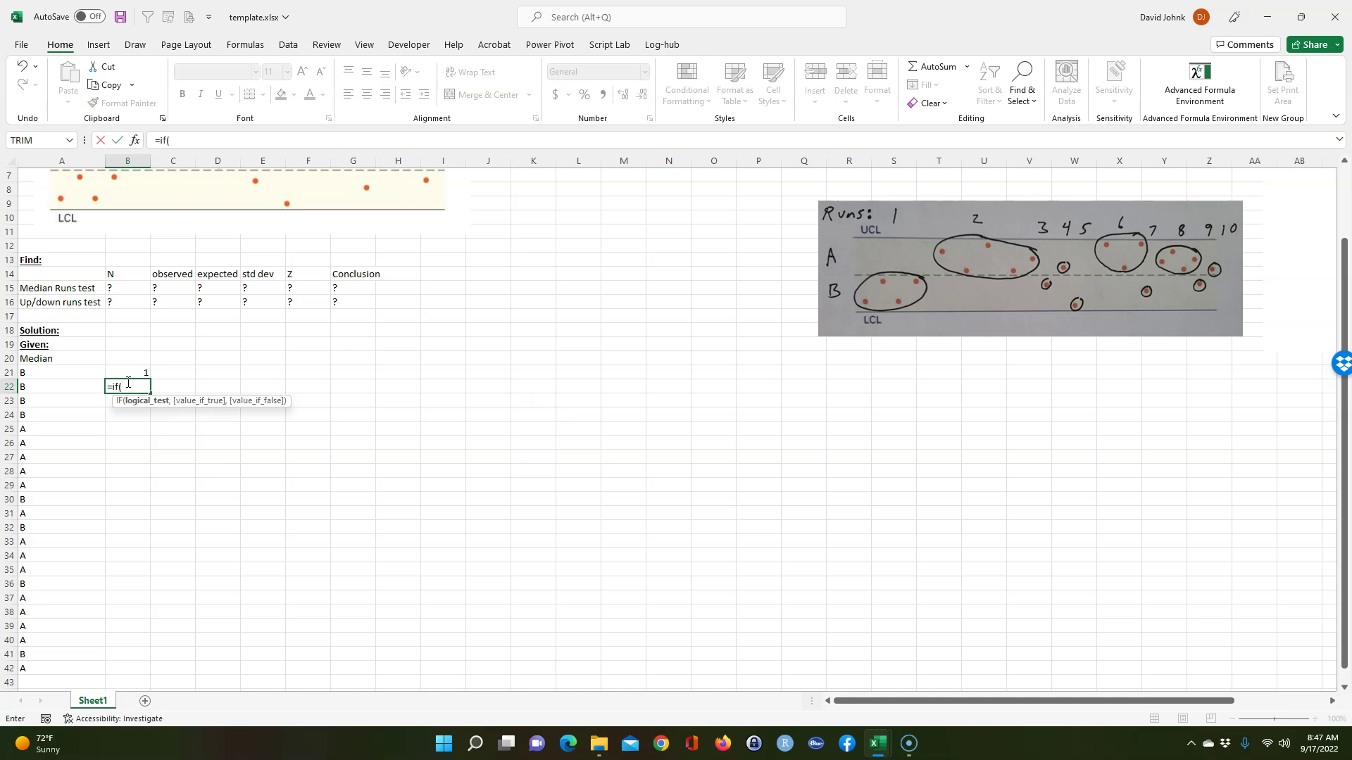
click(41, 389)
text(=)
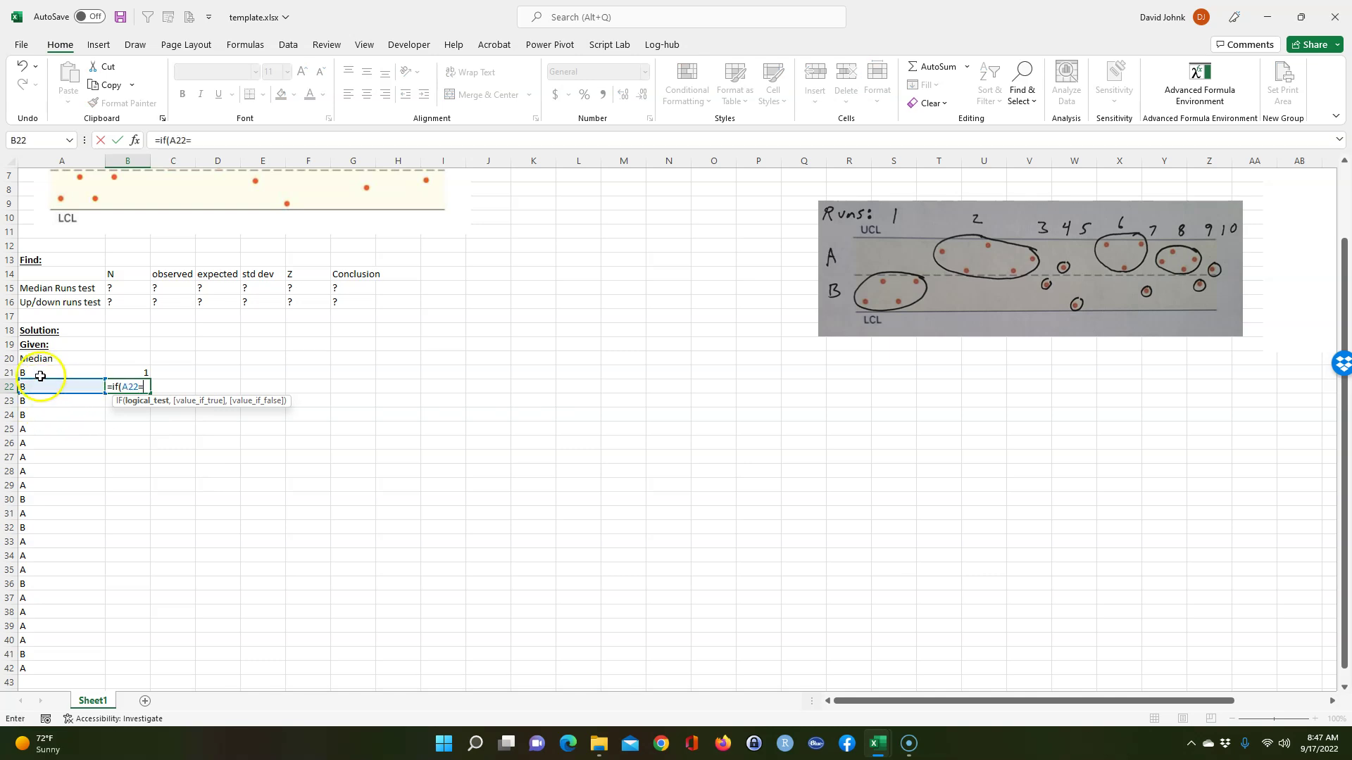
click(37, 376)
text(,)
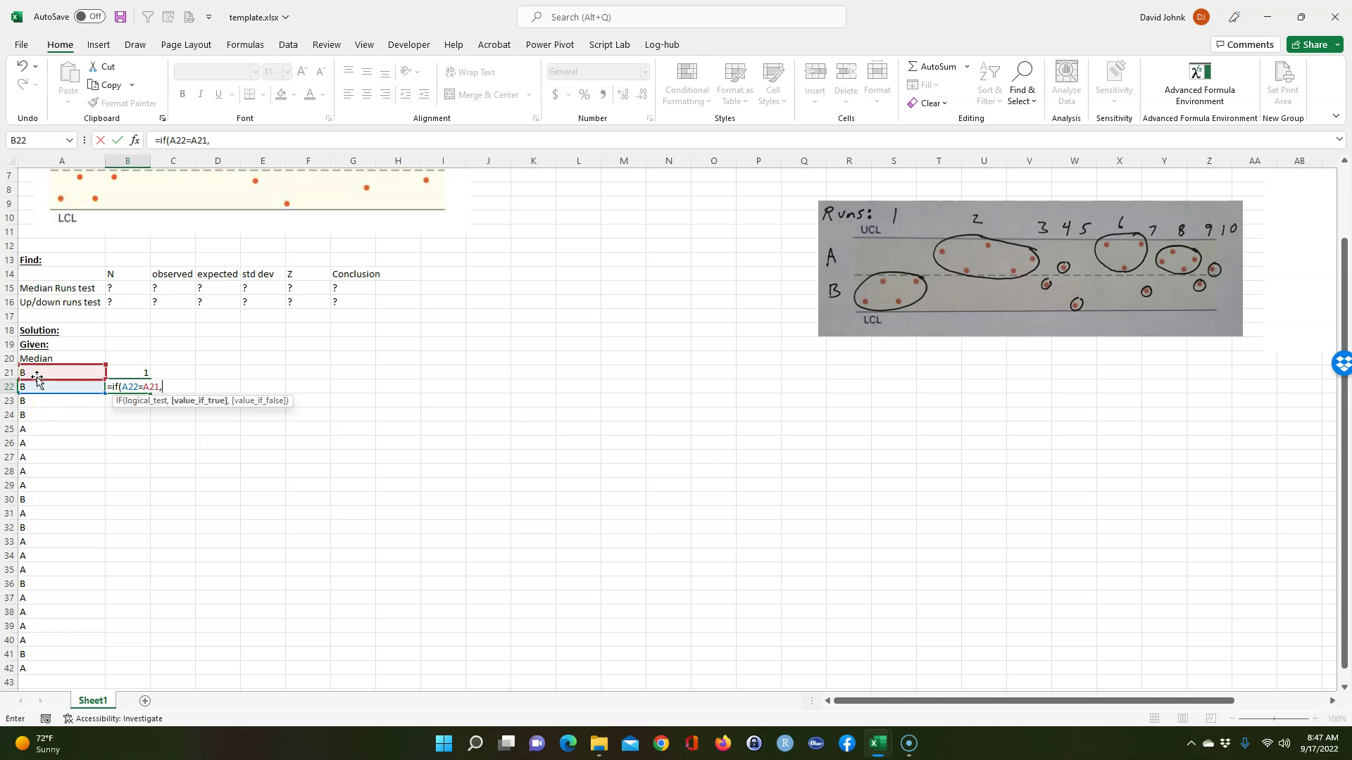
click(128, 374)
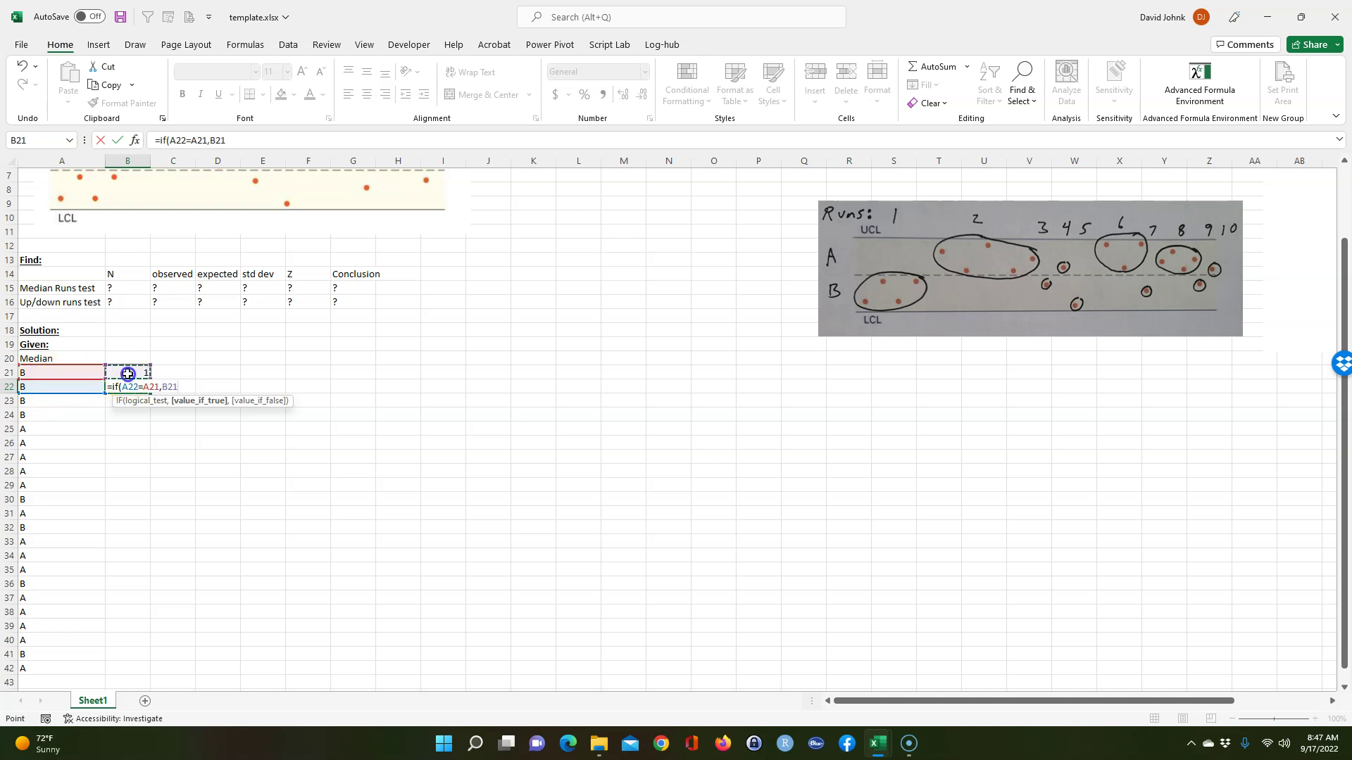
text(,)
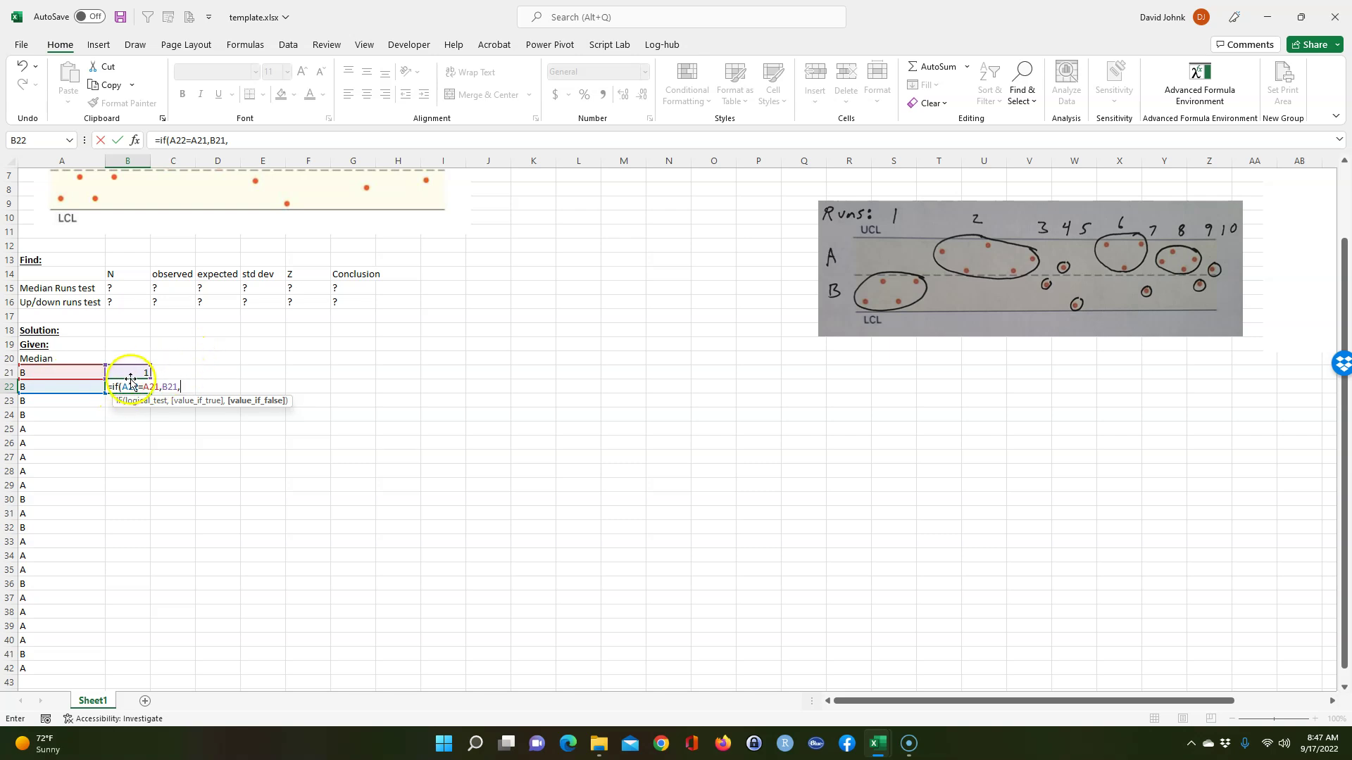
click(129, 370)
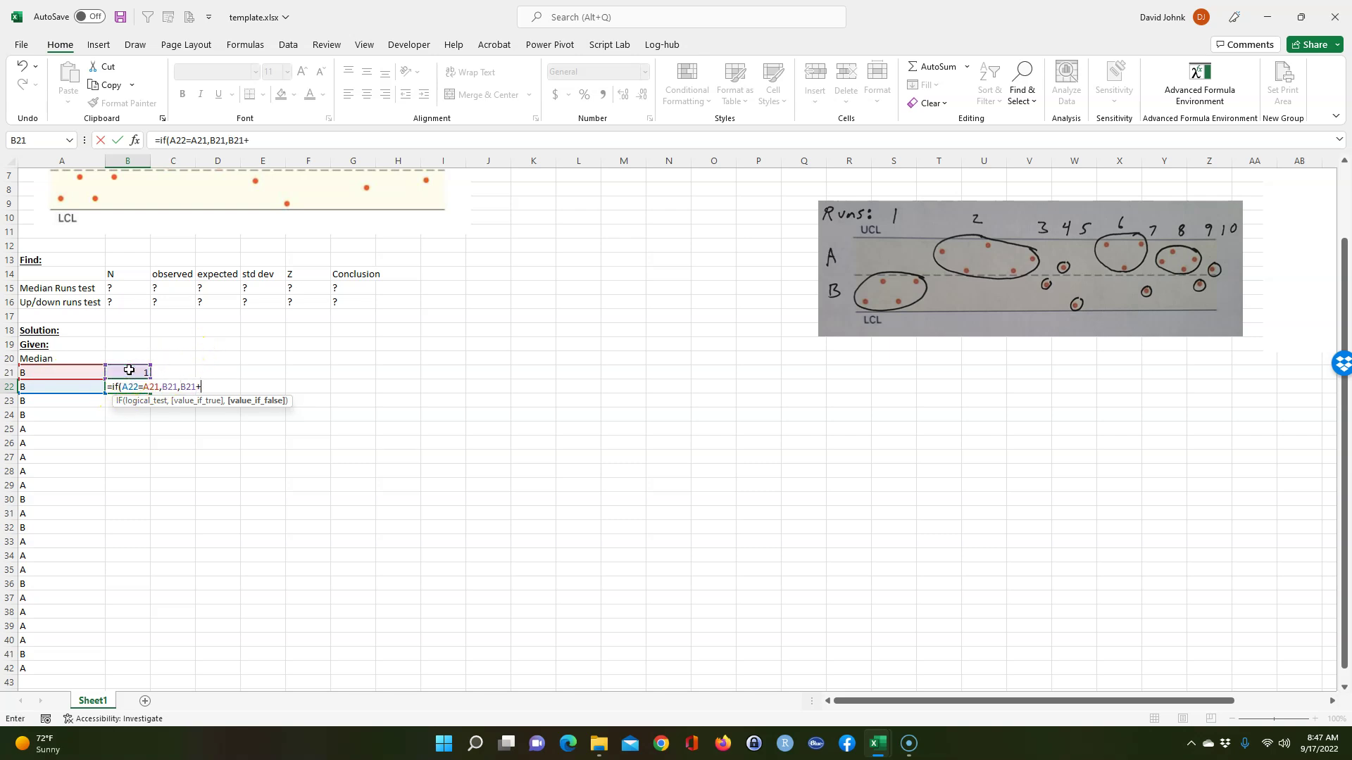
text(+1)
key(Return)
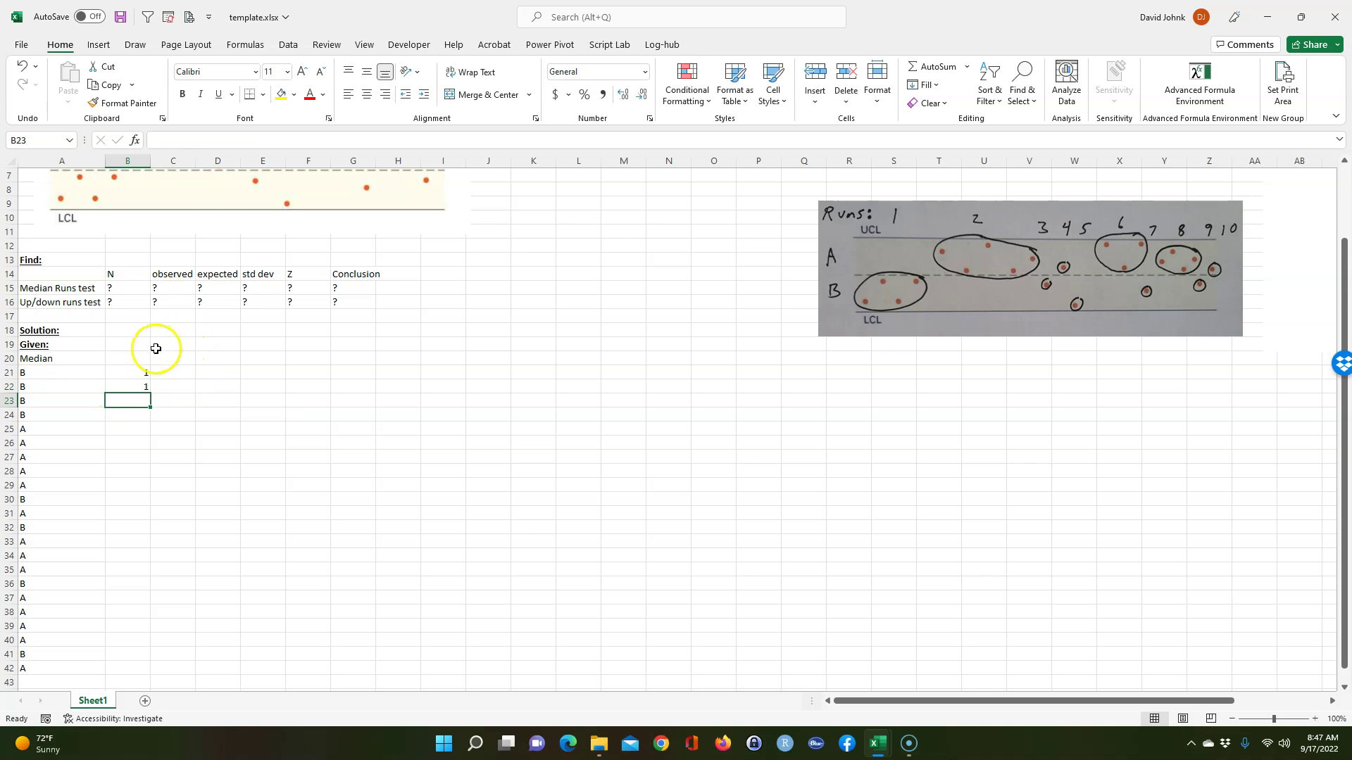
click(139, 387)
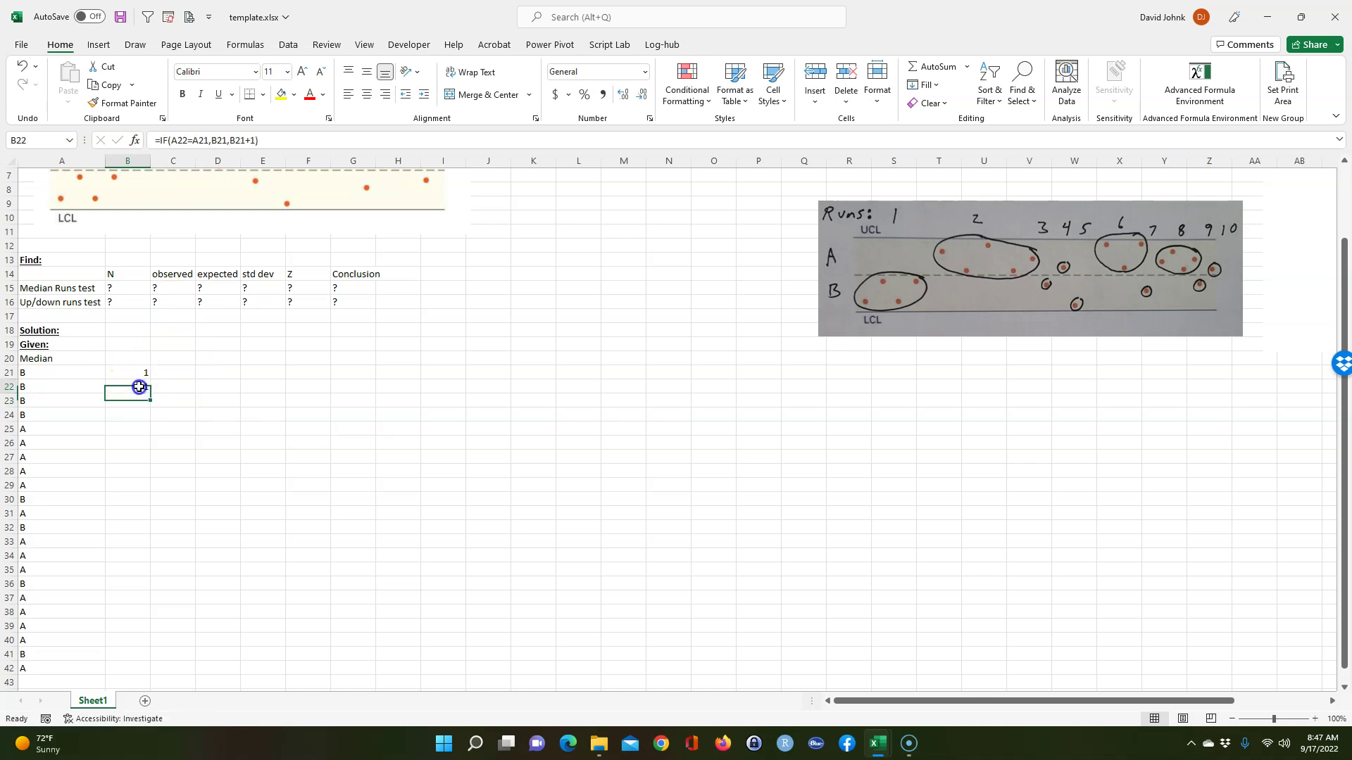
double_click(151, 395)
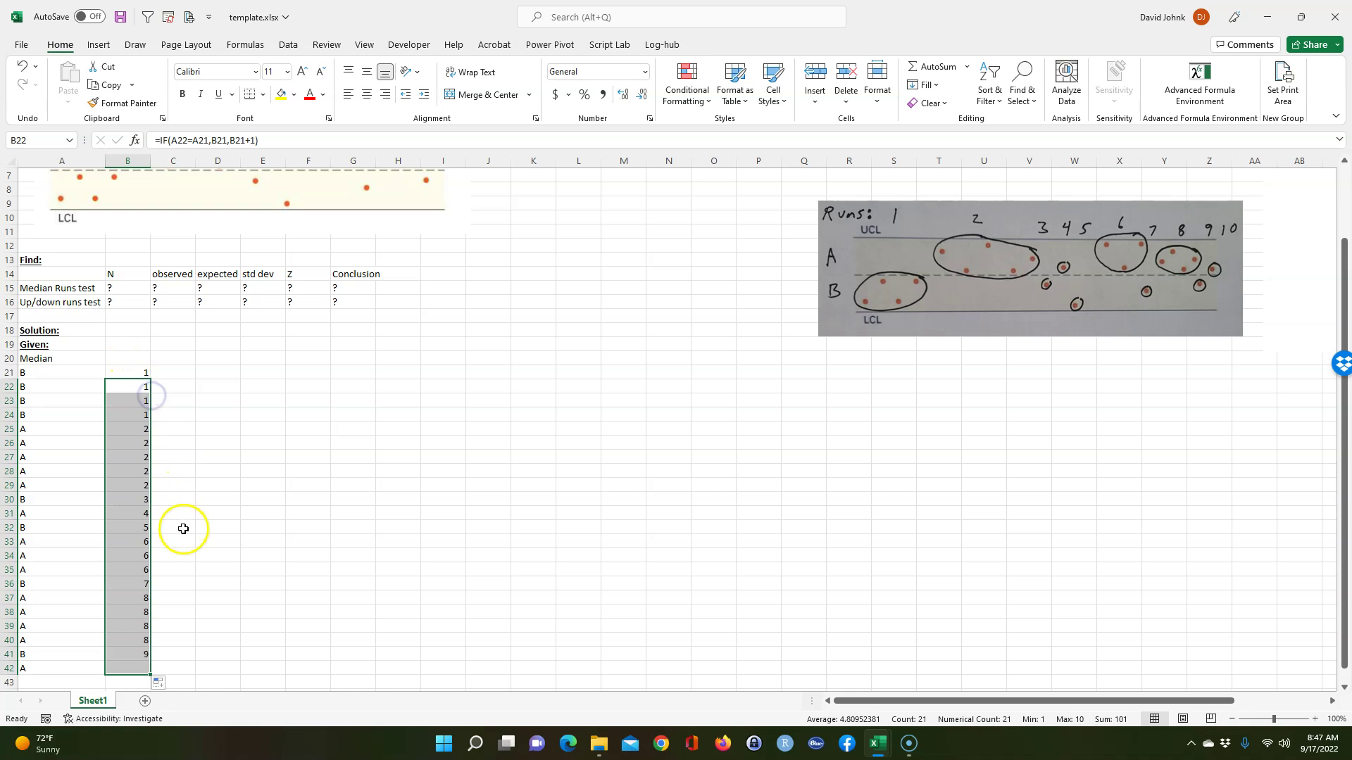
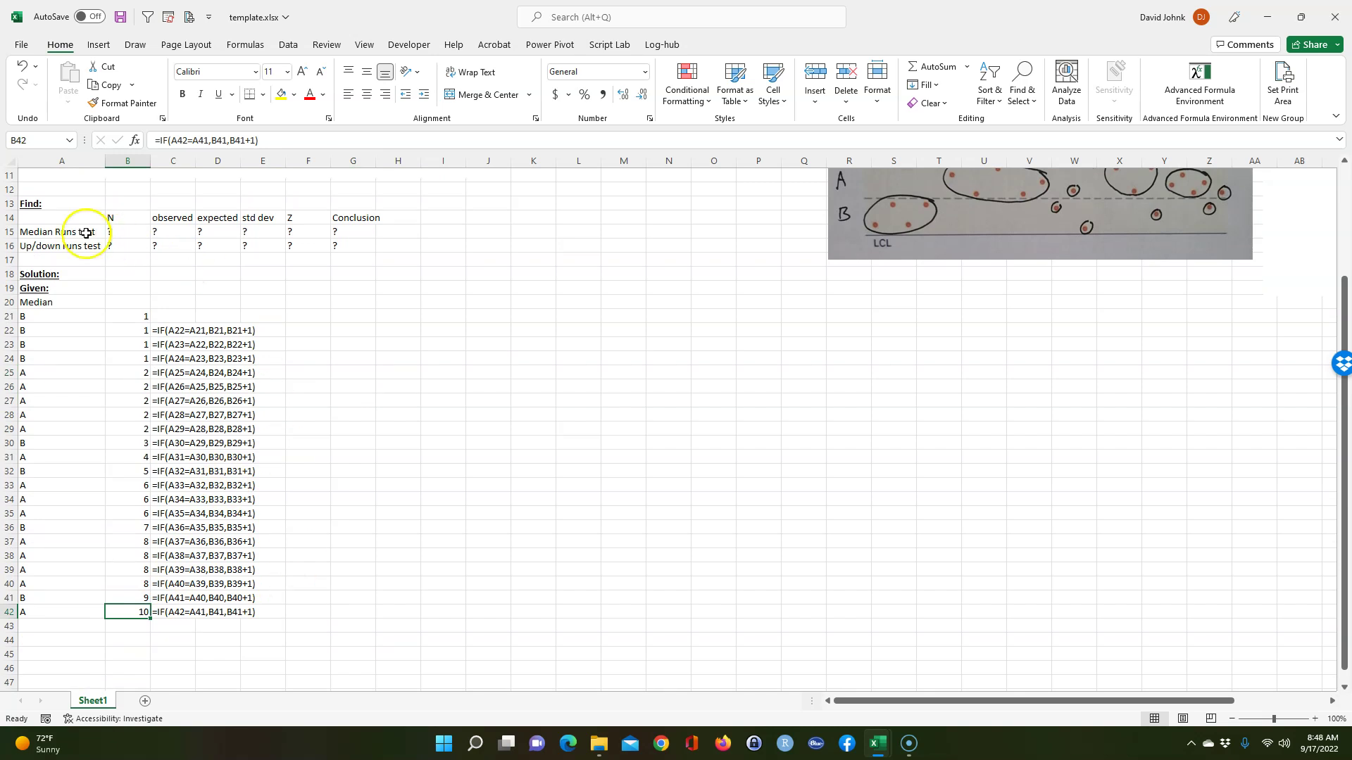
Step: Copy the results table in A14:G16 and paste it below the run counts, starting at cell A44
drag(44, 223, 332, 246)
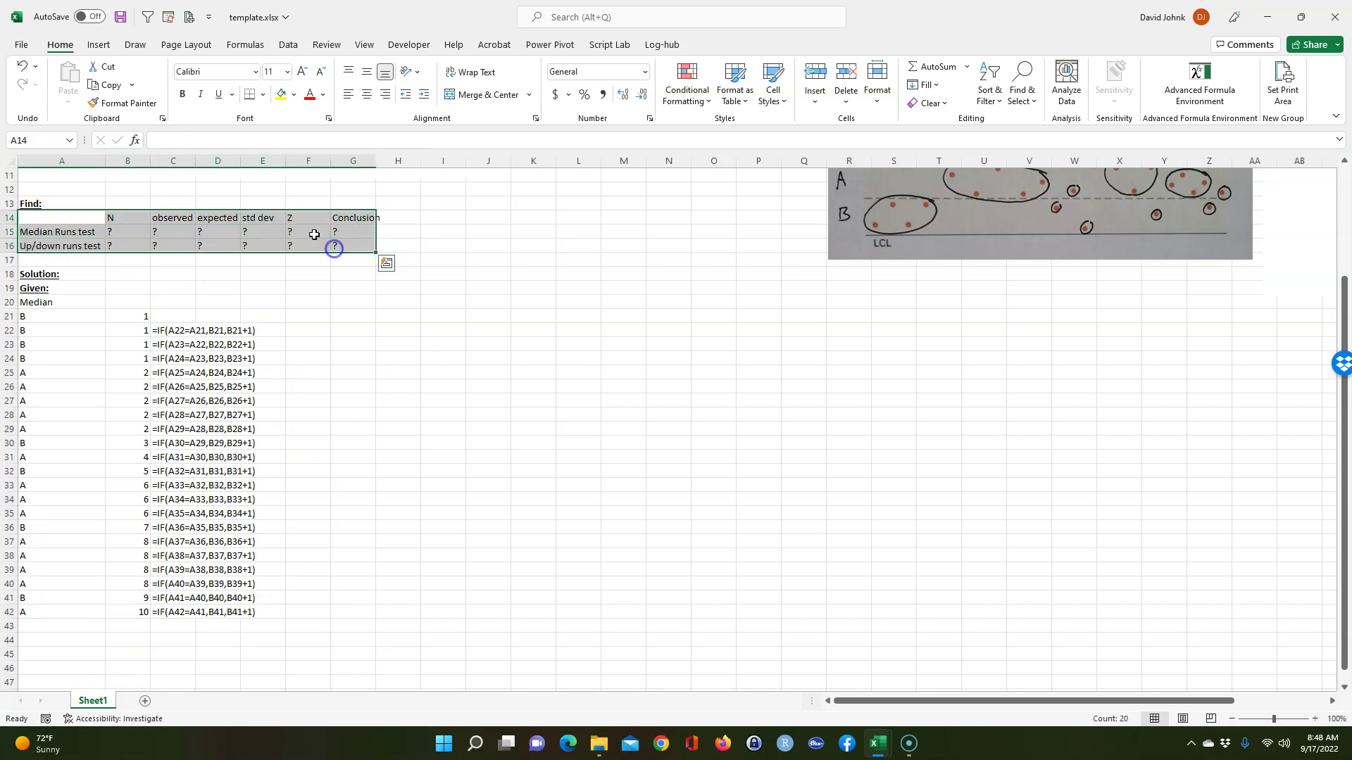
right_click(331, 246)
click(356, 287)
scroll(317, 429, down, 1)
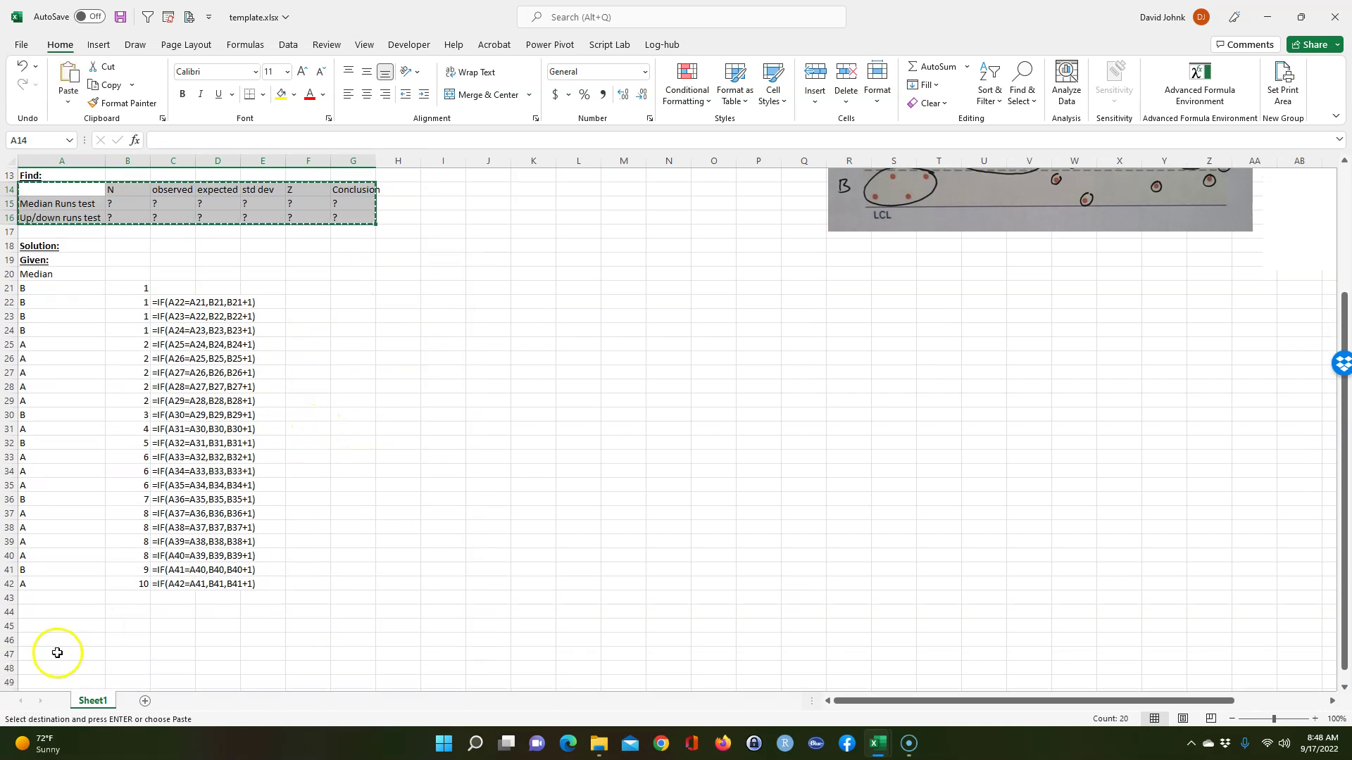
click(57, 612)
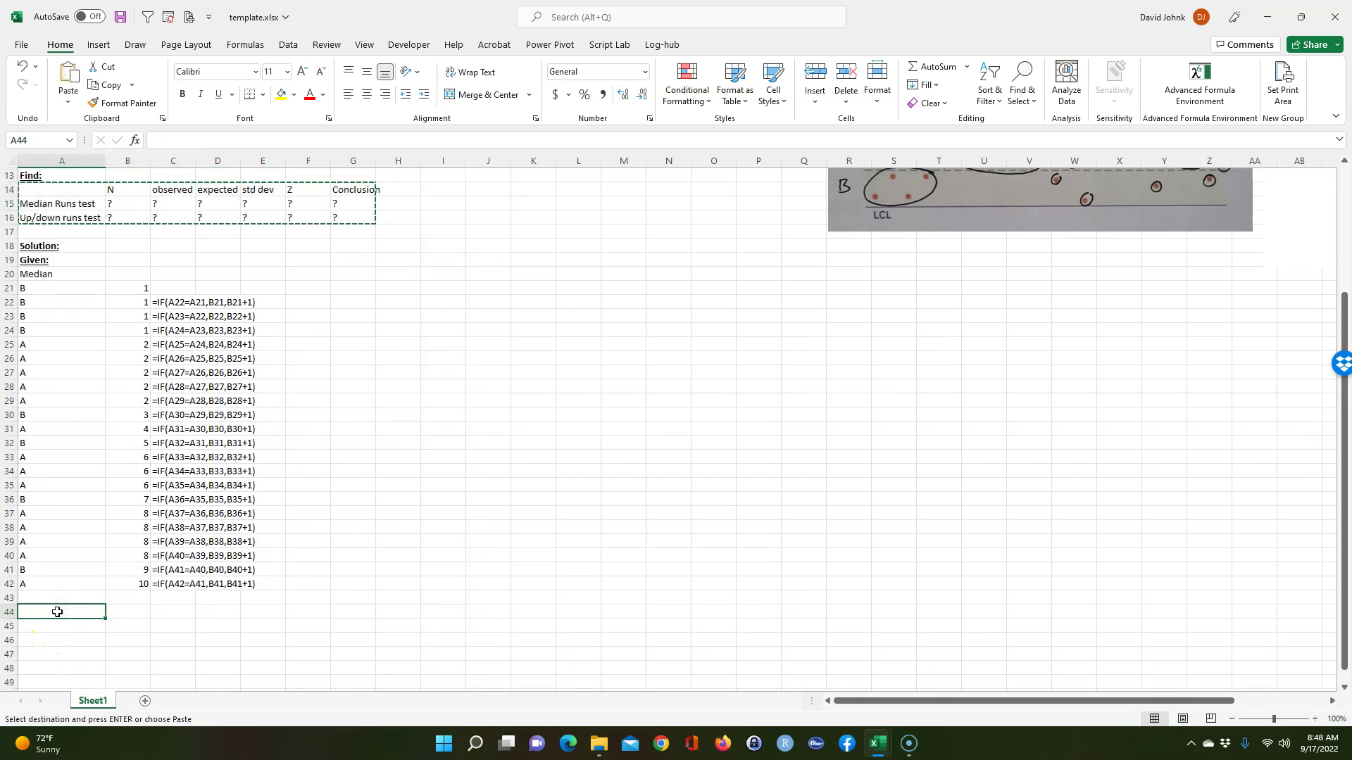
key(ctrl+v)
Step: Fill the observed runs of the Median Runs test in C45 with the formula =B42
click(199, 656)
click(166, 626)
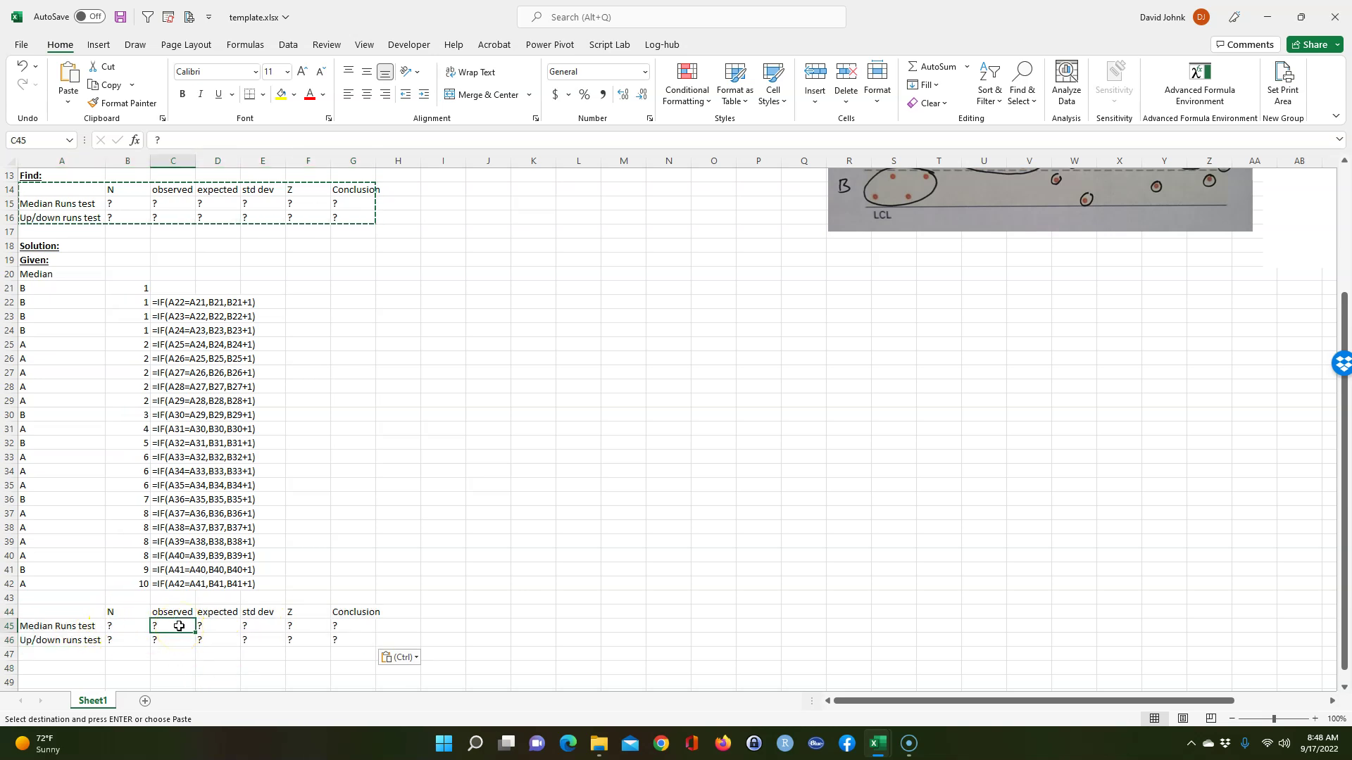
text(=)
click(122, 583)
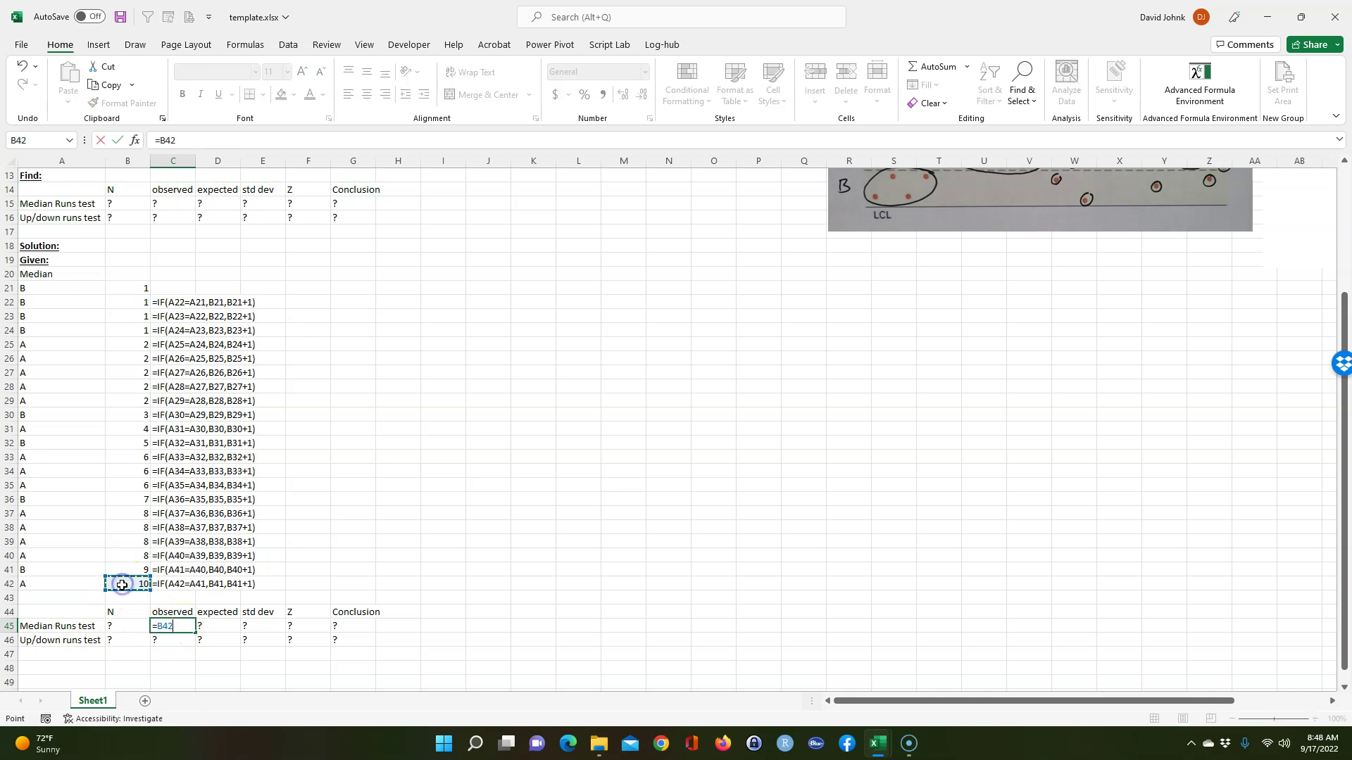
key(Return)
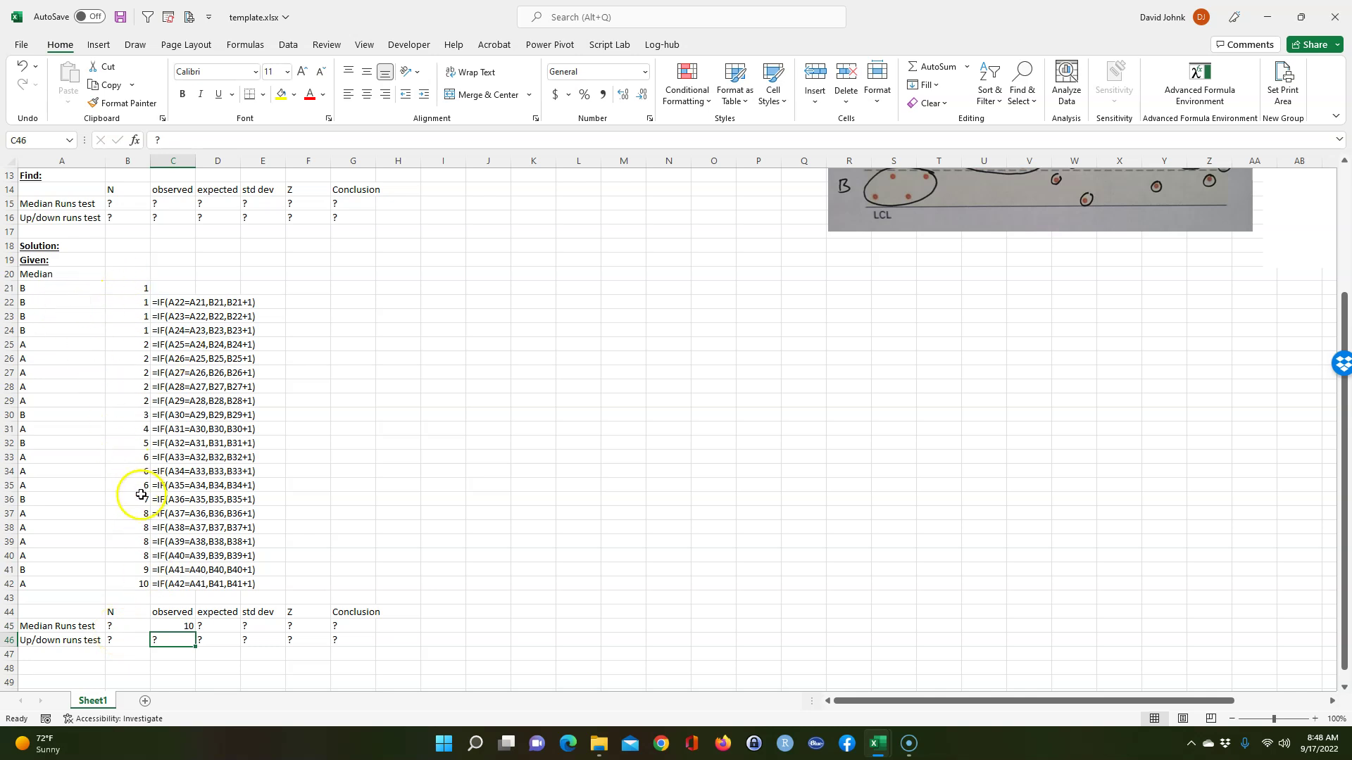
Step: Enter =COUNTIF(A21:A42,"*") in B45 as N for the Median Runs test
click(120, 625)
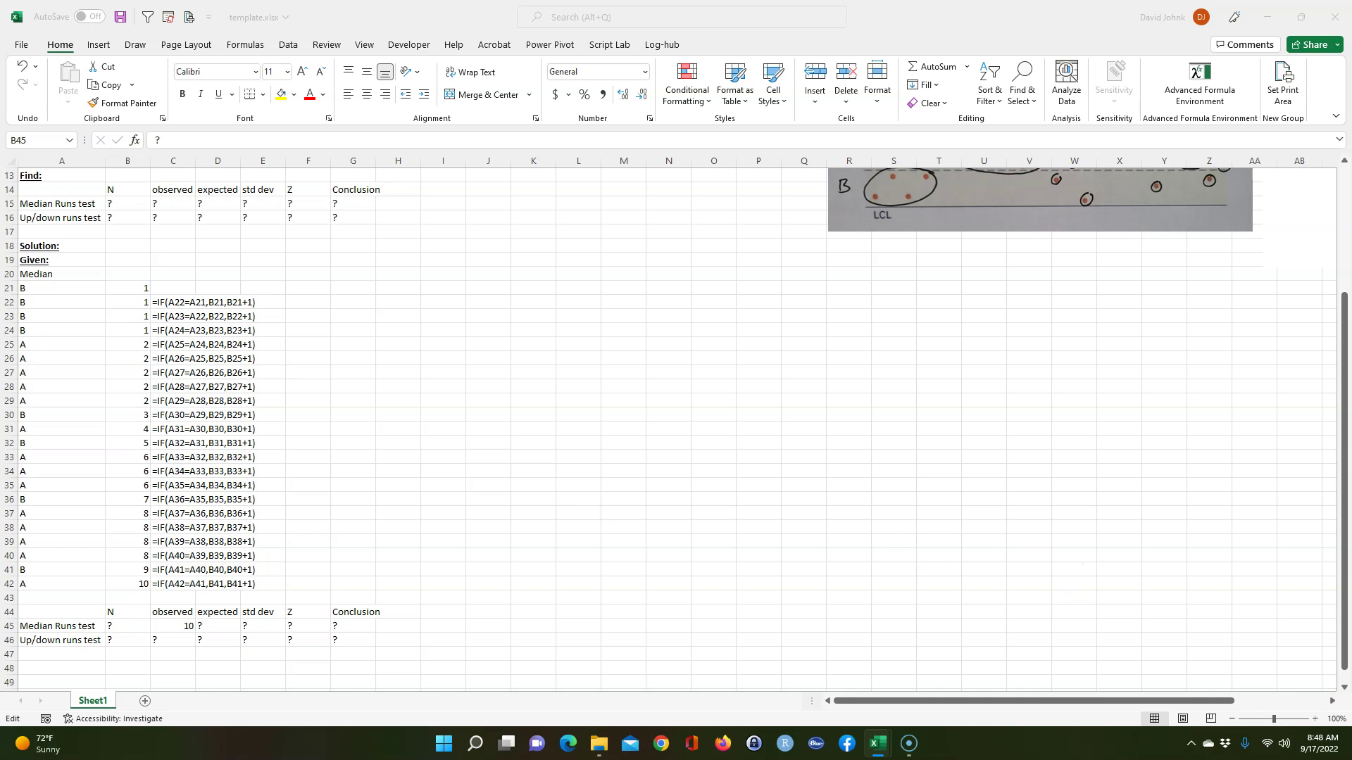
drag(51, 285, 51, 468)
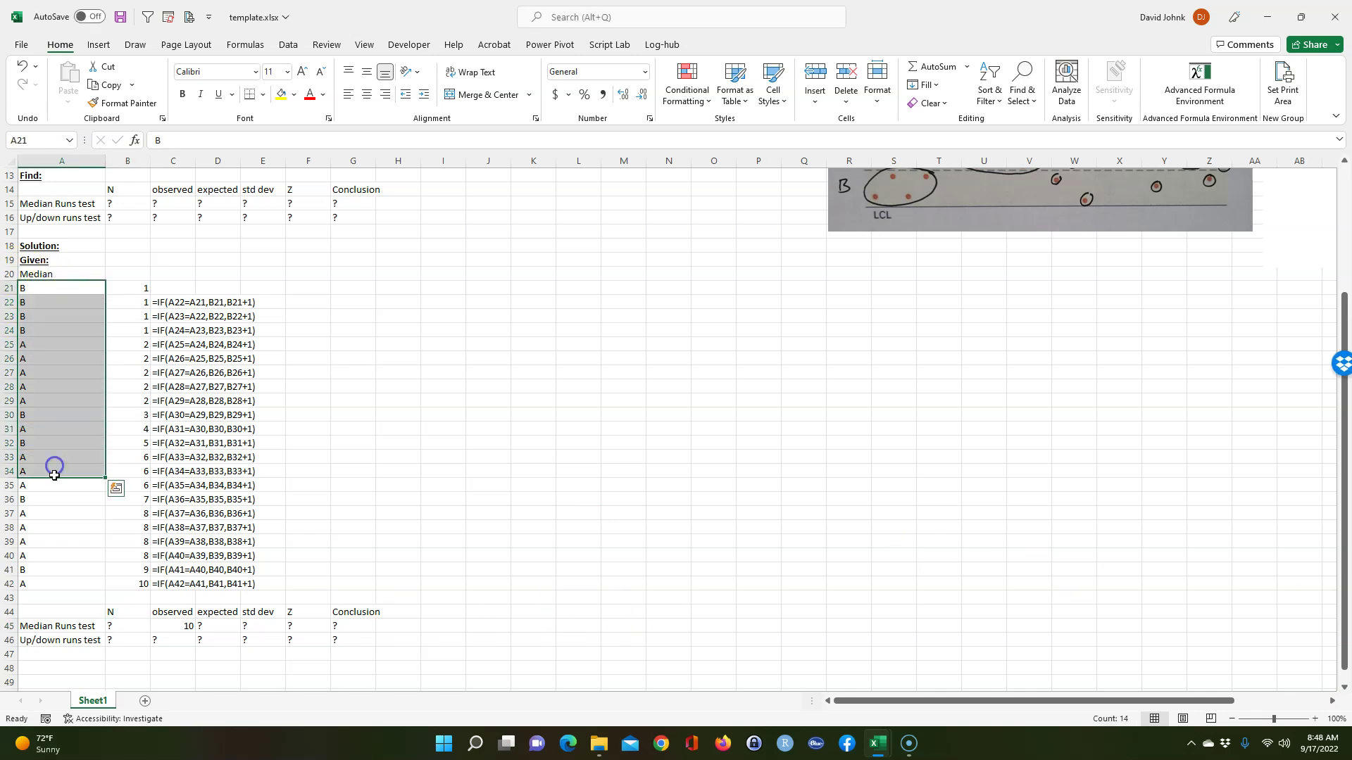
click(130, 627)
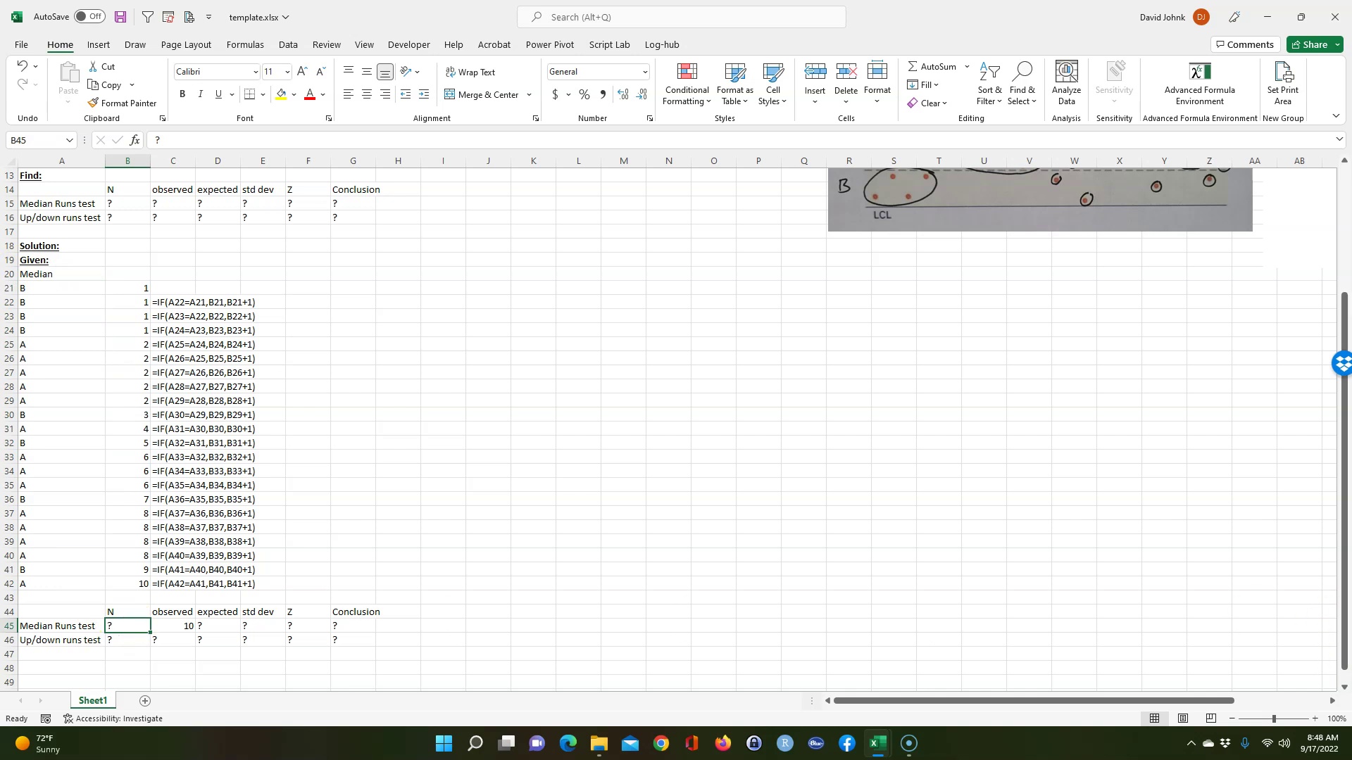
key(alt+Tab)
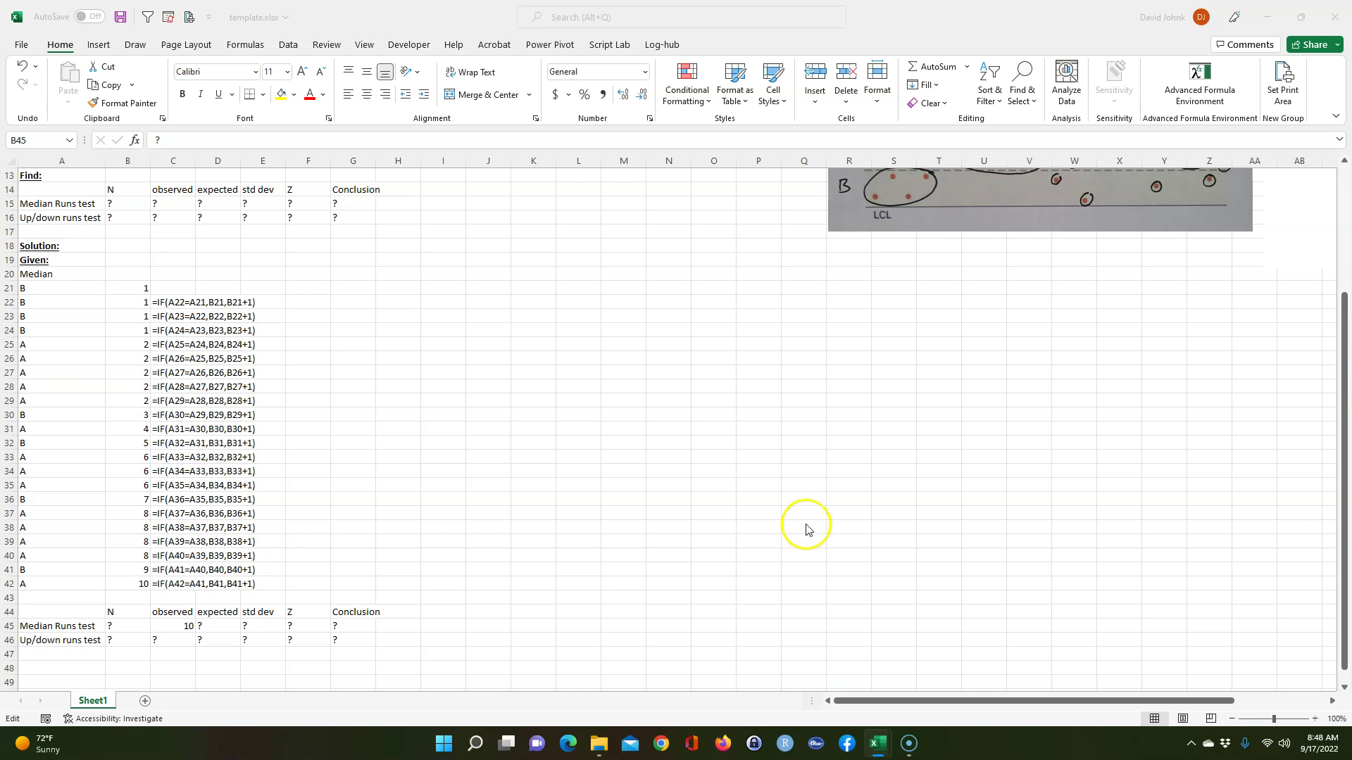
click(116, 626)
click(125, 626)
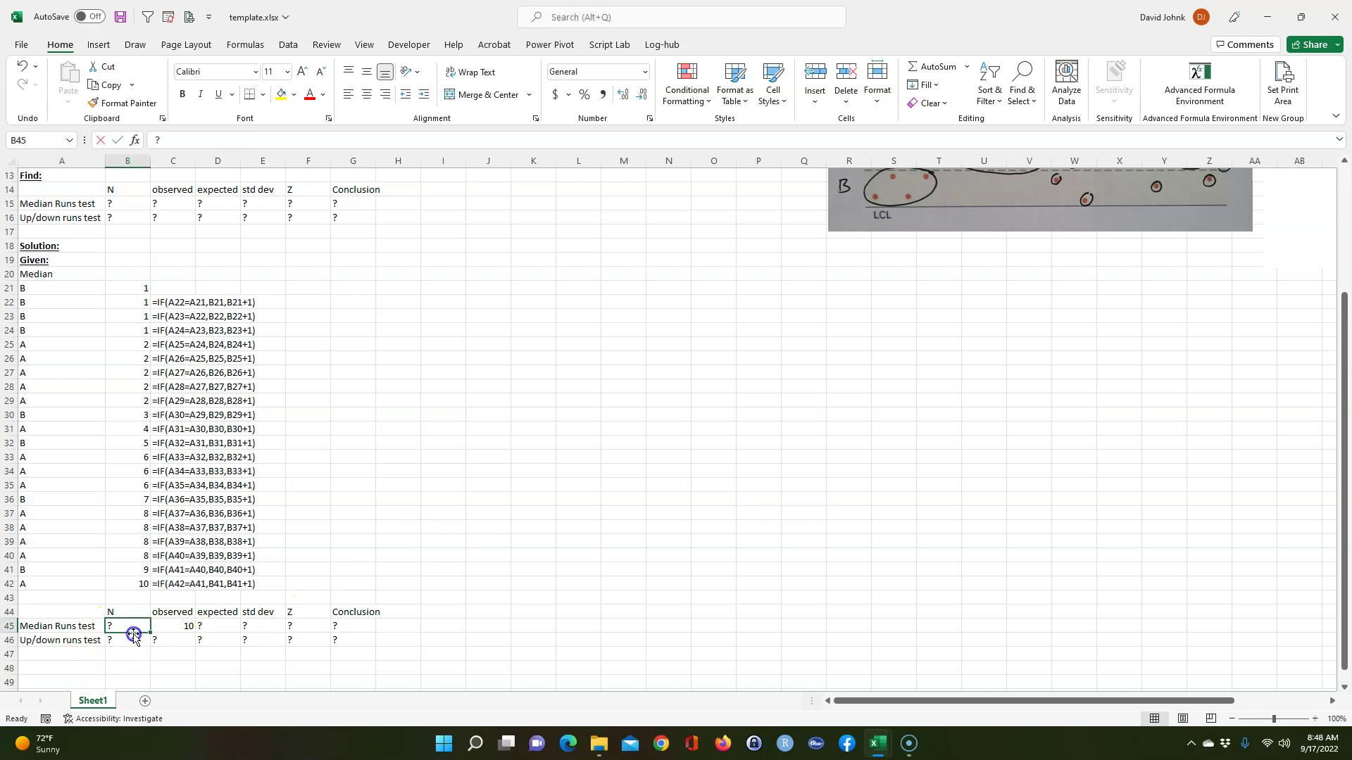
text(=cou)
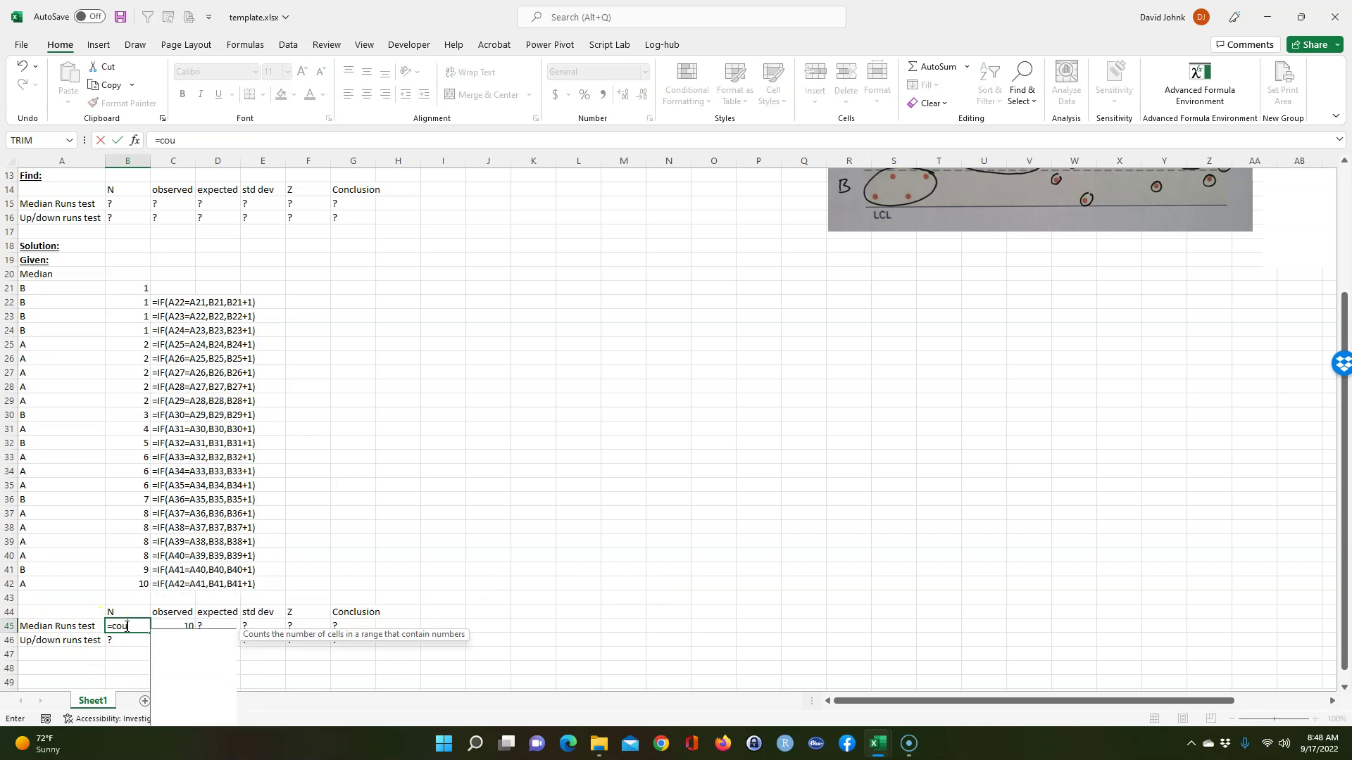
text(ntif()
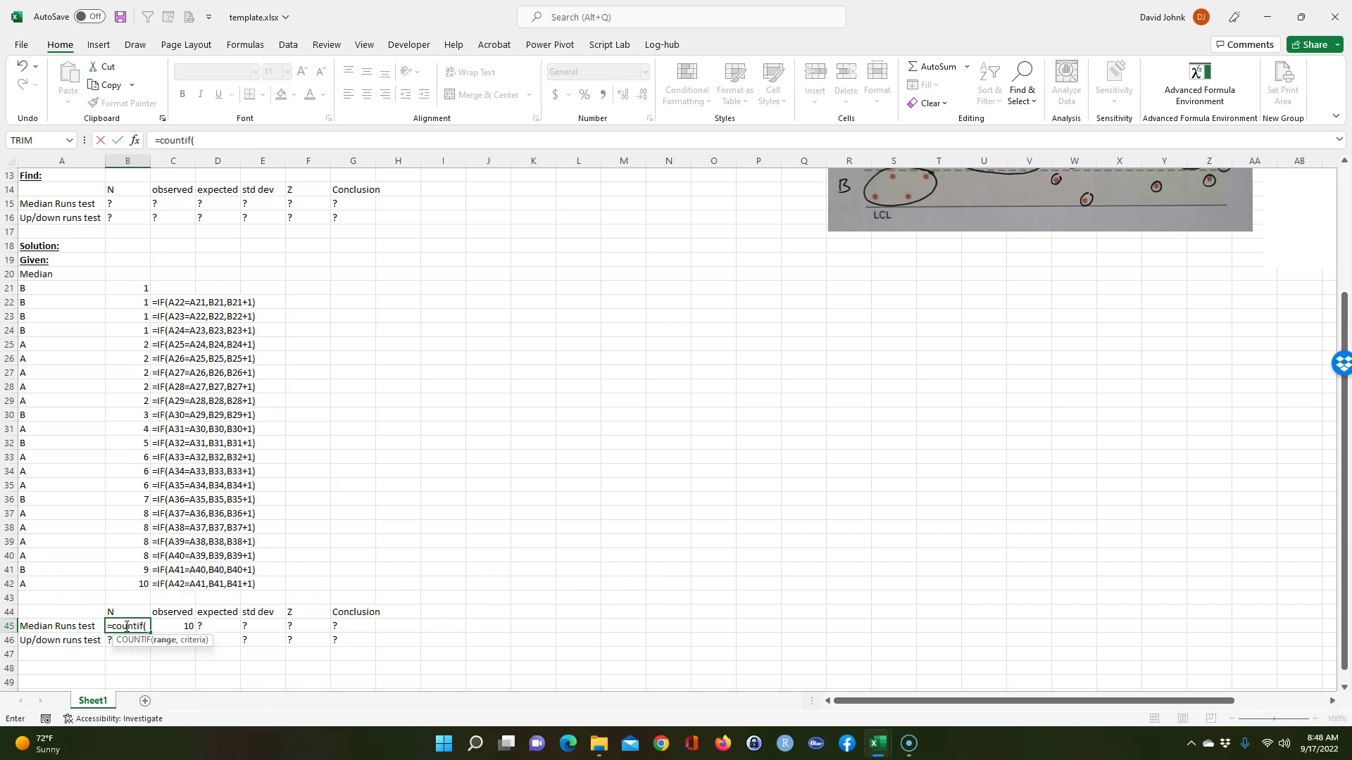
drag(54, 284, 49, 585)
text(,"*")
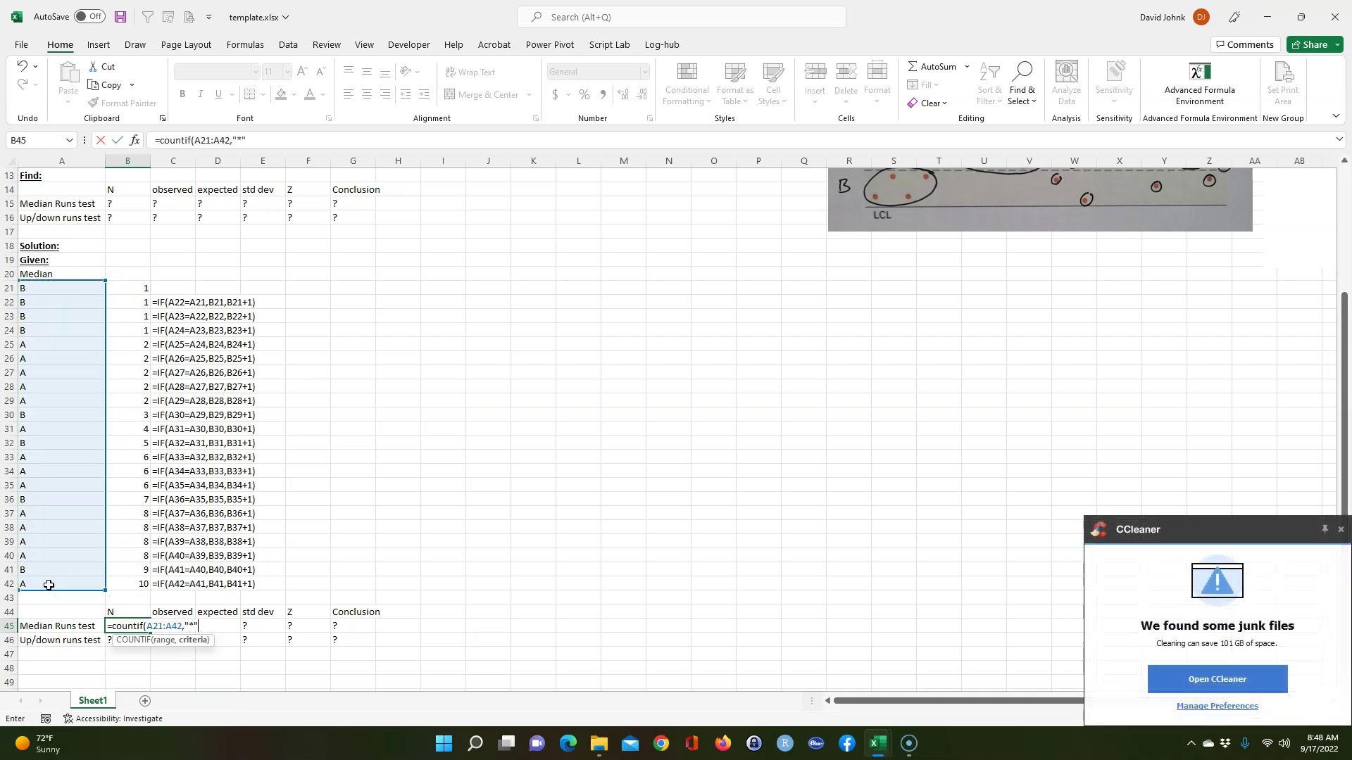
text())
key(Return)
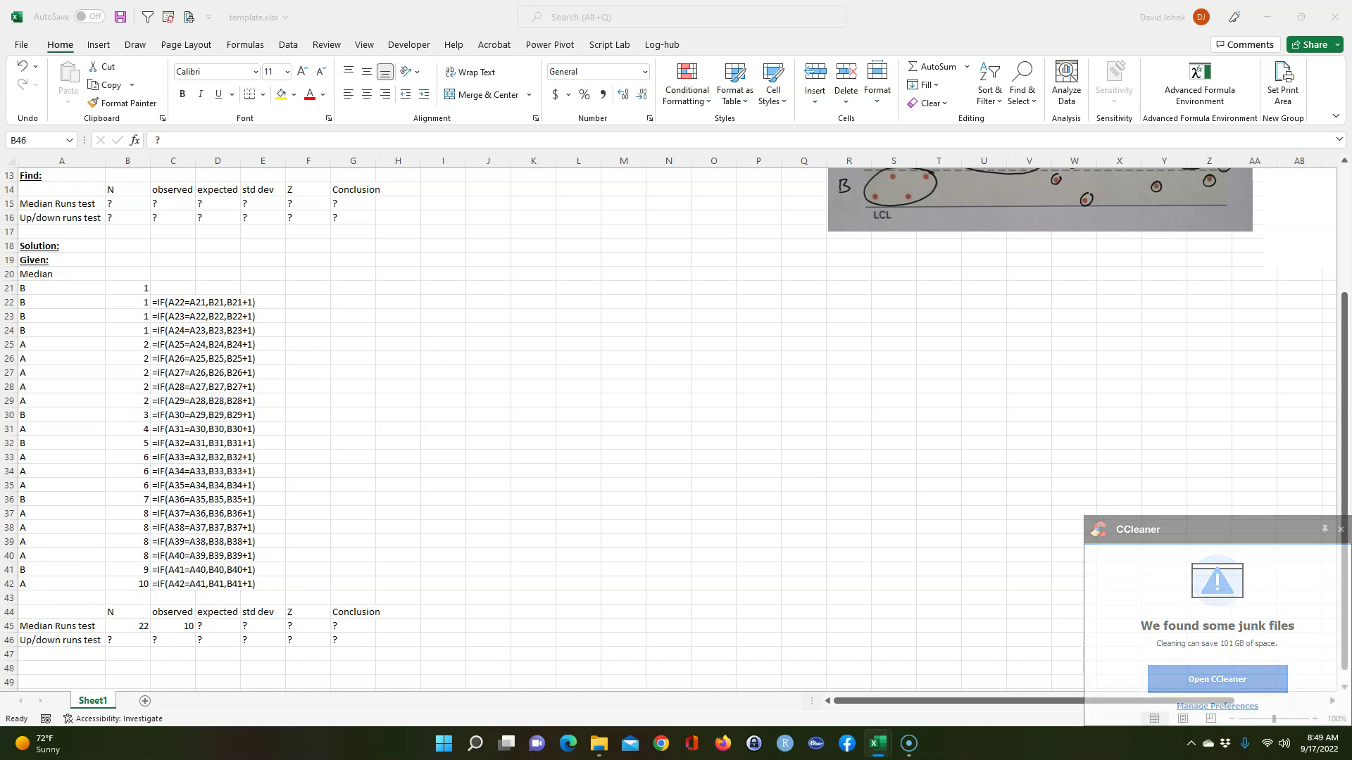
Step: Paste the copied picture of the expected-runs and standard deviation formulas and place it around columns M to S, below row 17
click(576, 289)
right_click(490, 274)
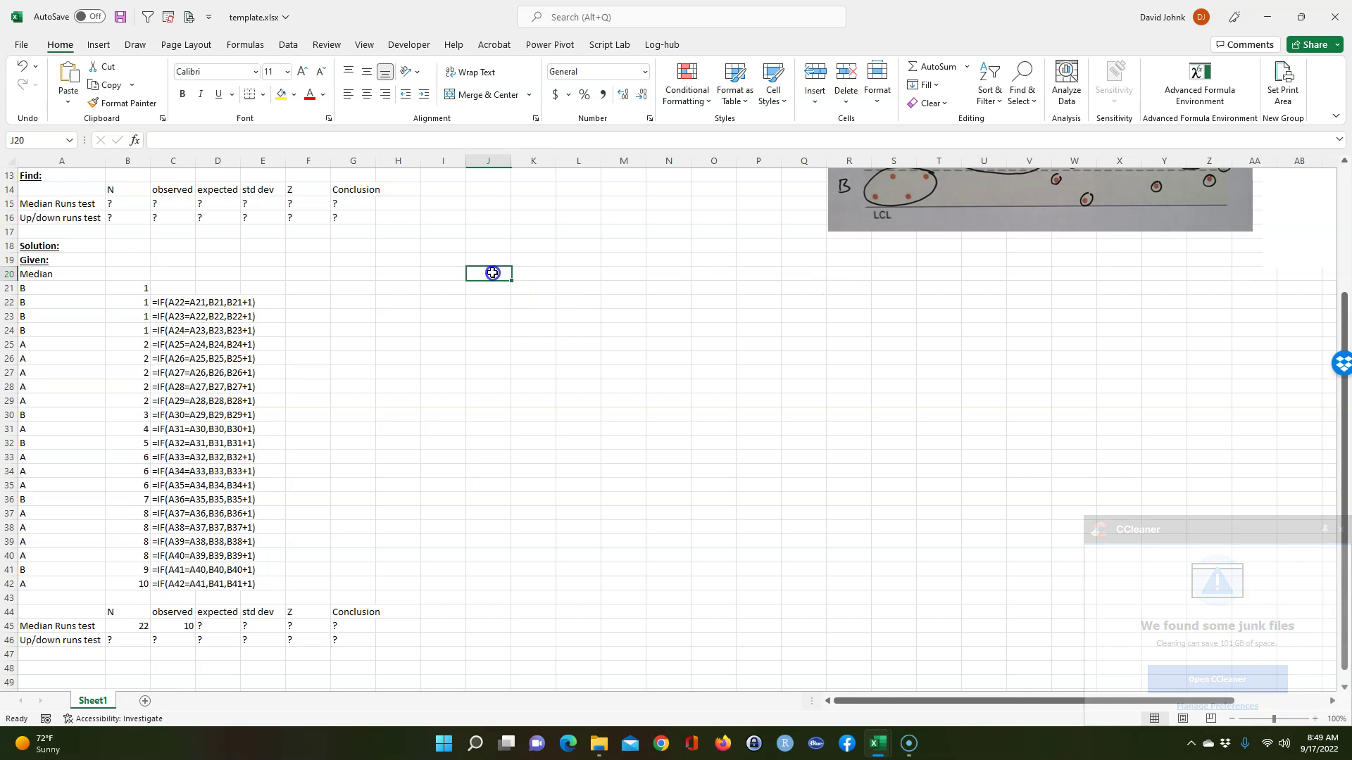
click(530, 371)
drag(482, 308, 620, 312)
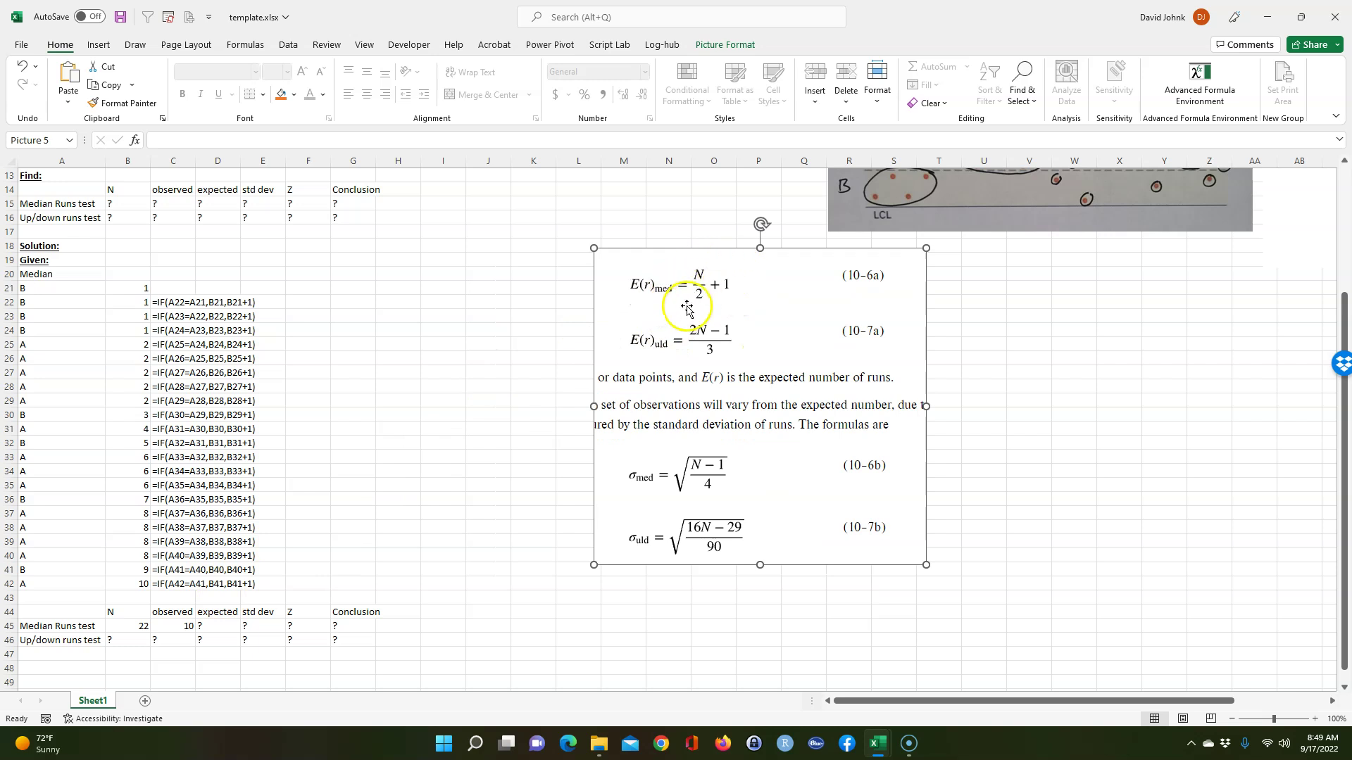
Step: Enter the expected number of median runs in D45 with the formula =B45/2+1
click(251, 626)
click(214, 626)
text(=)
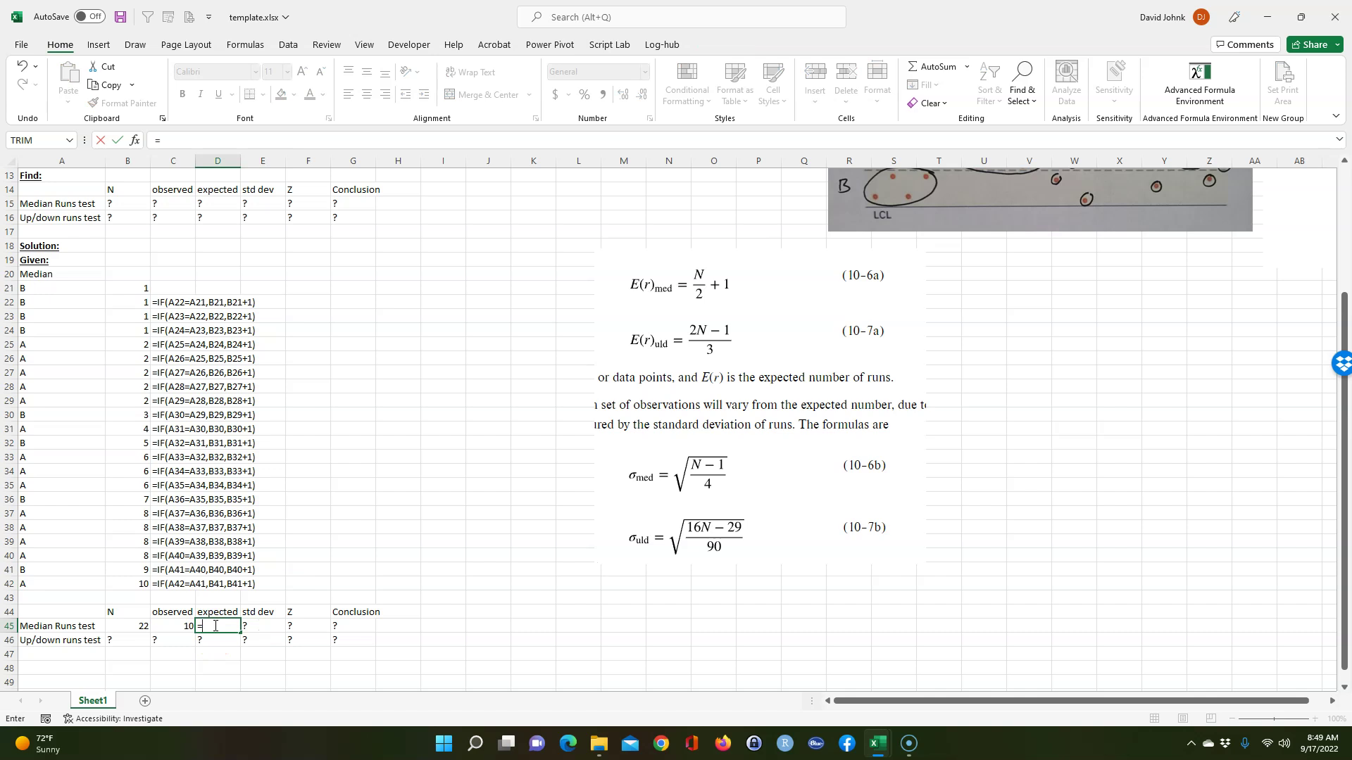
click(133, 624)
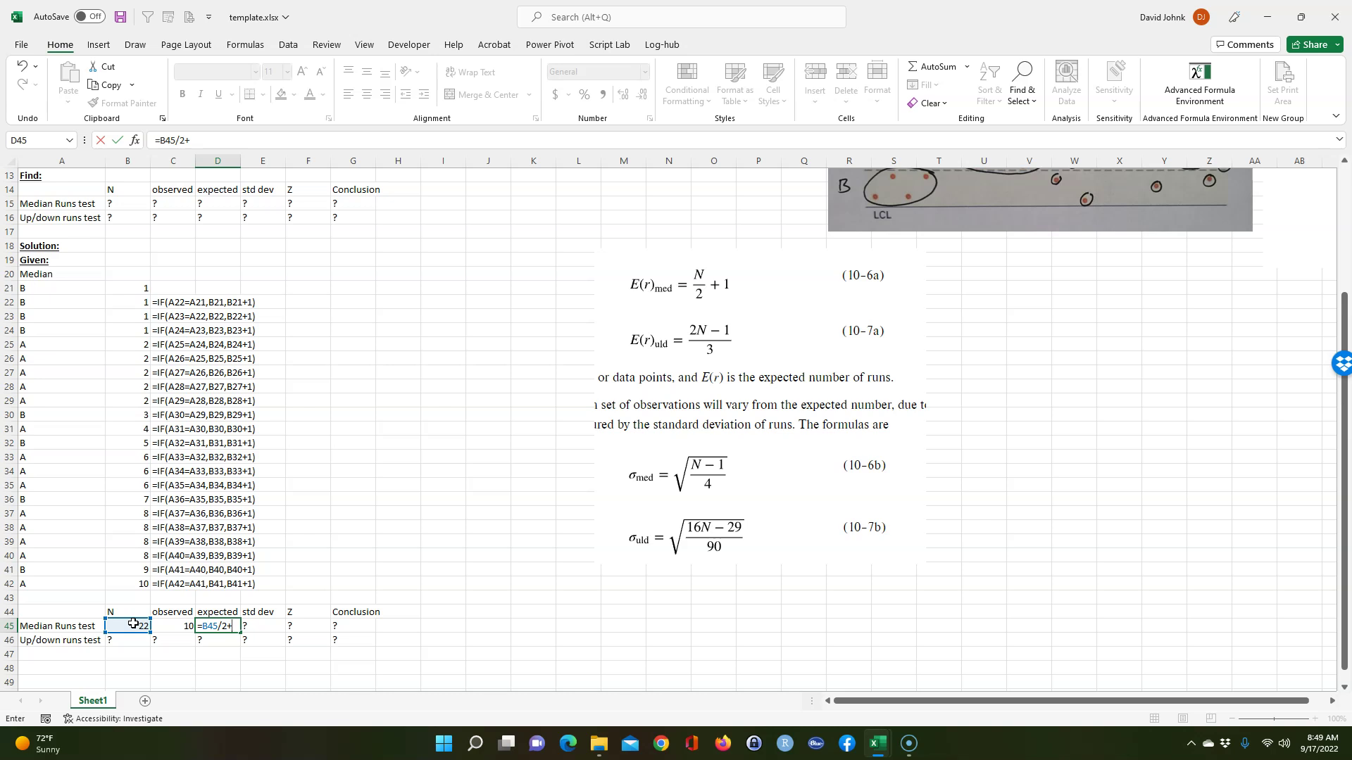
key(Return)
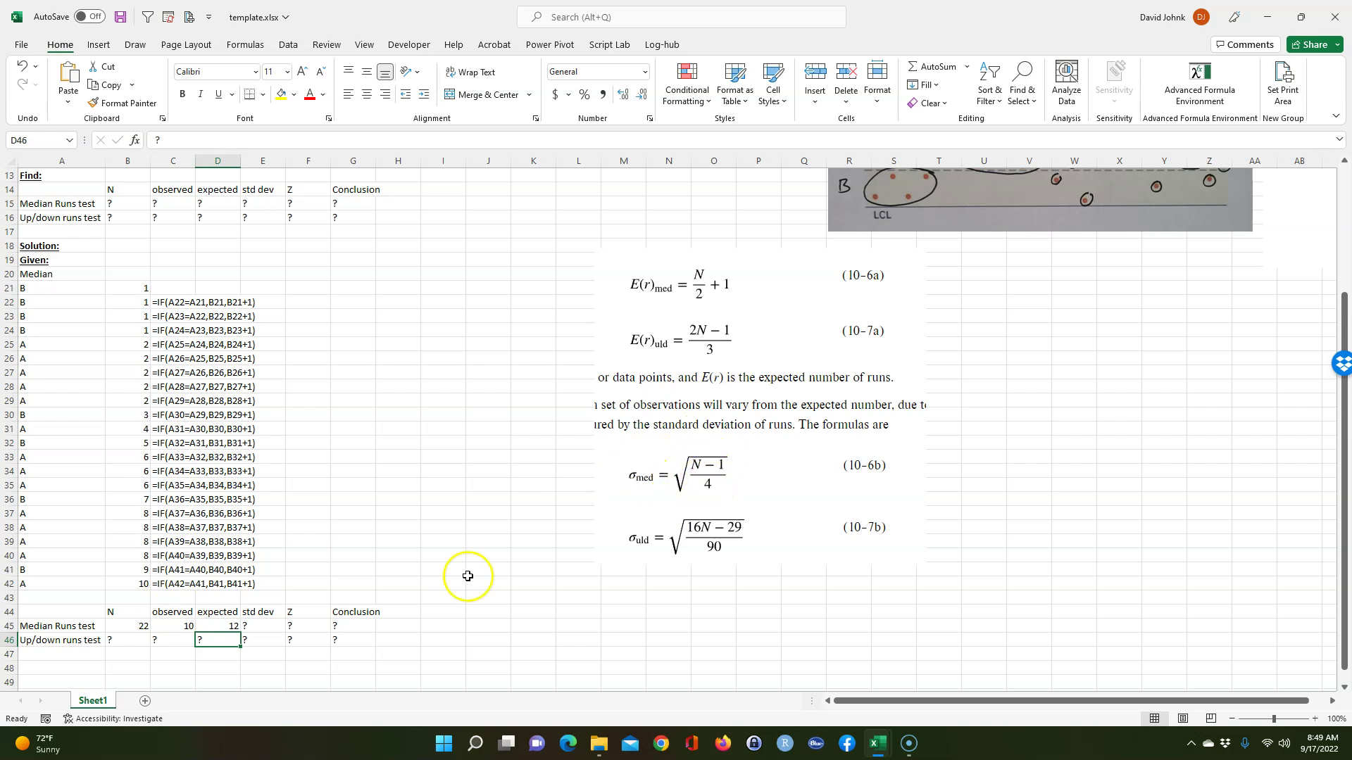
Step: Enter the standard deviation of the Median Runs test in E45 with the formula =SQRT((B45-1)/4)
click(264, 625)
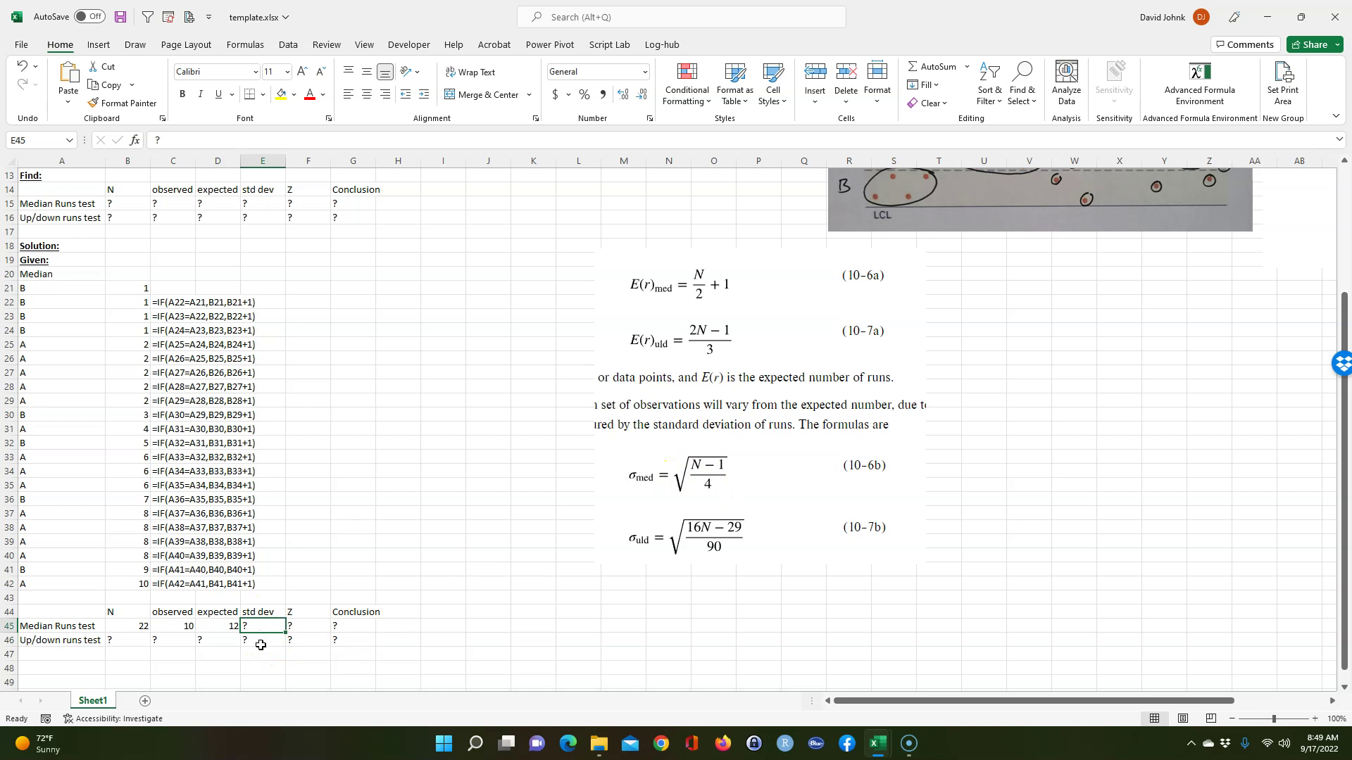
text(=sqrt(()
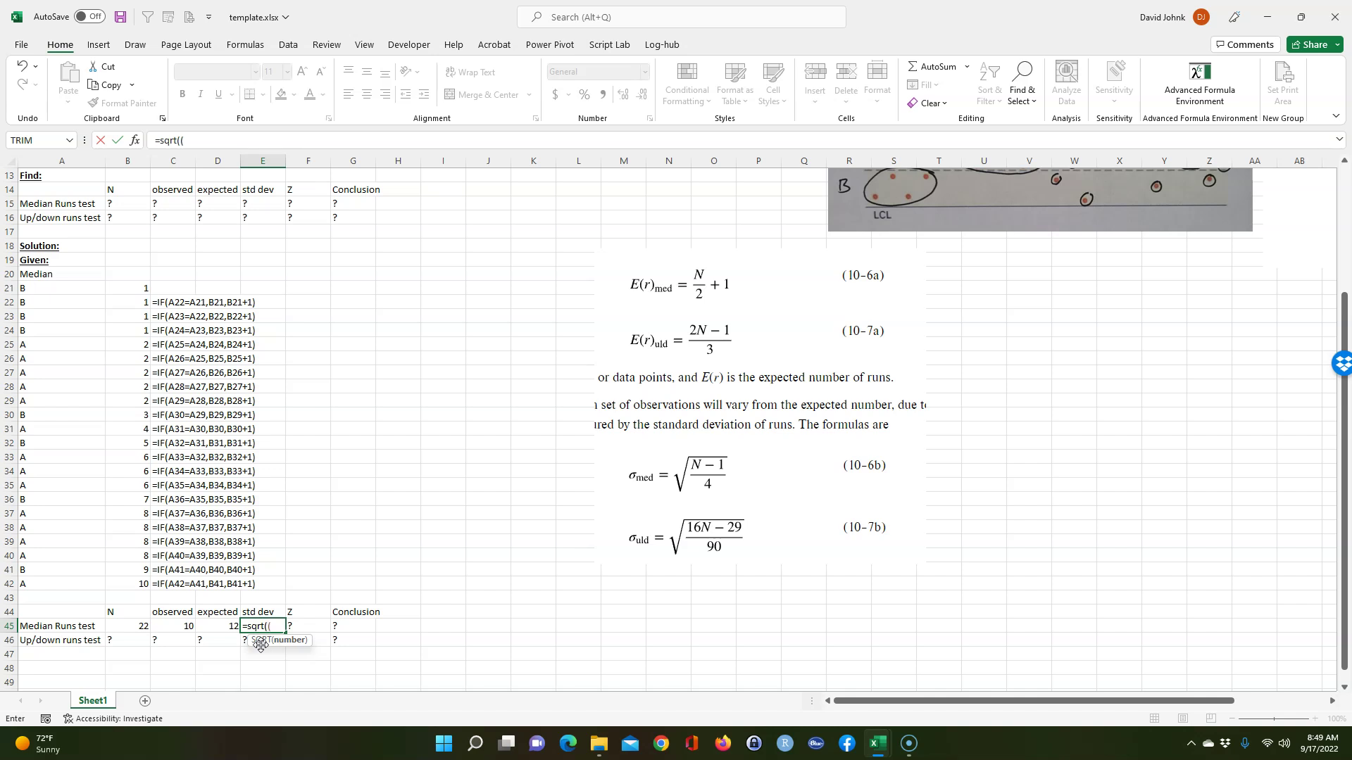
click(128, 625)
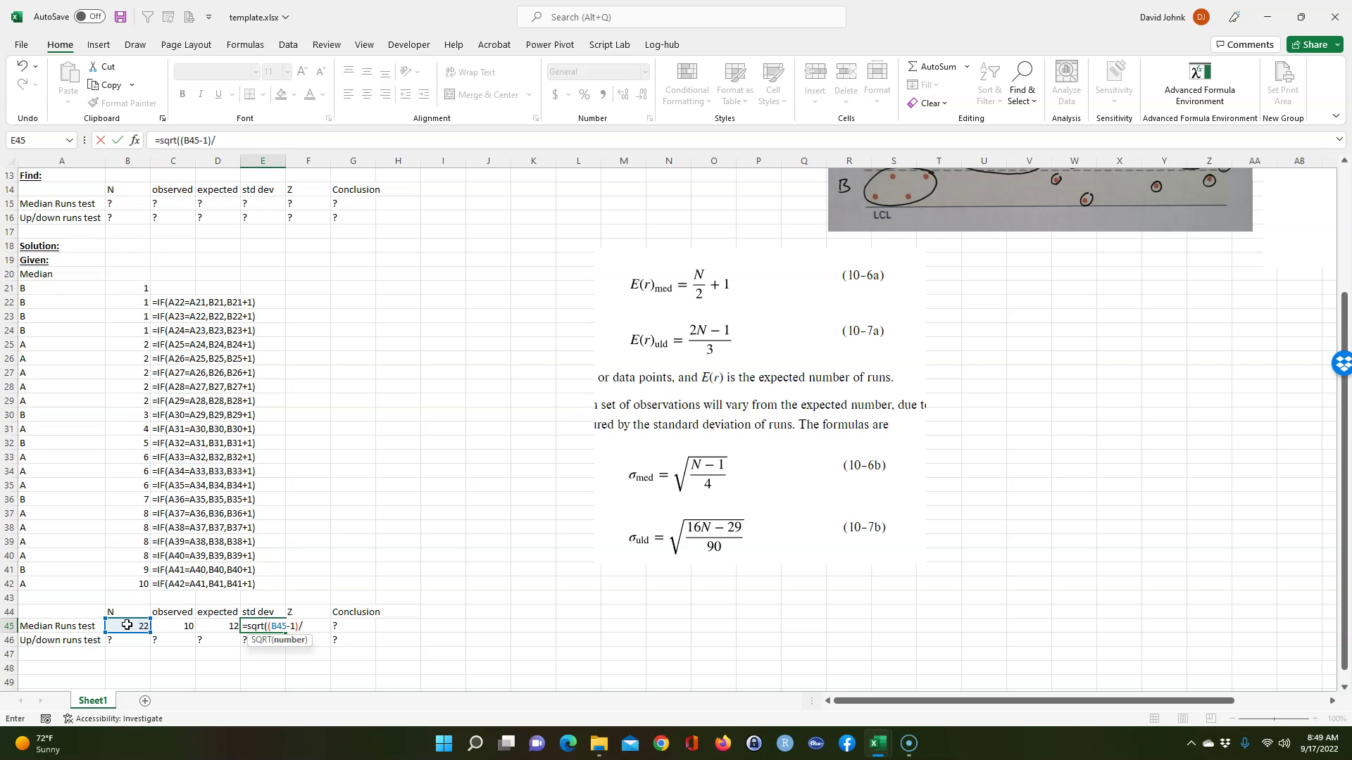
text())
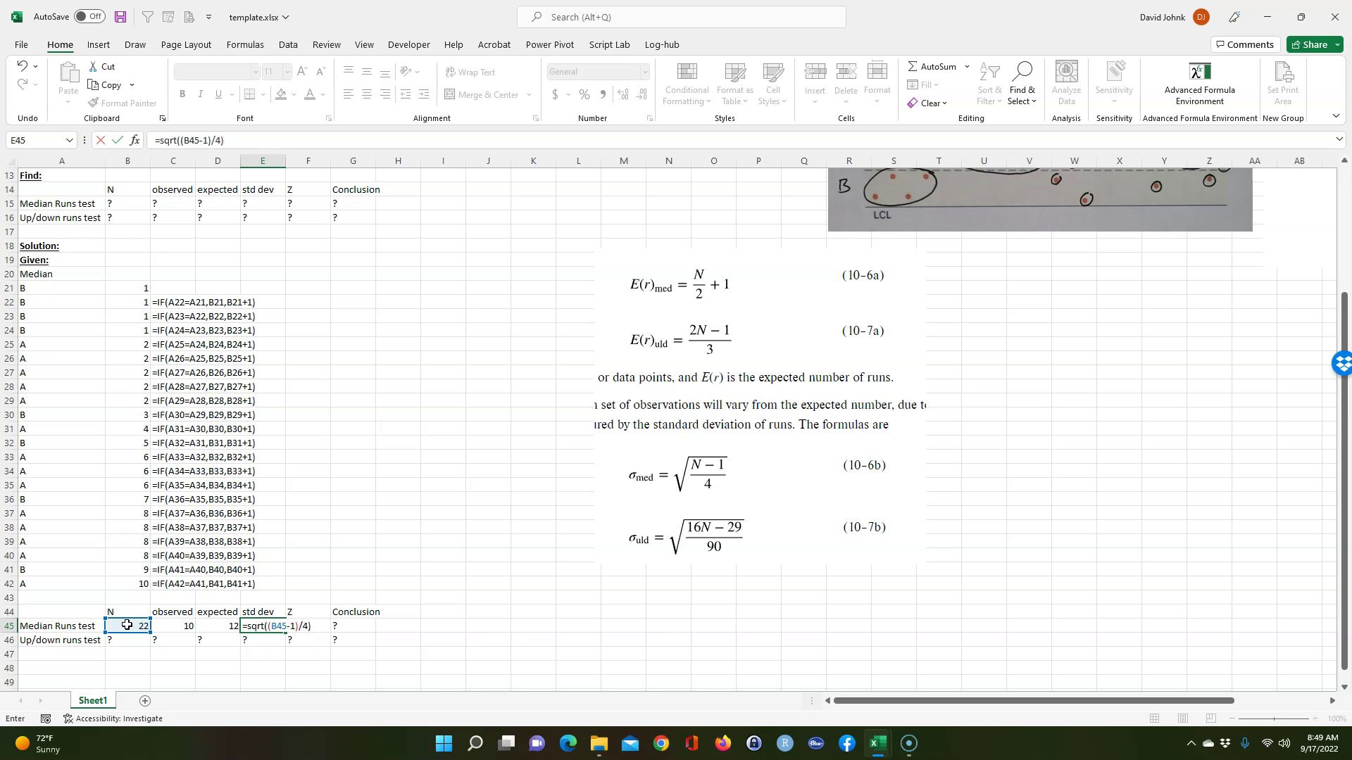
key(Return)
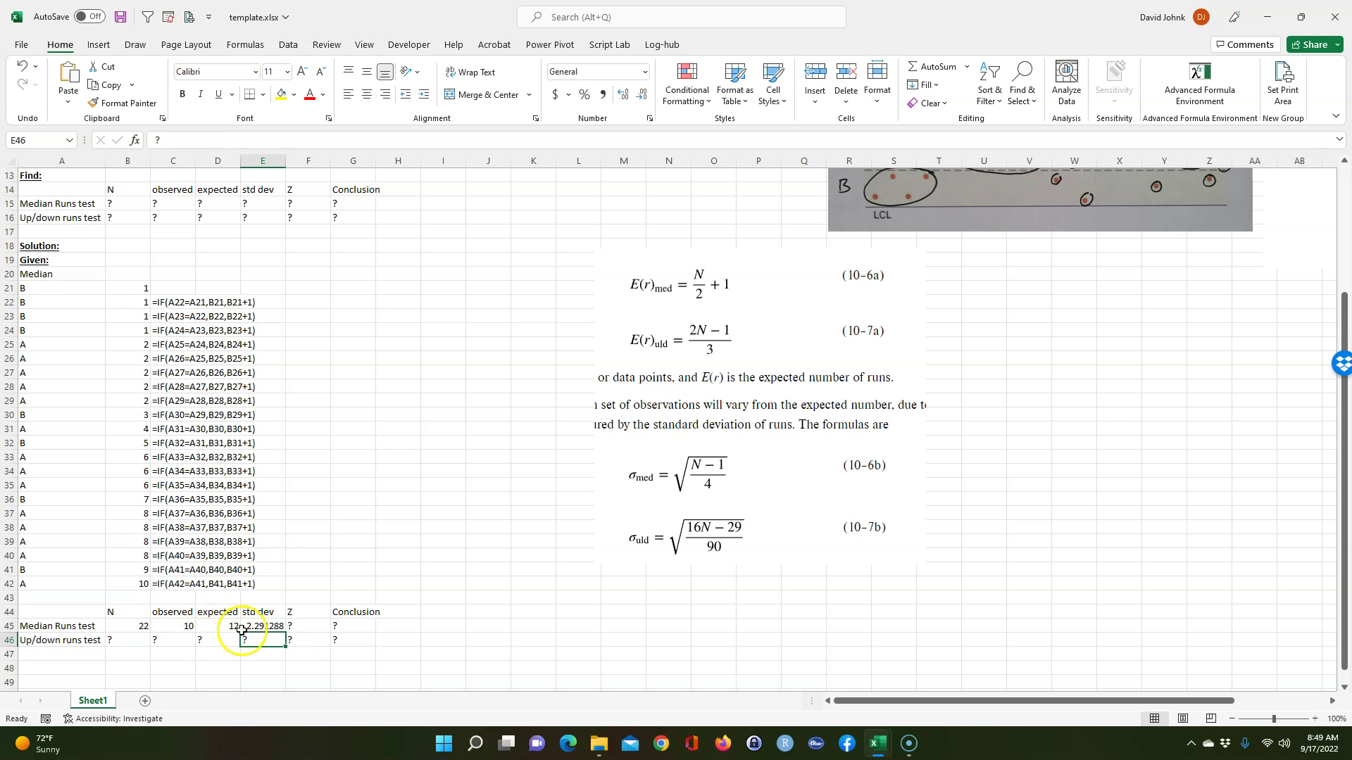
Step: Paste the copied picture of the z formulas around columns J to Q, moving the earlier formula picture to columns U to AB
click(315, 625)
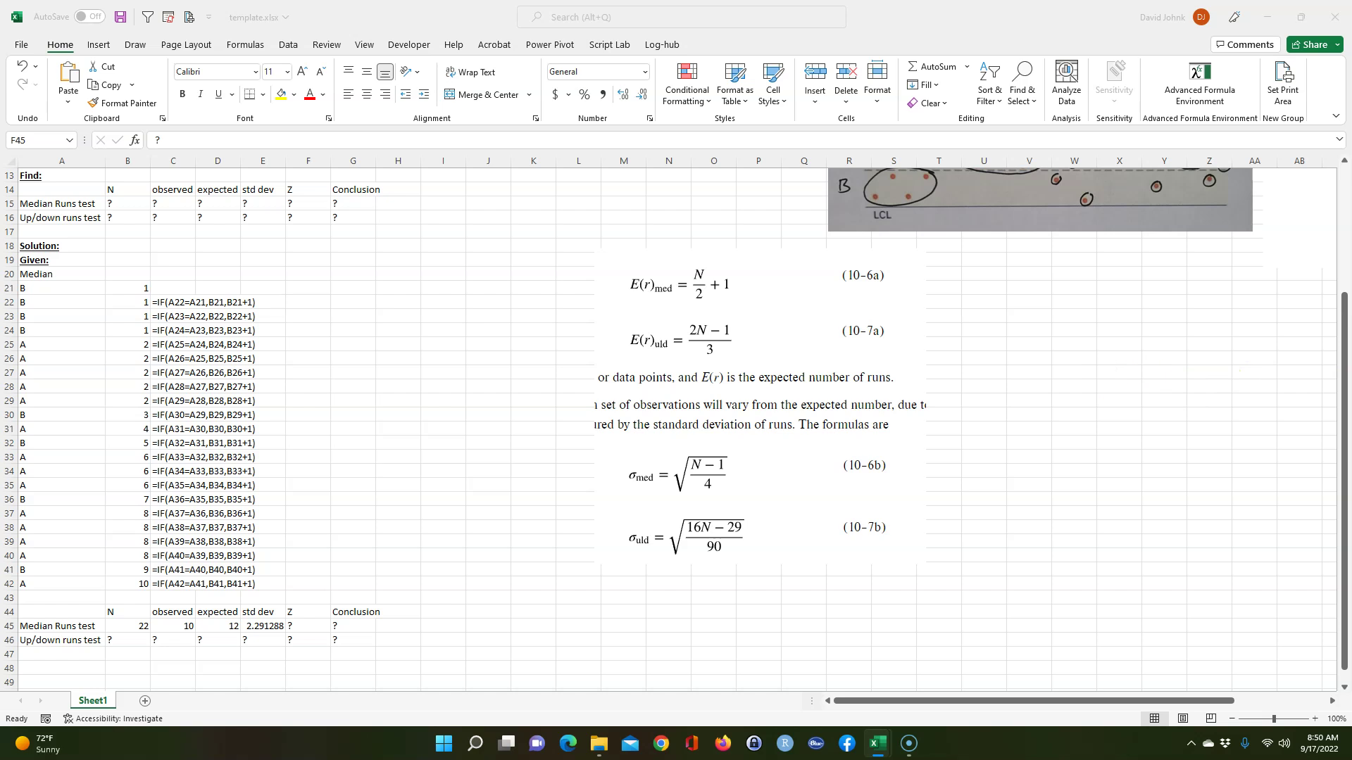
right_click(485, 376)
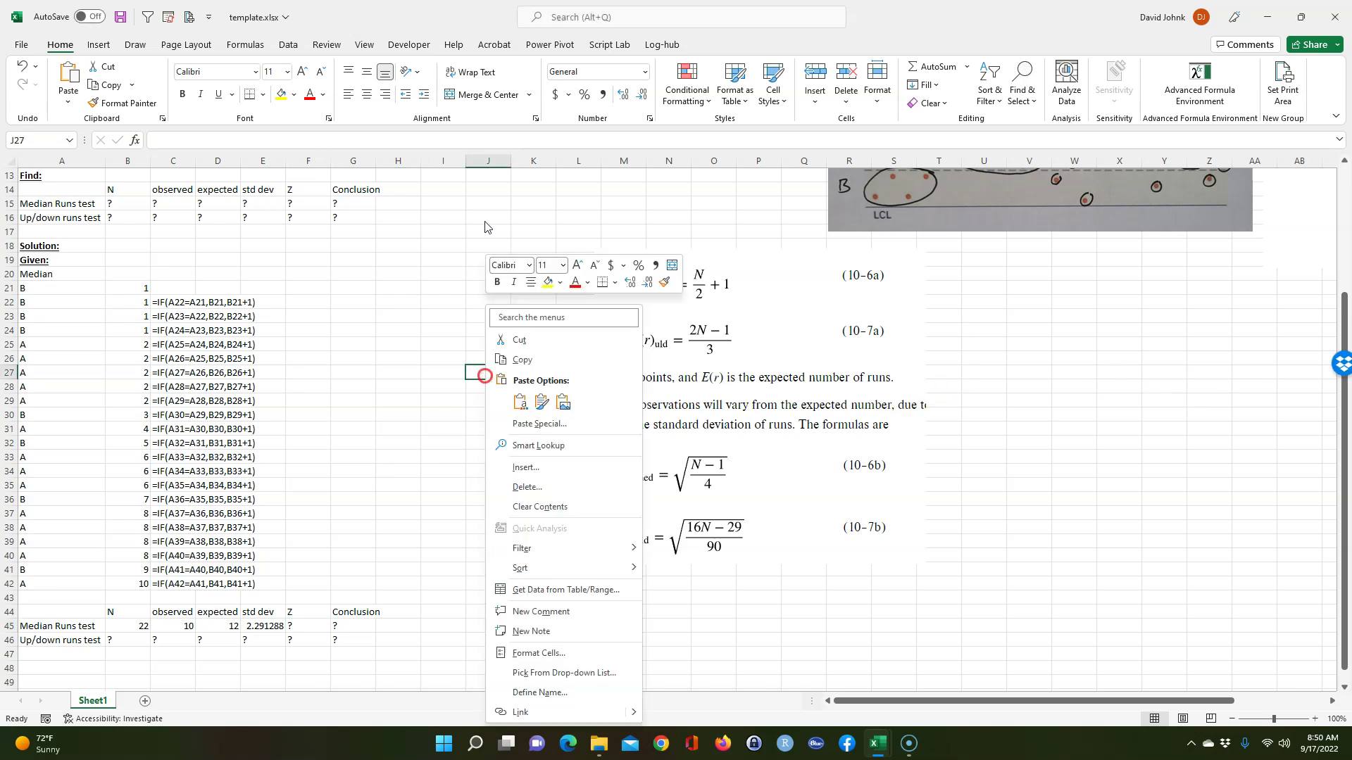
click(521, 402)
drag(808, 324, 1191, 308)
drag(681, 406, 699, 427)
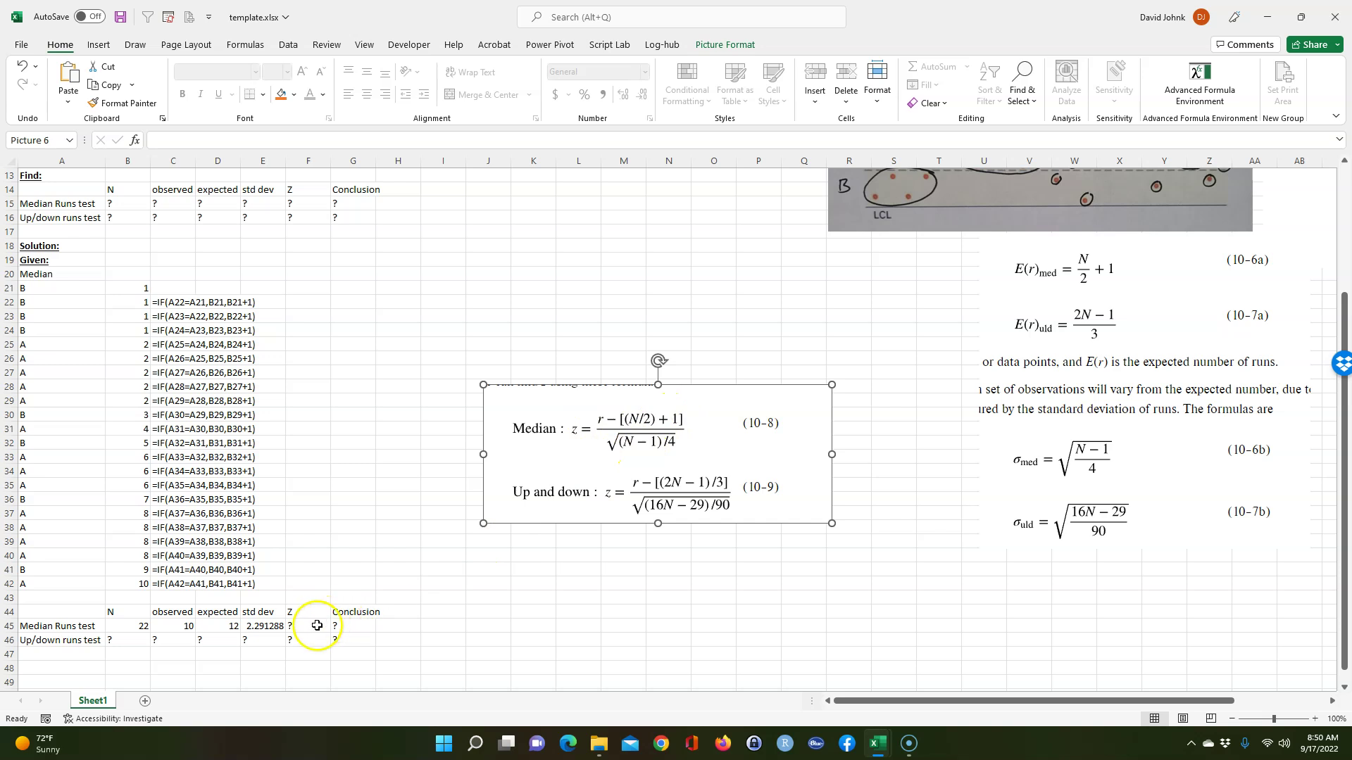
Step: Enter the Z value of the Median Runs test in F45 with the formula =(C45-D45)/E45
click(315, 625)
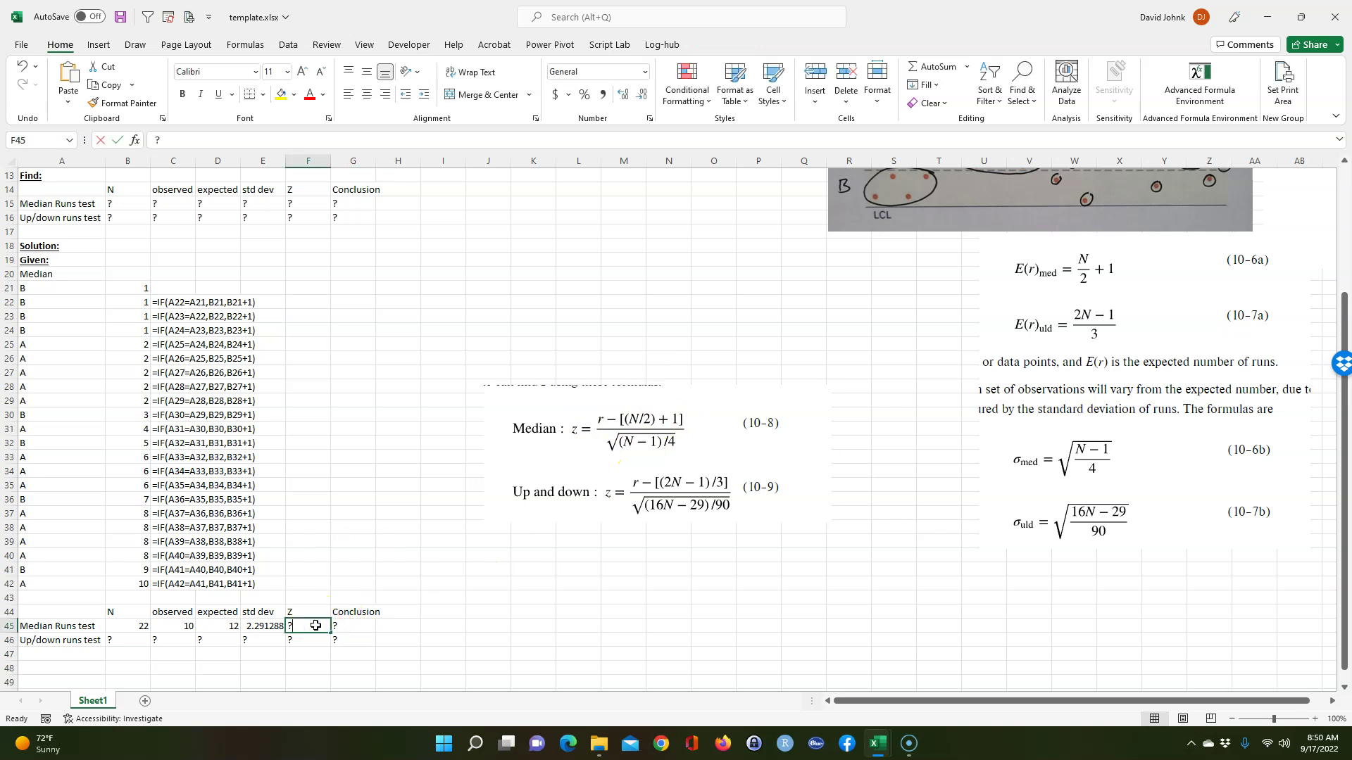
text(=)
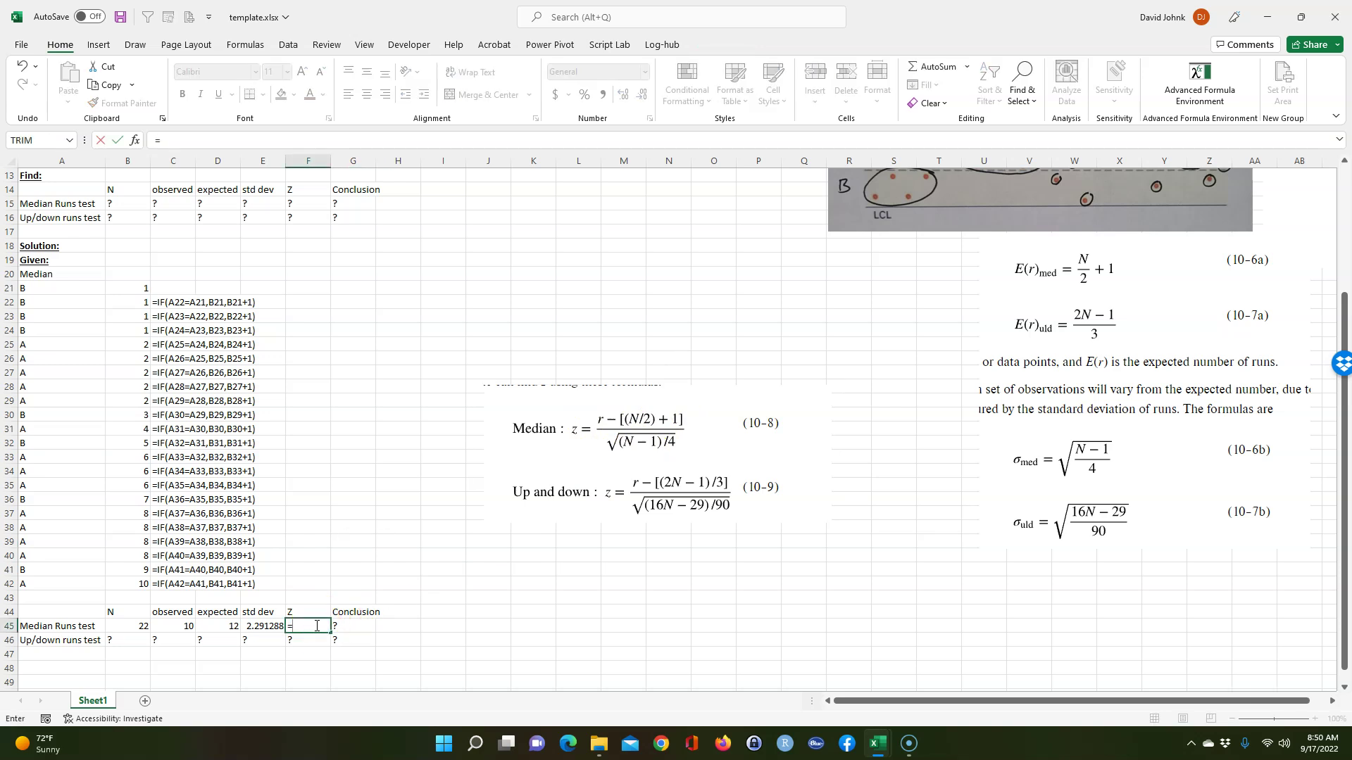
click(181, 624)
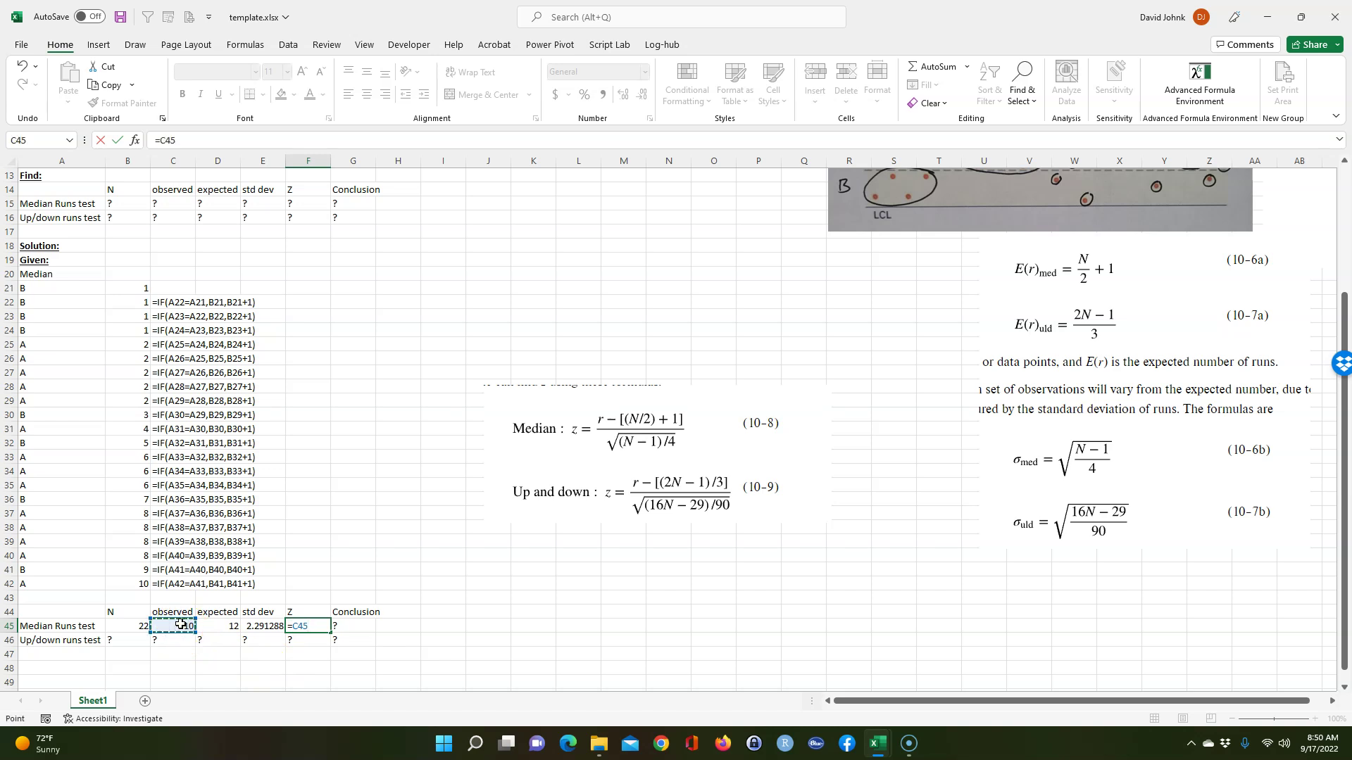
text(-)
click(219, 625)
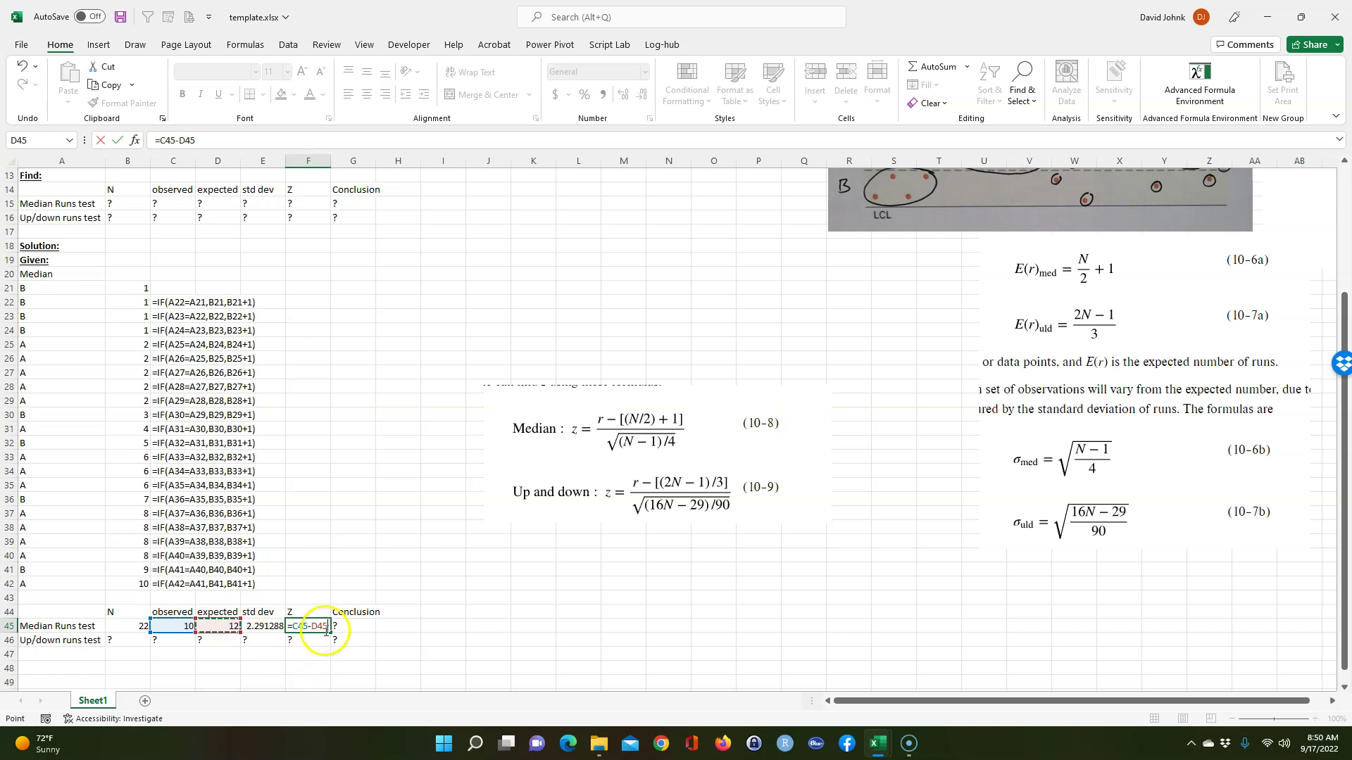
click(293, 625)
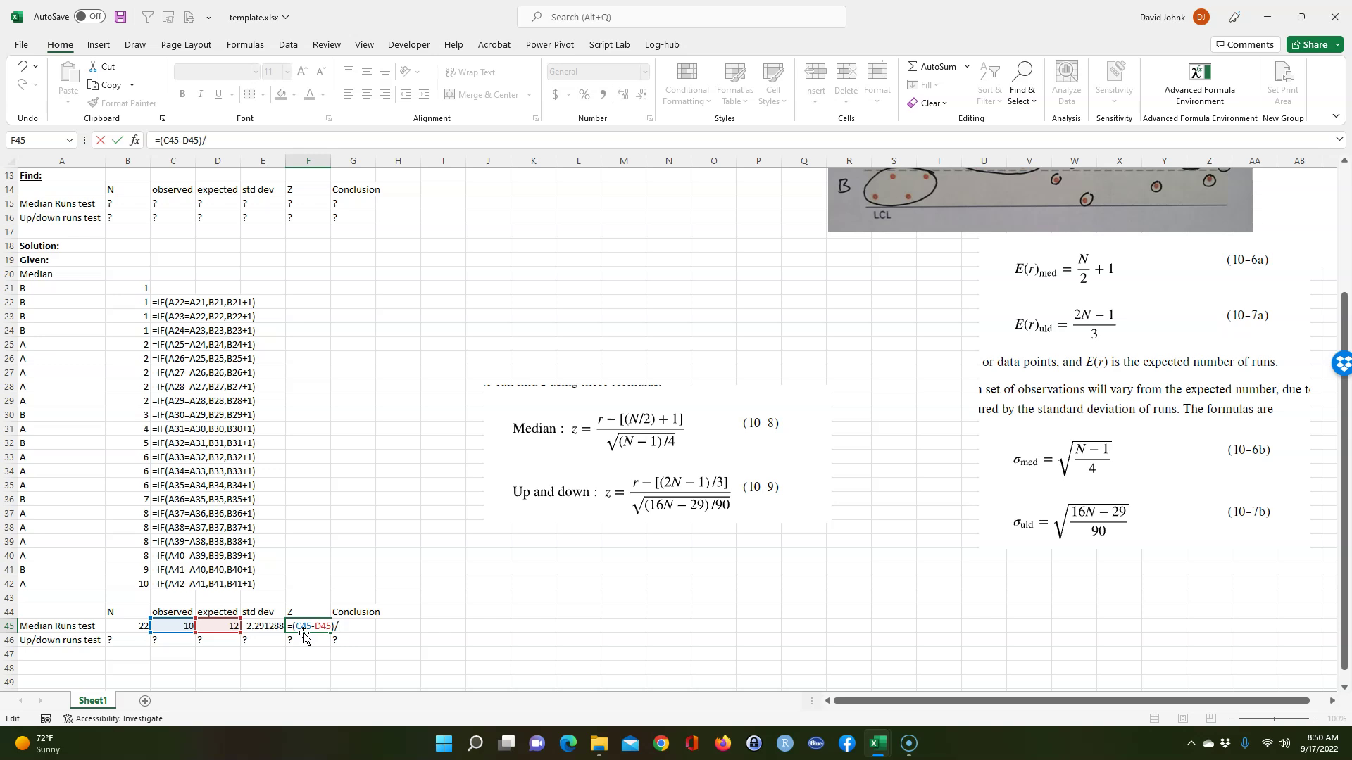
click(258, 627)
key(Return)
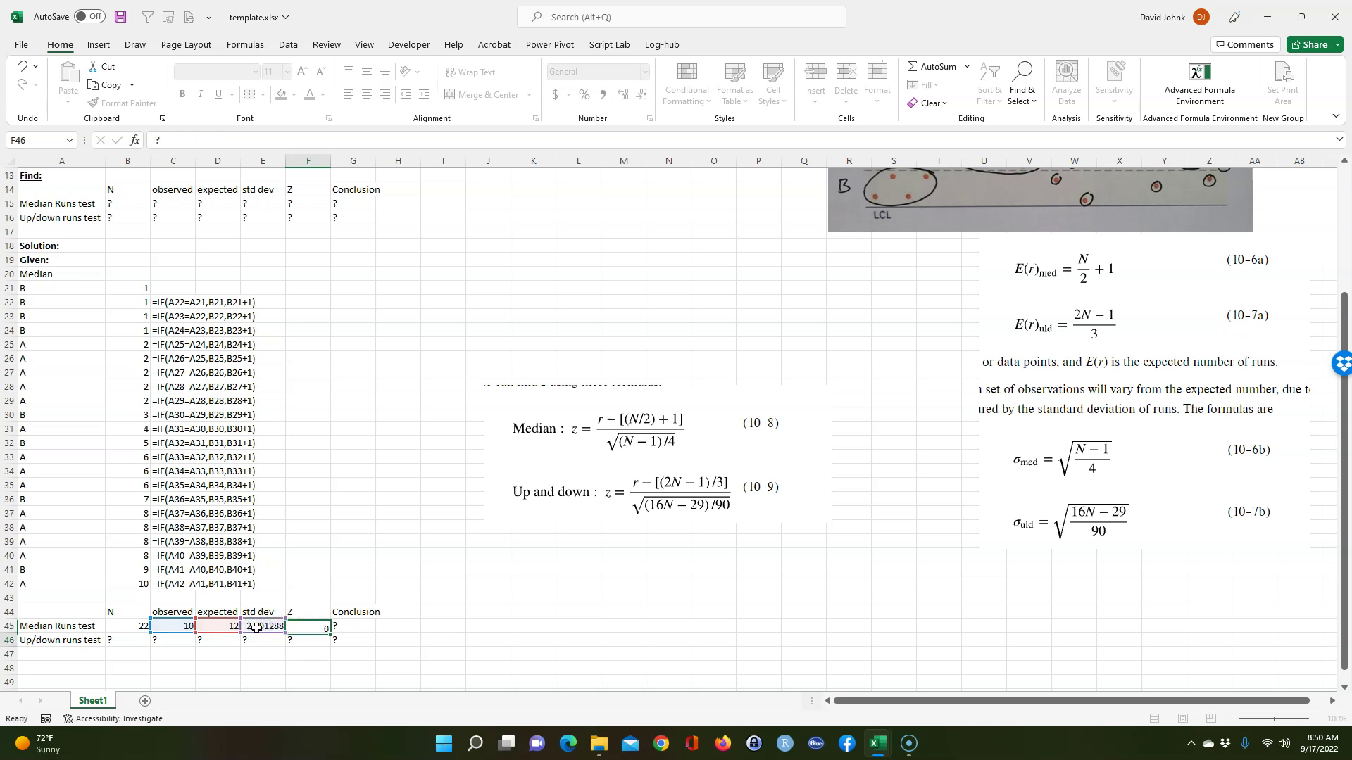
click(309, 625)
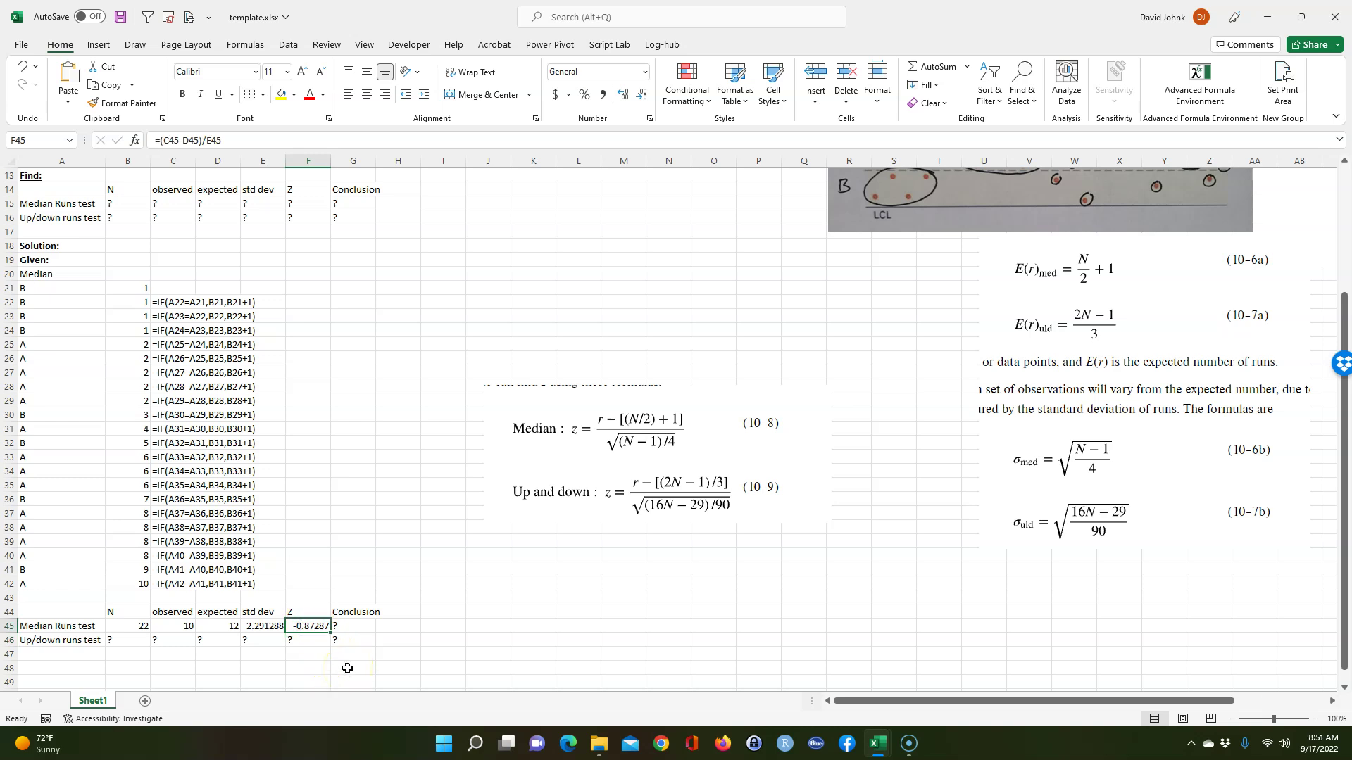
Step: Format the standard deviation and Z cells E45:F46 of the results table to three decimal places
click(252, 629)
drag(258, 628, 300, 637)
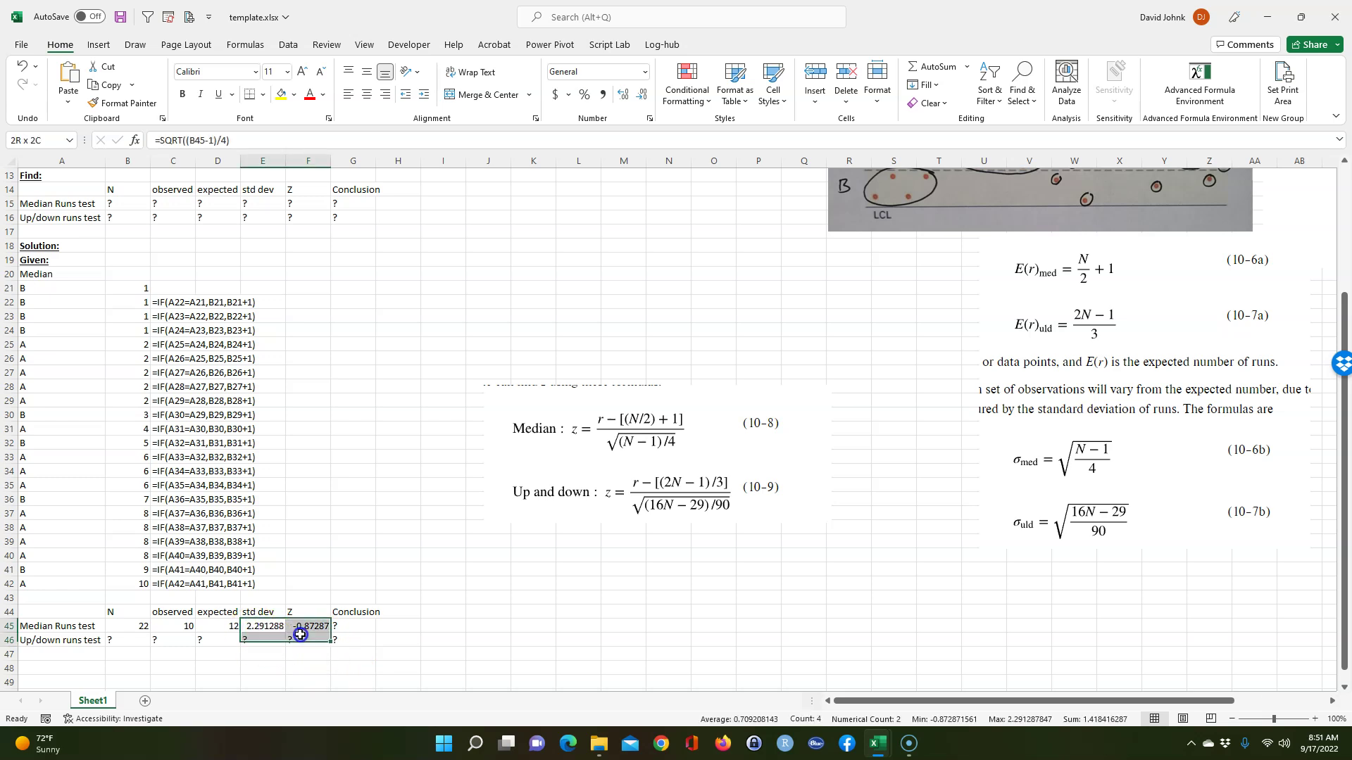
click(644, 97)
click(644, 98)
click(644, 97)
click(623, 96)
click(389, 669)
click(339, 627)
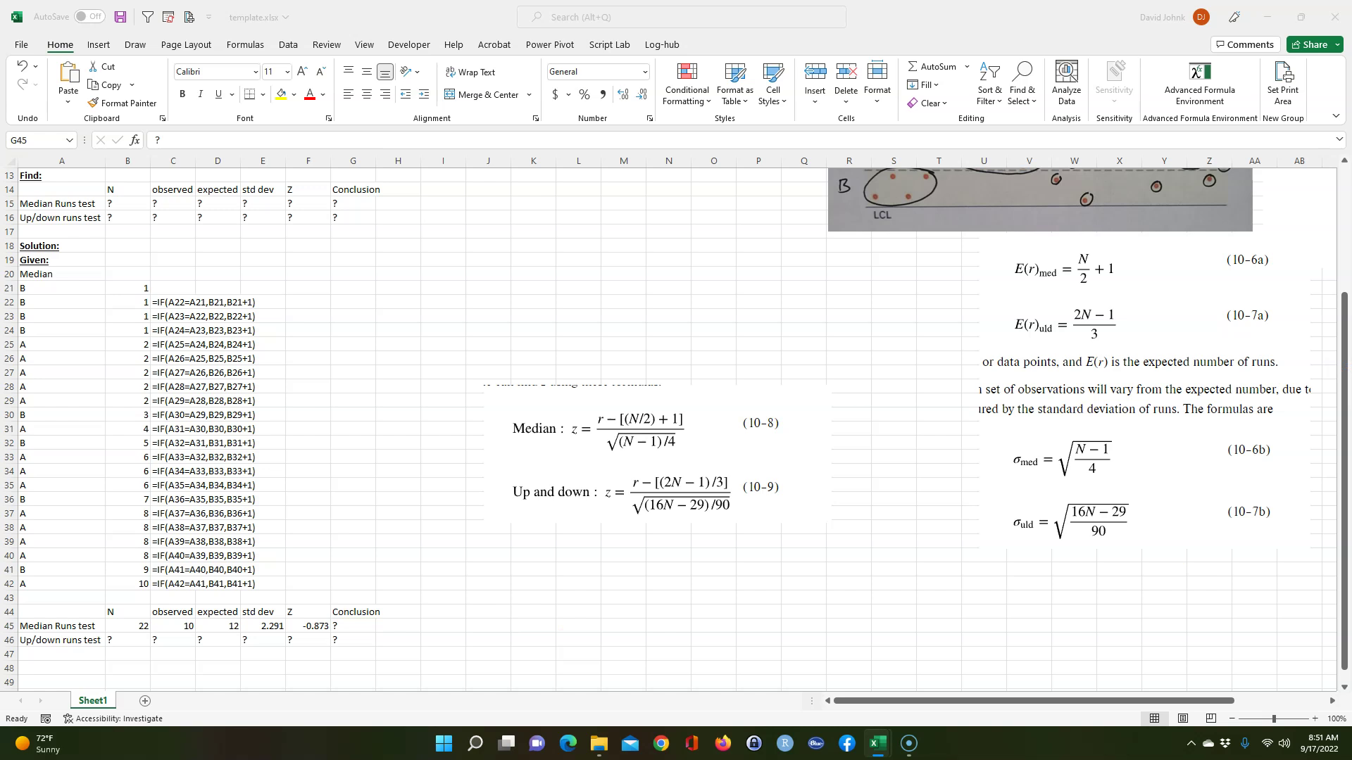
Step: Paste the copied normal-curve picture around columns I to O, moving the z formula picture to columns S to AA
click(541, 275)
right_click(540, 274)
click(565, 364)
drag(502, 434, 825, 493)
drag(680, 331, 613, 500)
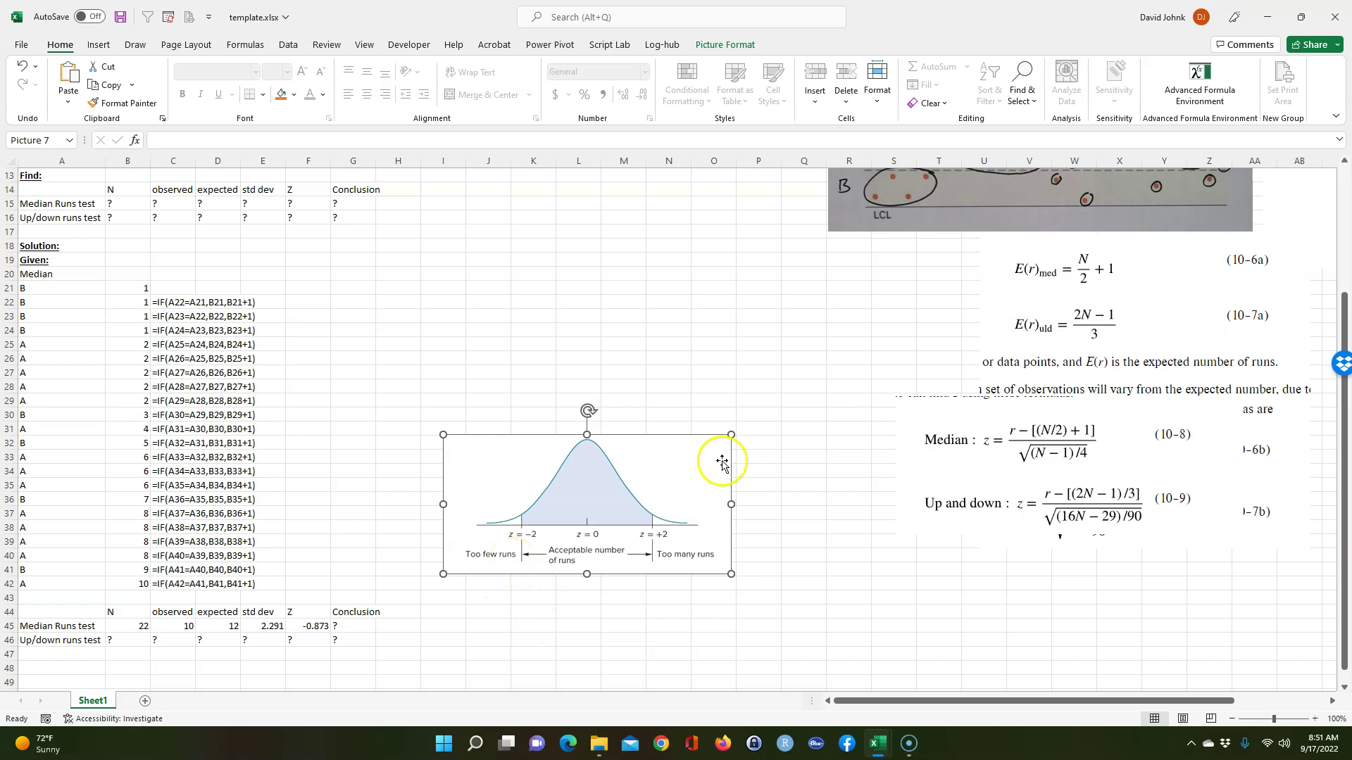
Step: Enter "acceptable number of runs (random)" as the Median Runs test conclusion in G45 and autofit column G
scroll(507, 241, up, 4)
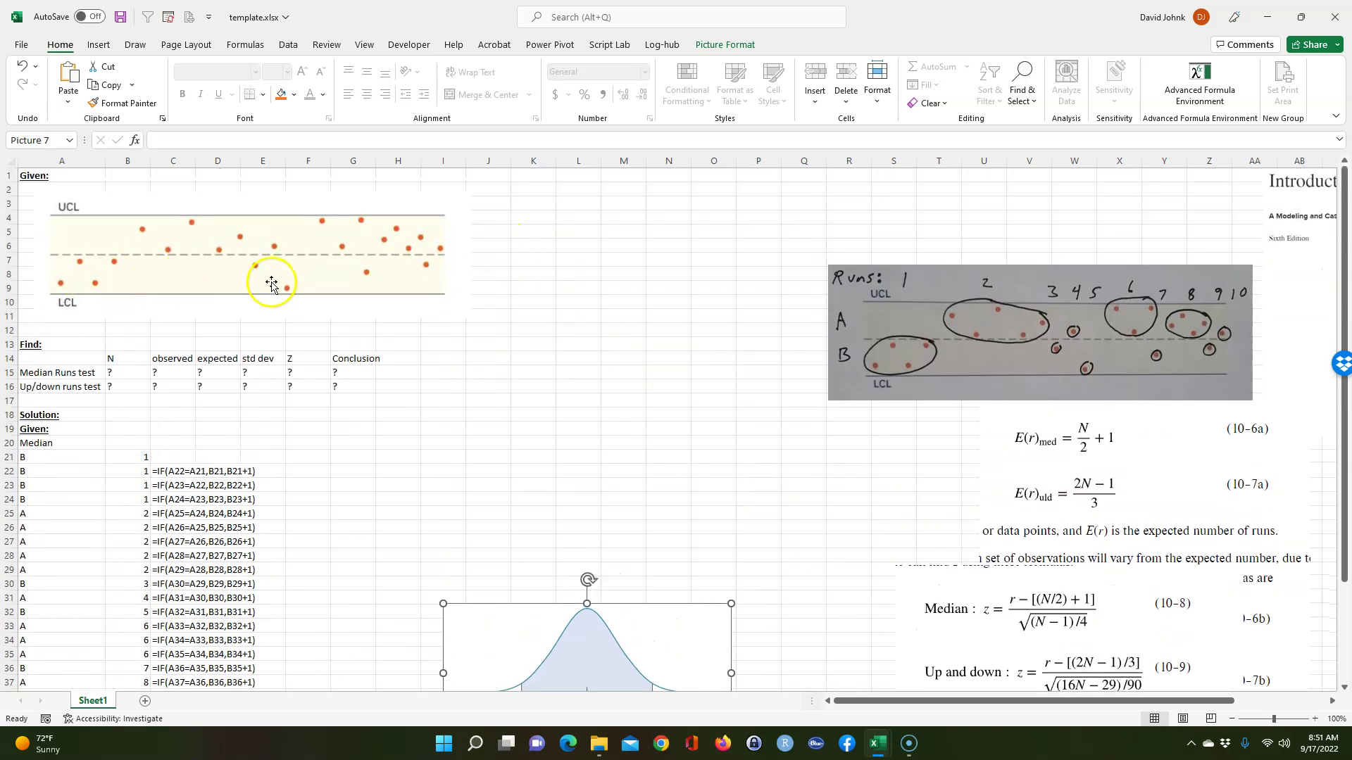
scroll(697, 409, down, 3)
scroll(697, 413, down, 2)
scroll(367, 356, up, 4)
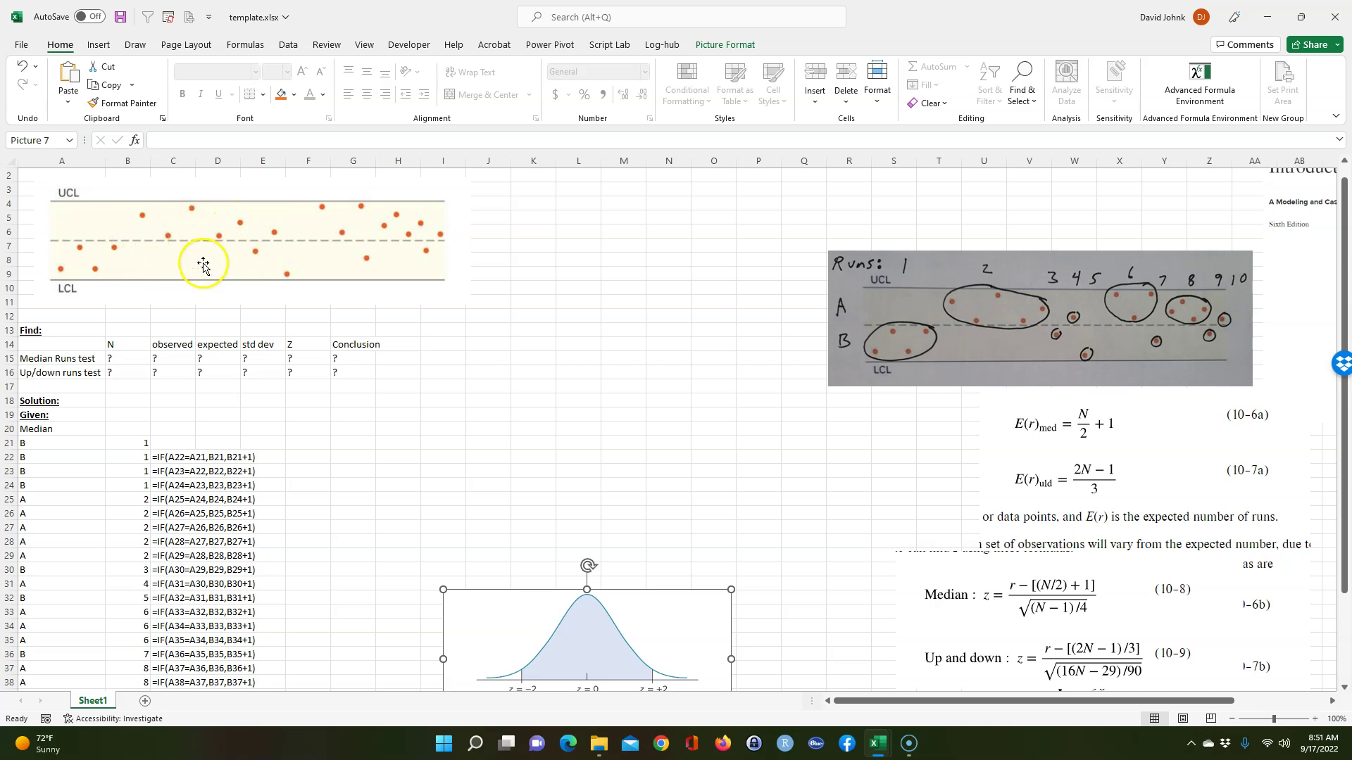
scroll(413, 335, down, 2)
scroll(414, 334, down, 2)
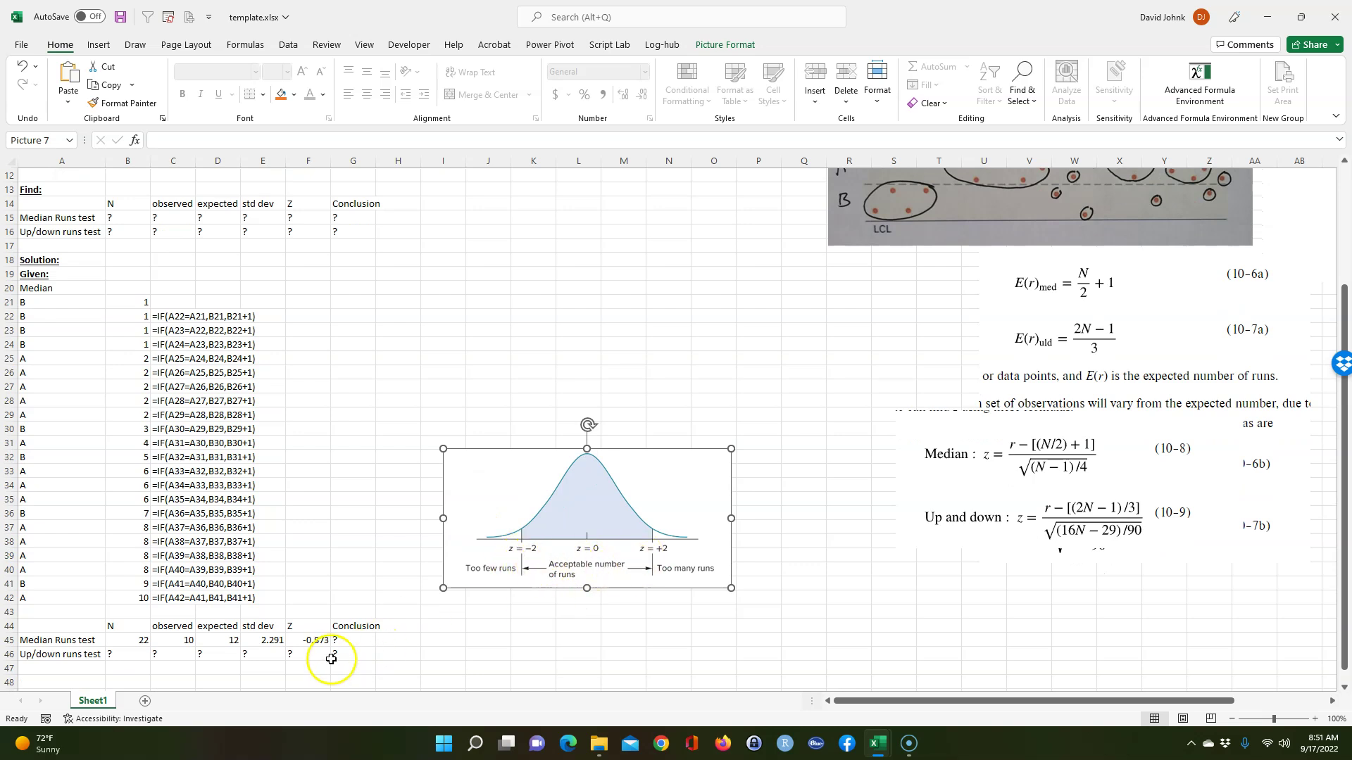
click(352, 640)
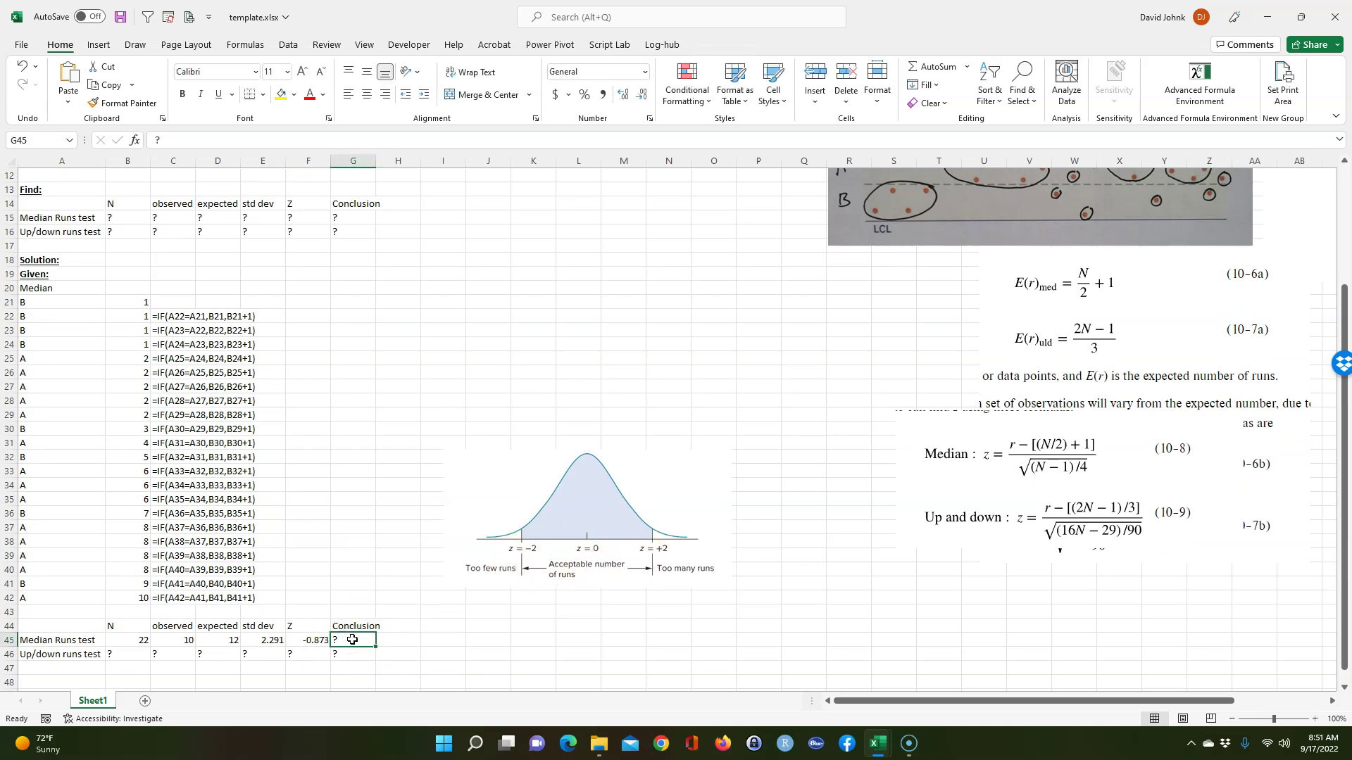
text(acceptable number of runs (random)
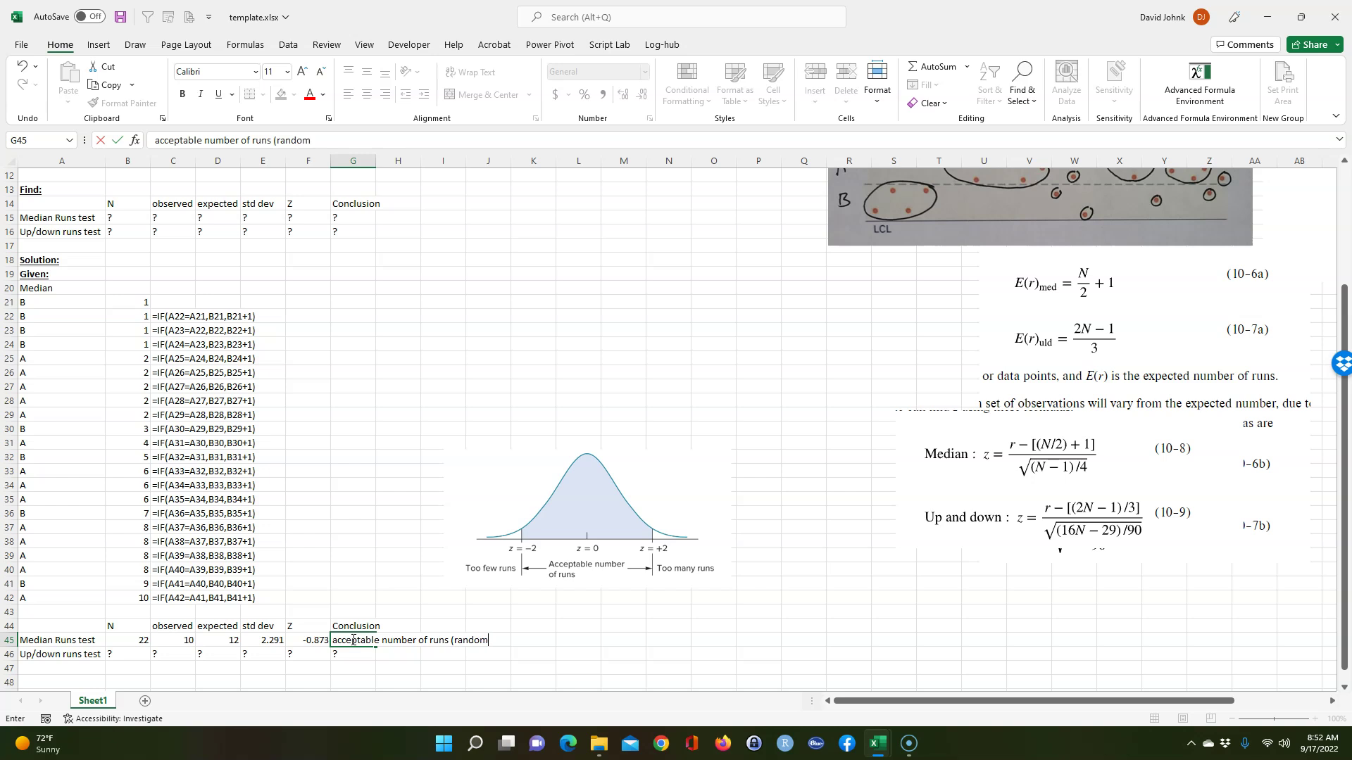
key(Return)
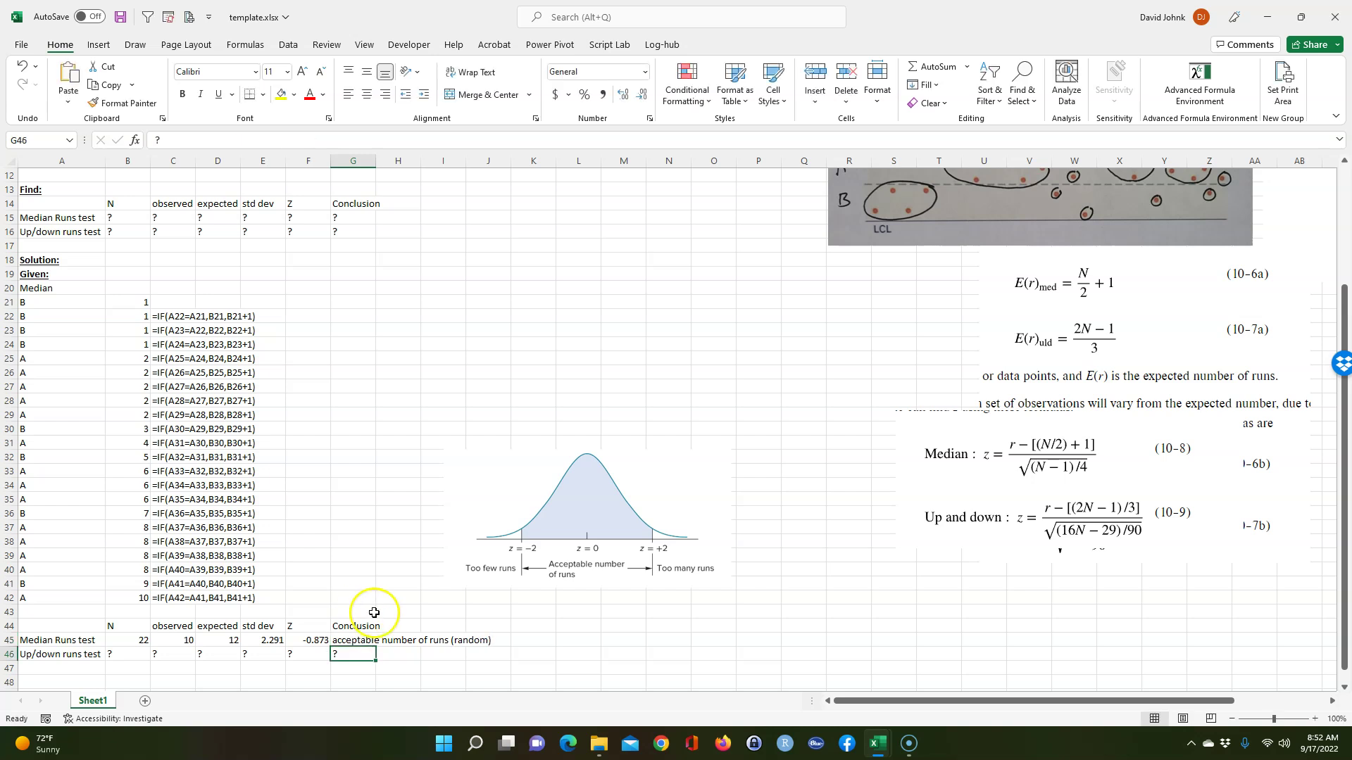
double_click(376, 160)
click(378, 641)
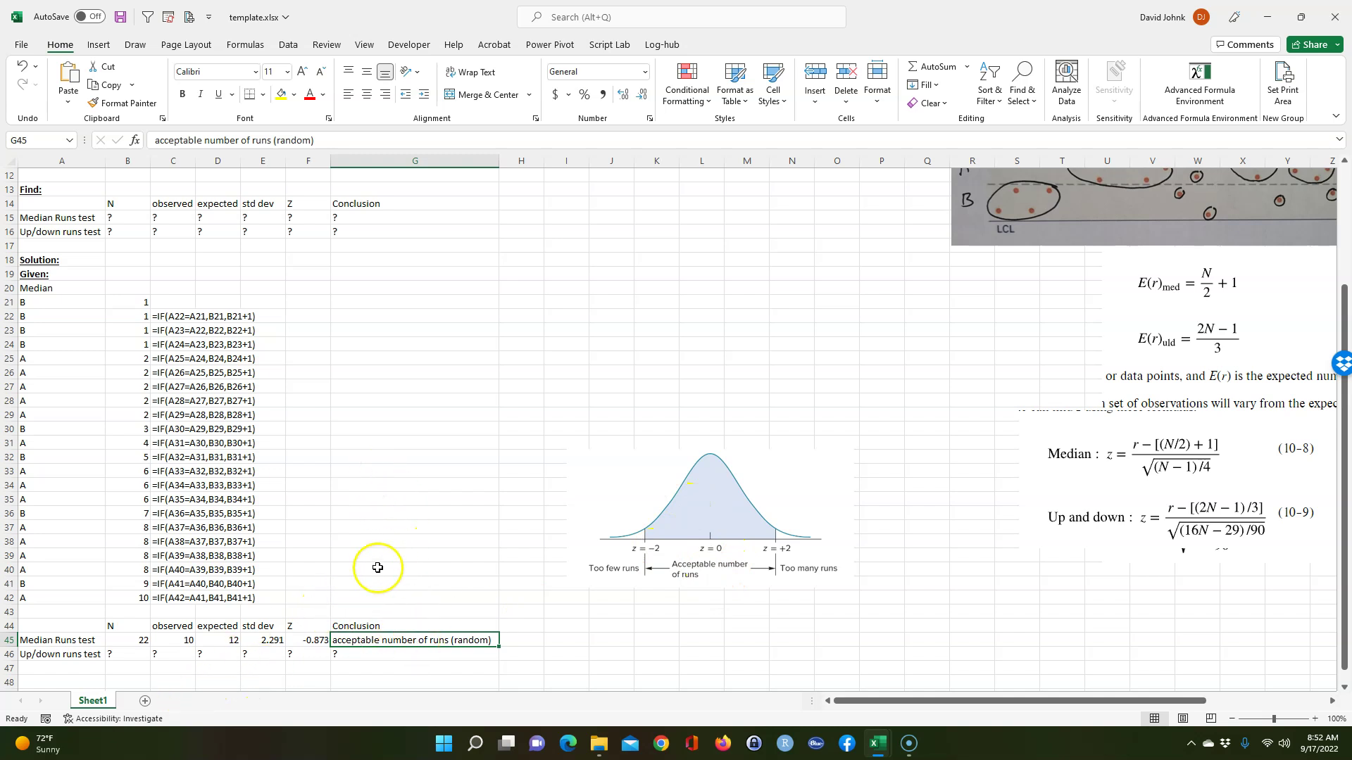
Step: Paste the copied picture of the hand-marked up/down runs and place it around columns H to T above the normal curve
scroll(389, 560, up, 1)
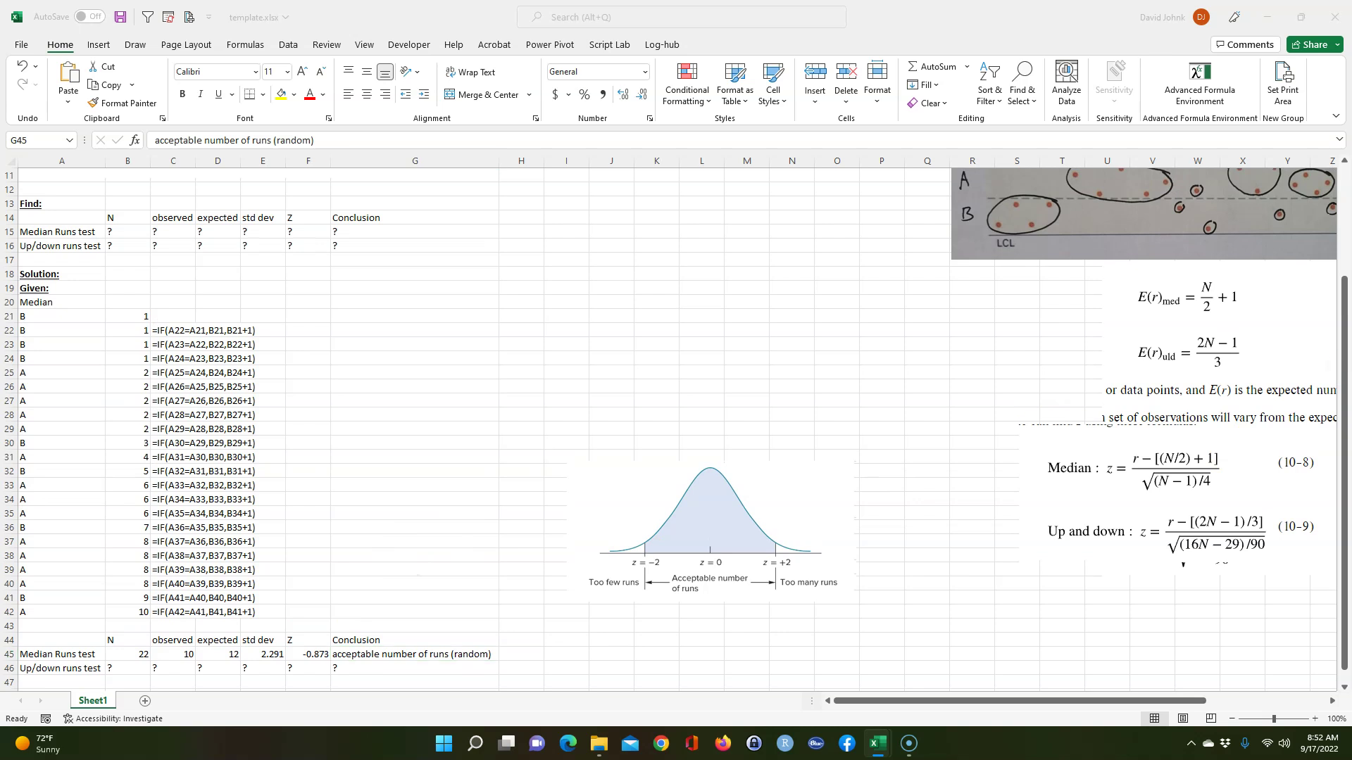
click(361, 326)
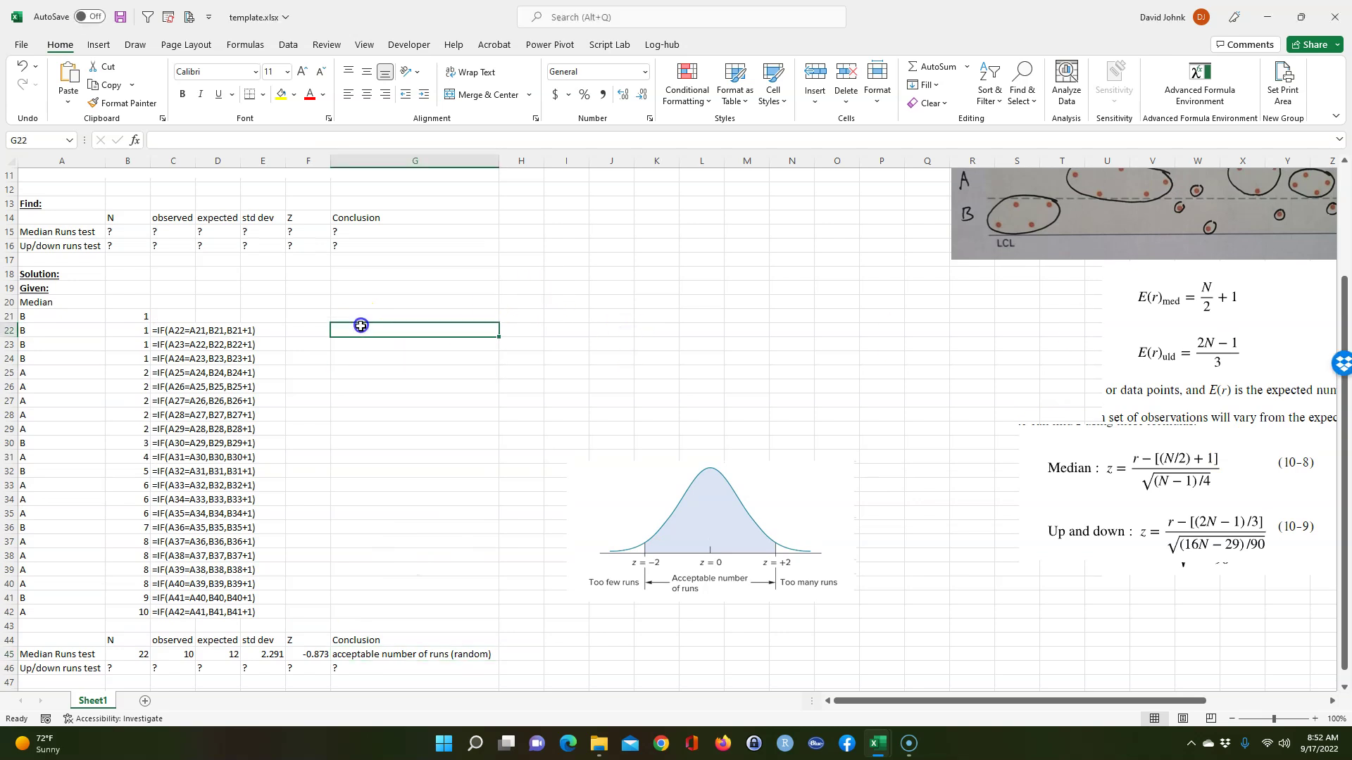
key(ctrl+v)
drag(323, 429, 372, 368)
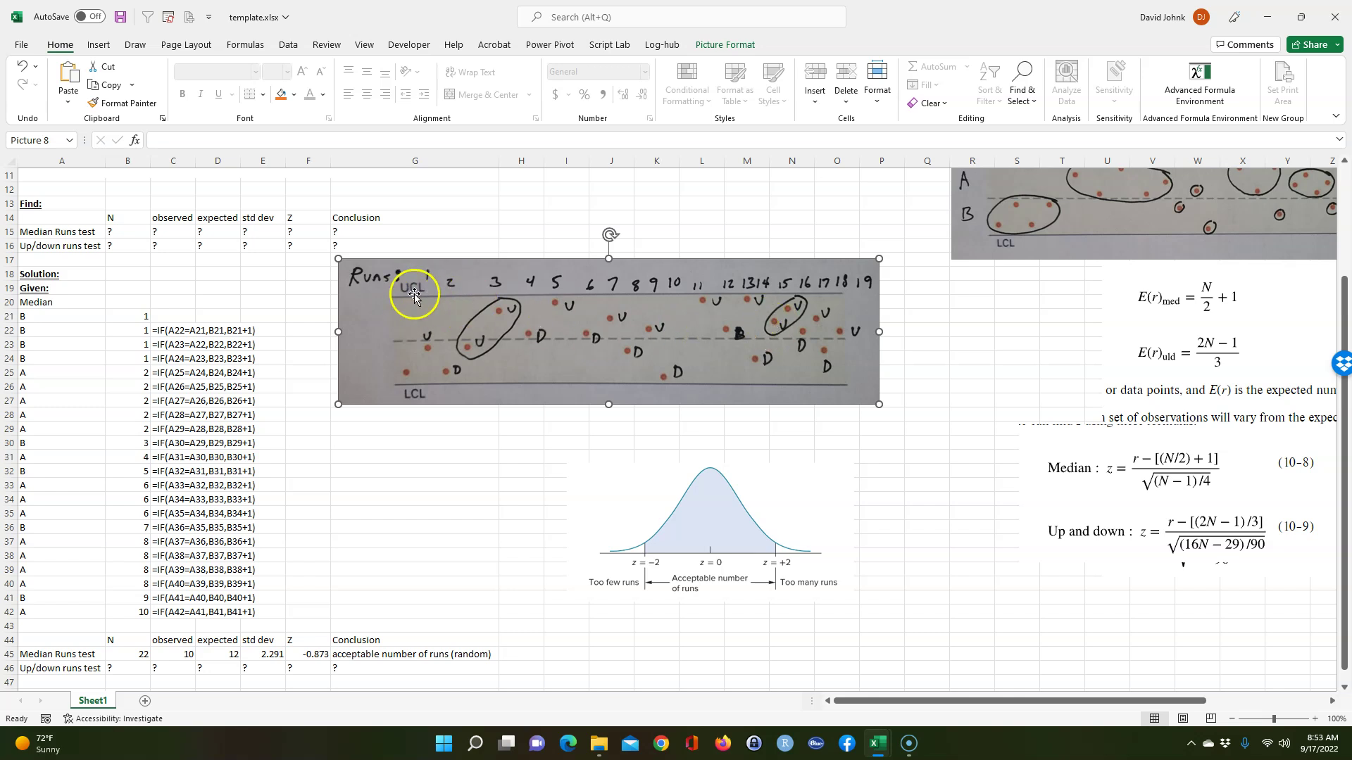
drag(559, 383, 748, 359)
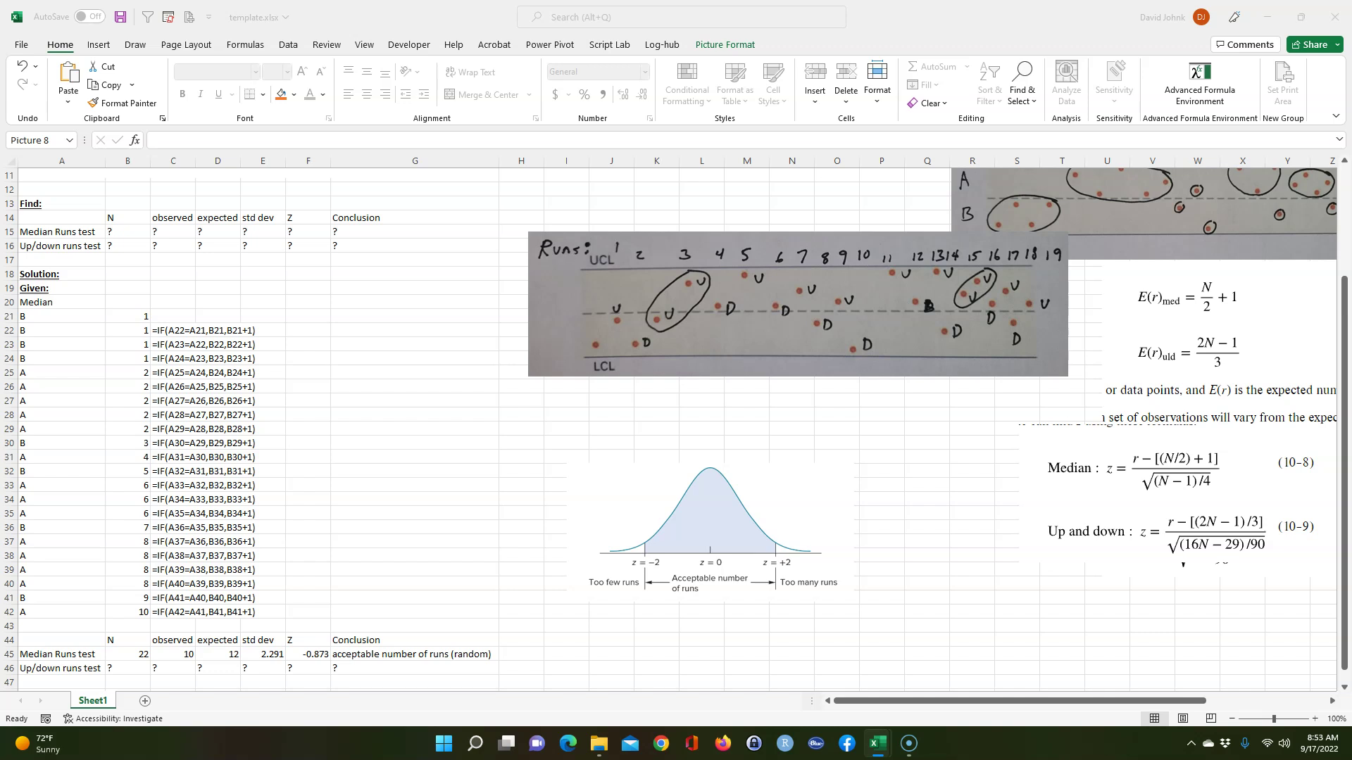
Step: Paste the copied Up/down list of U and D values into F20:F42 and move the up/down runs picture over to column R onward
click(311, 305)
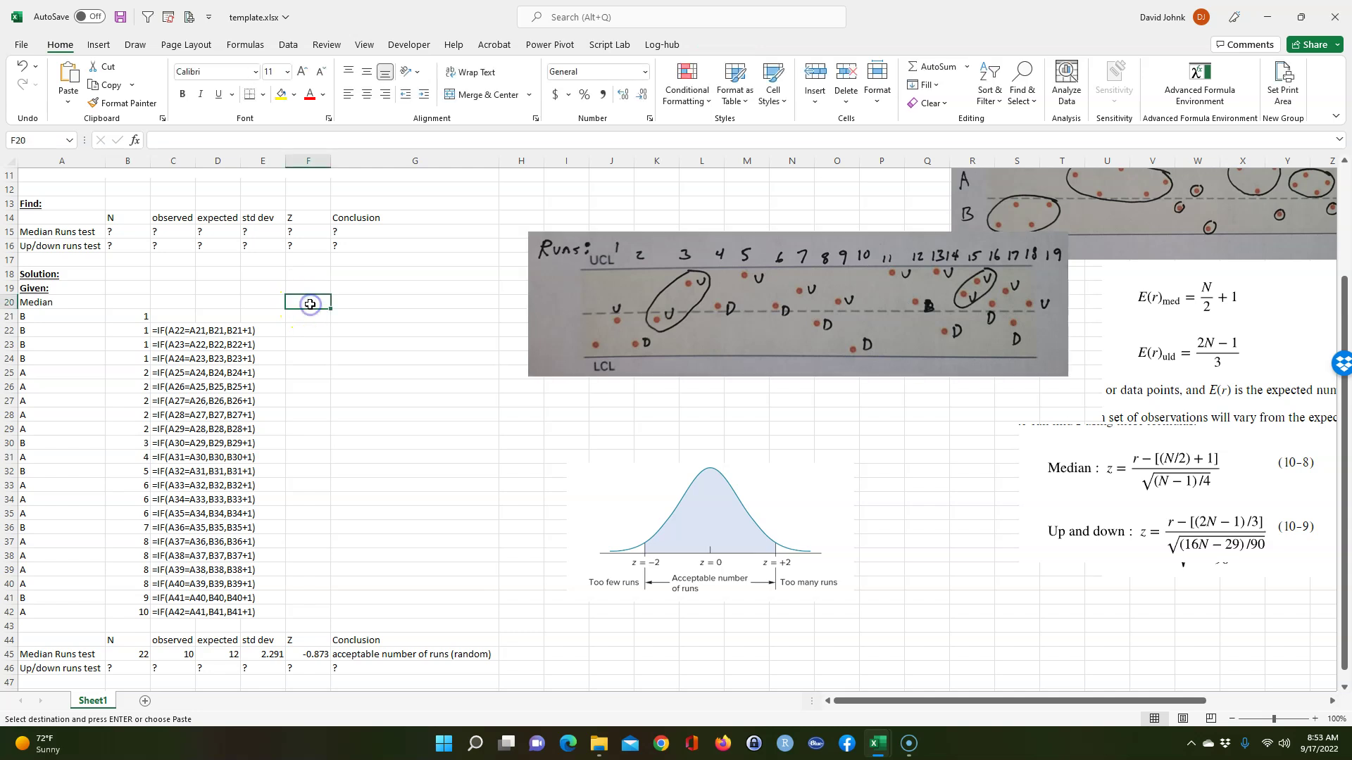
key(ctrl+v)
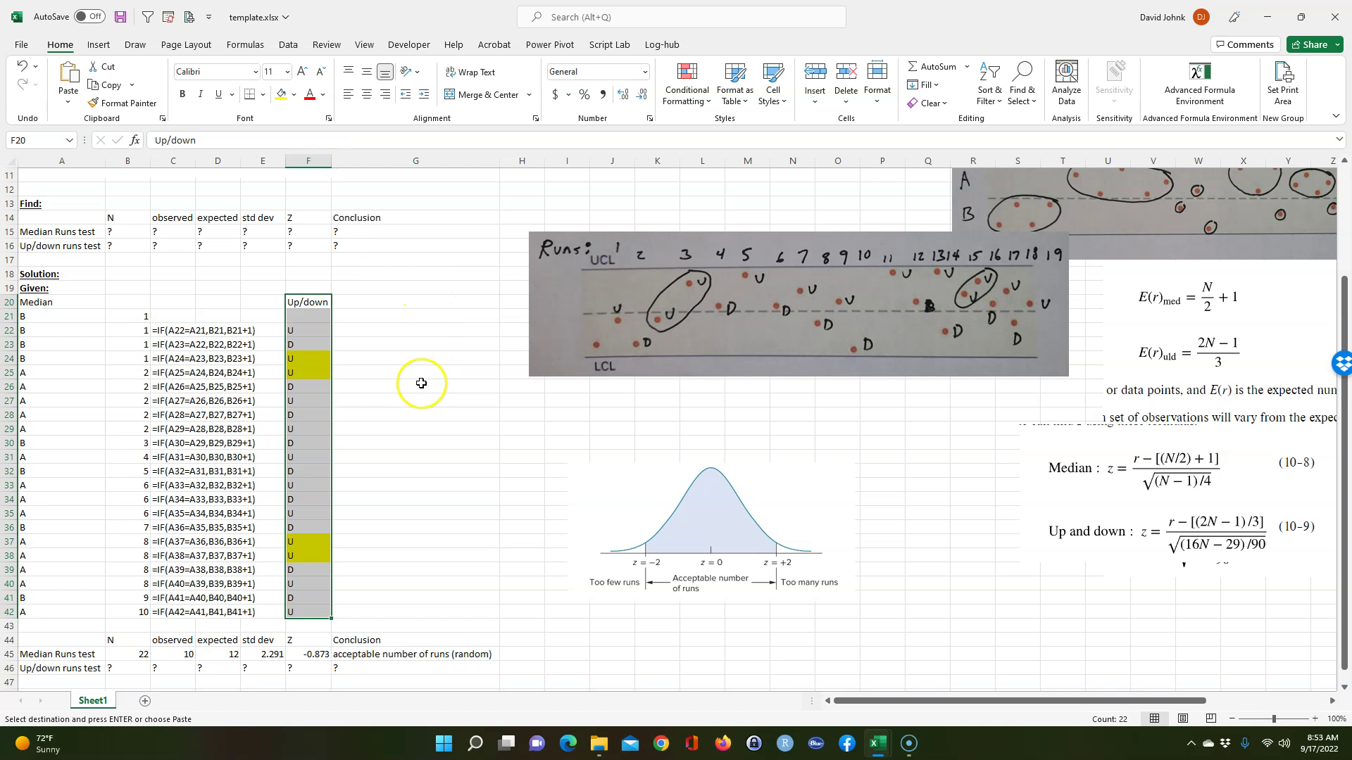
drag(314, 356, 314, 378)
key(ctrl+c)
drag(307, 540, 305, 556)
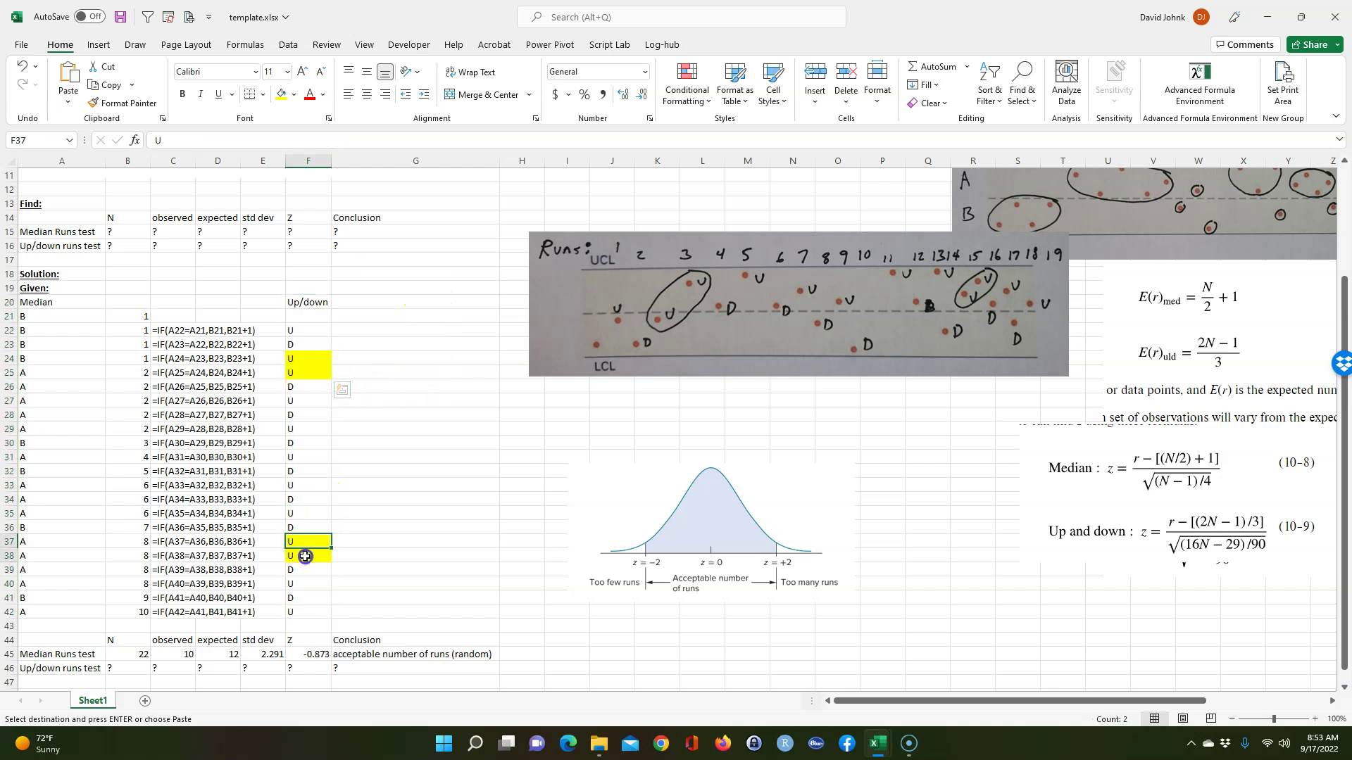
key(ctrl+v)
drag(564, 302, 979, 252)
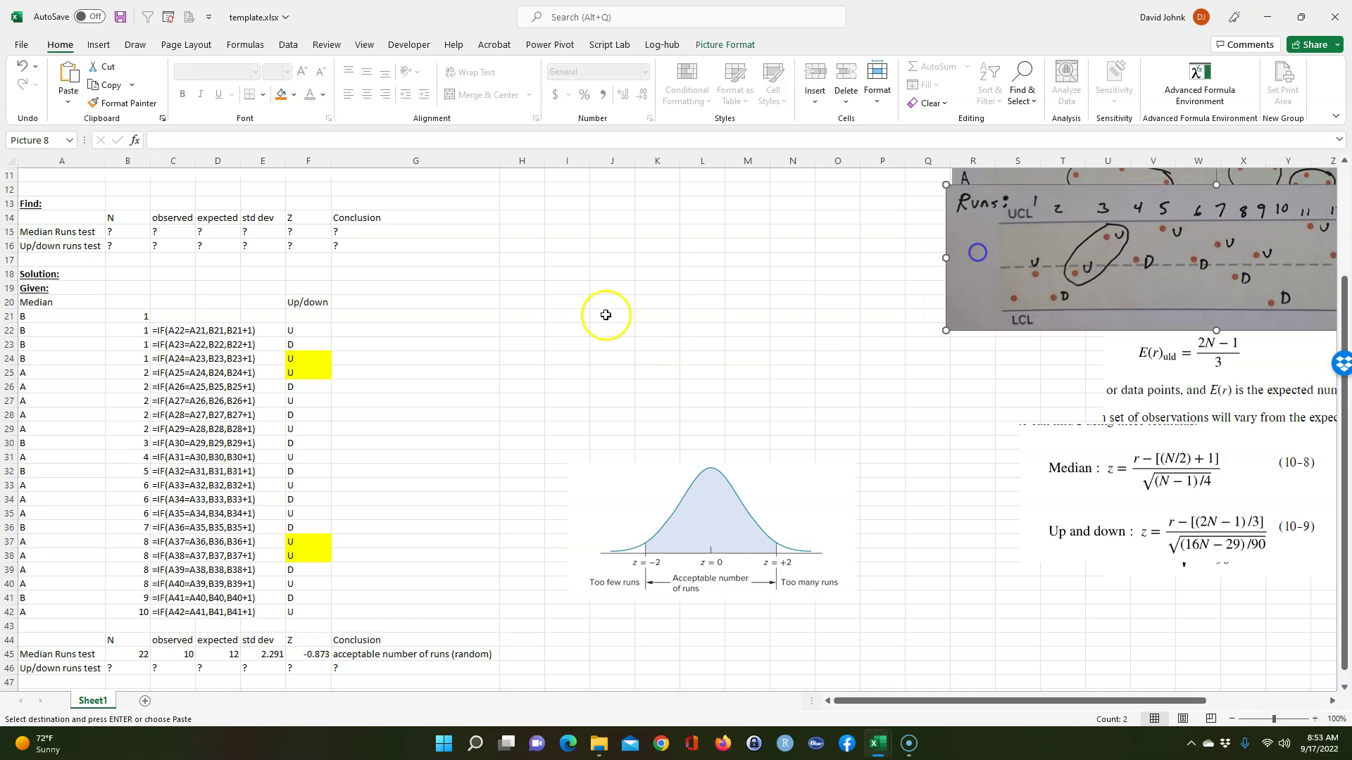
Step: Enter 1 in G23 as the starting run number for the Up/down list
click(362, 375)
click(375, 348)
text(1)
key(Return)
click(181, 331)
click(145, 330)
double_click(144, 331)
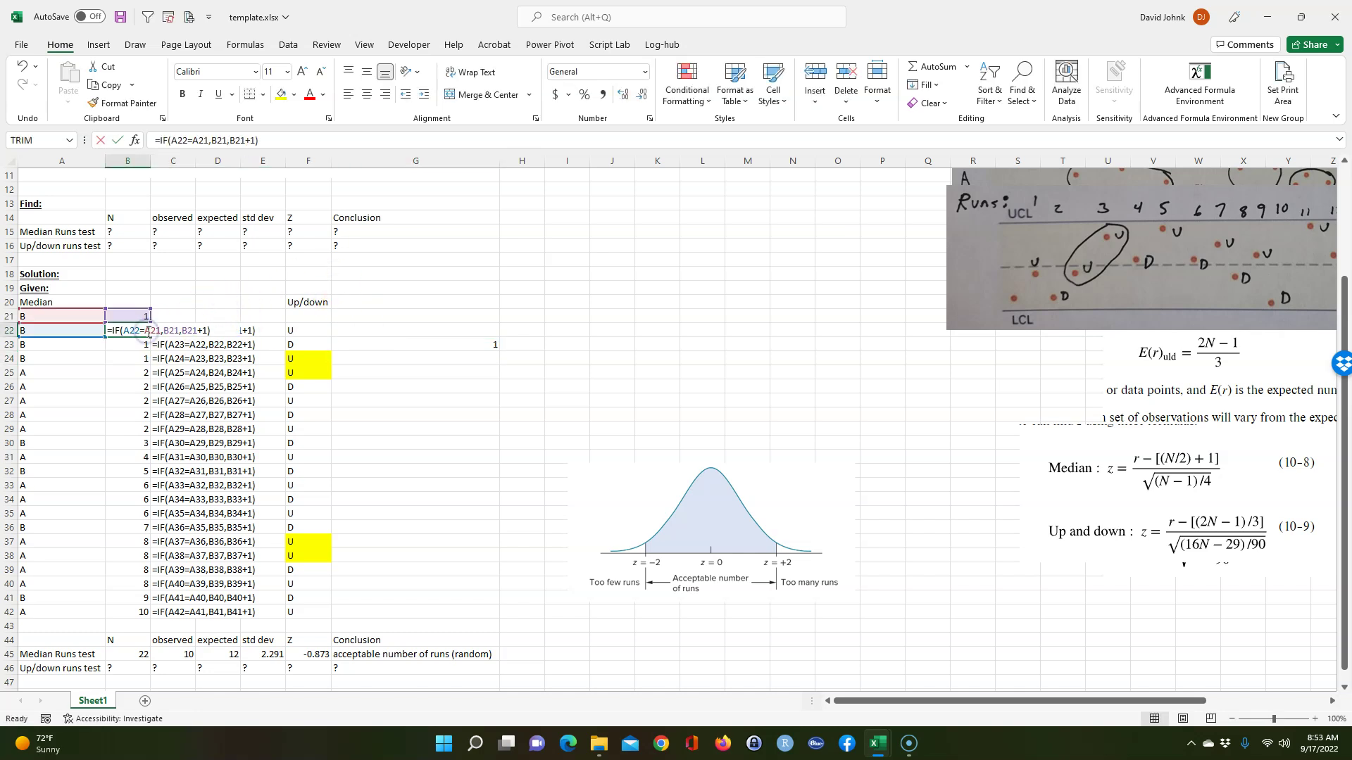
click(136, 395)
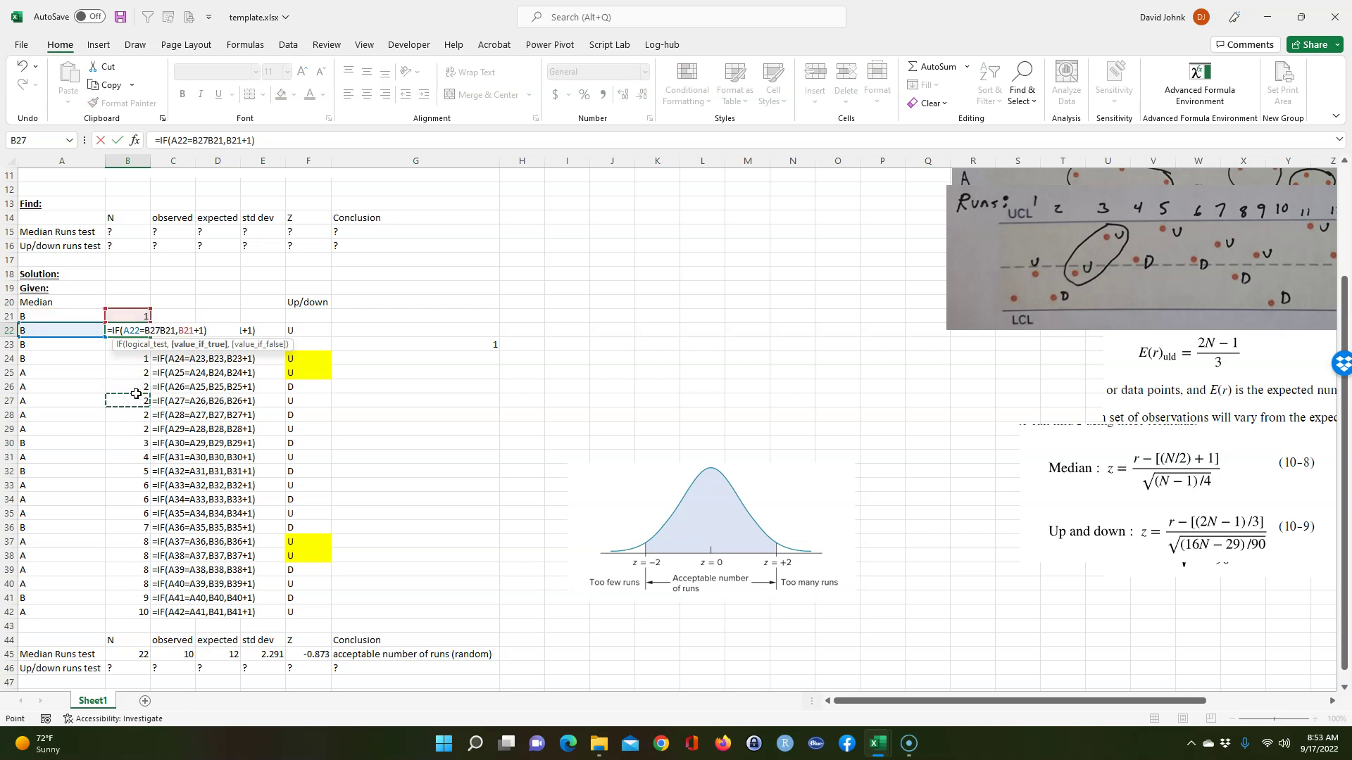
key(Escape)
Step: Copy the run-counting formula and its formula text from B22:C22 to G24:H24 and check the references in G24
drag(137, 331, 156, 331)
right_click(156, 331)
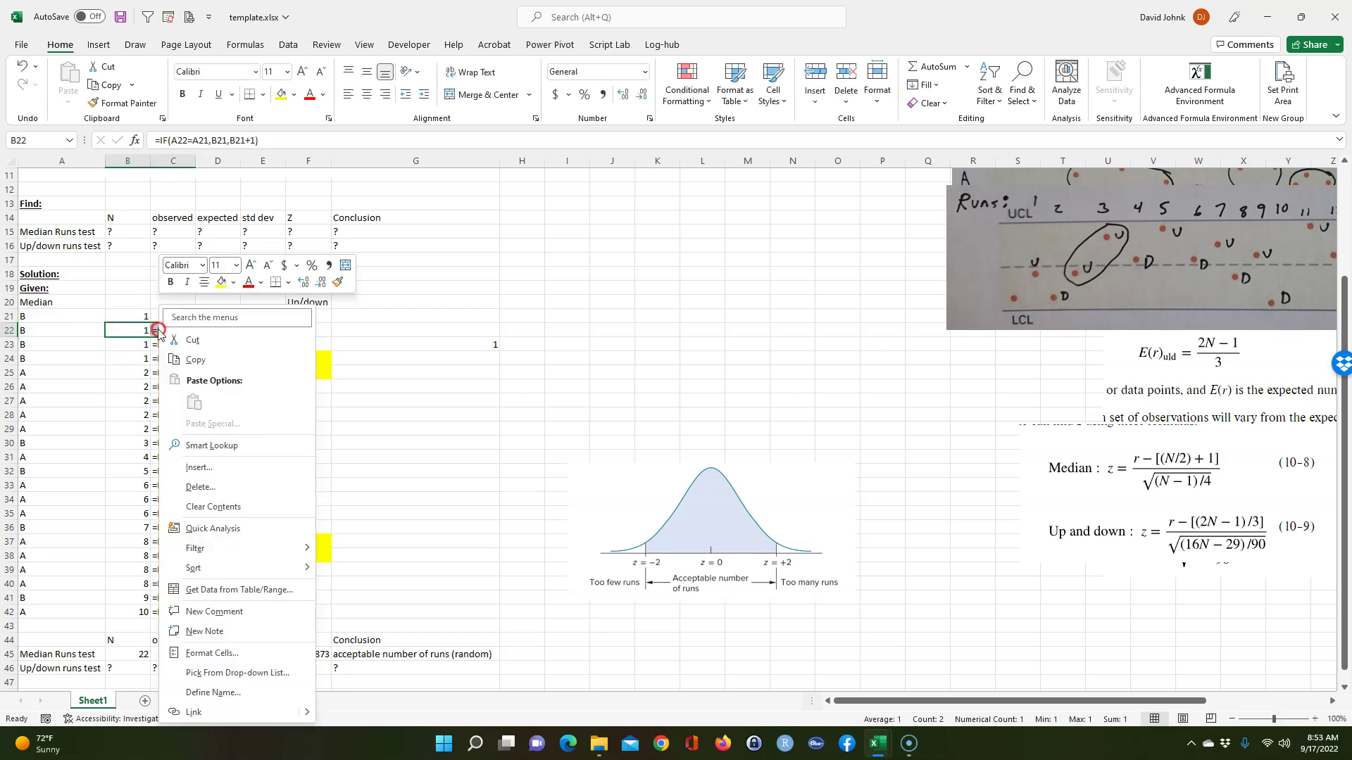
click(195, 360)
click(399, 362)
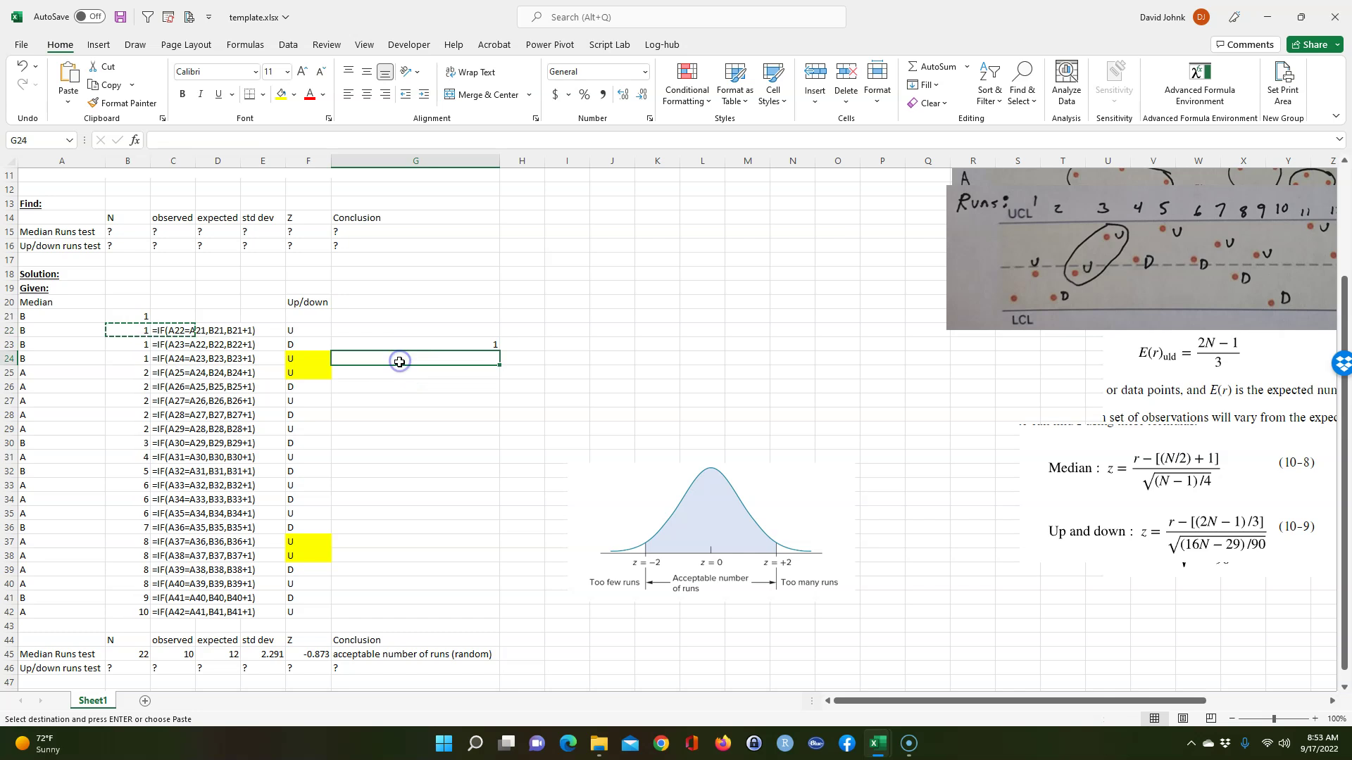
key(ctrl+v)
click(405, 431)
double_click(448, 360)
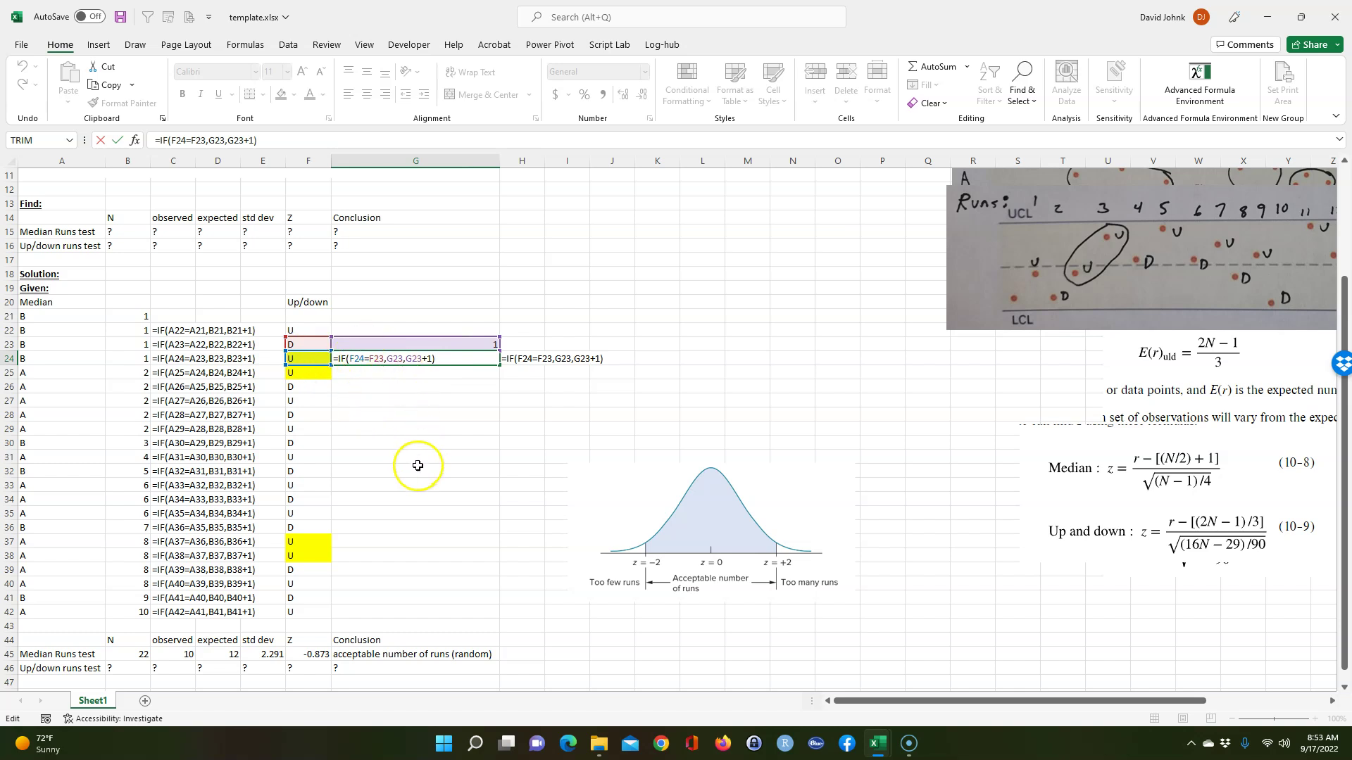
key(Return)
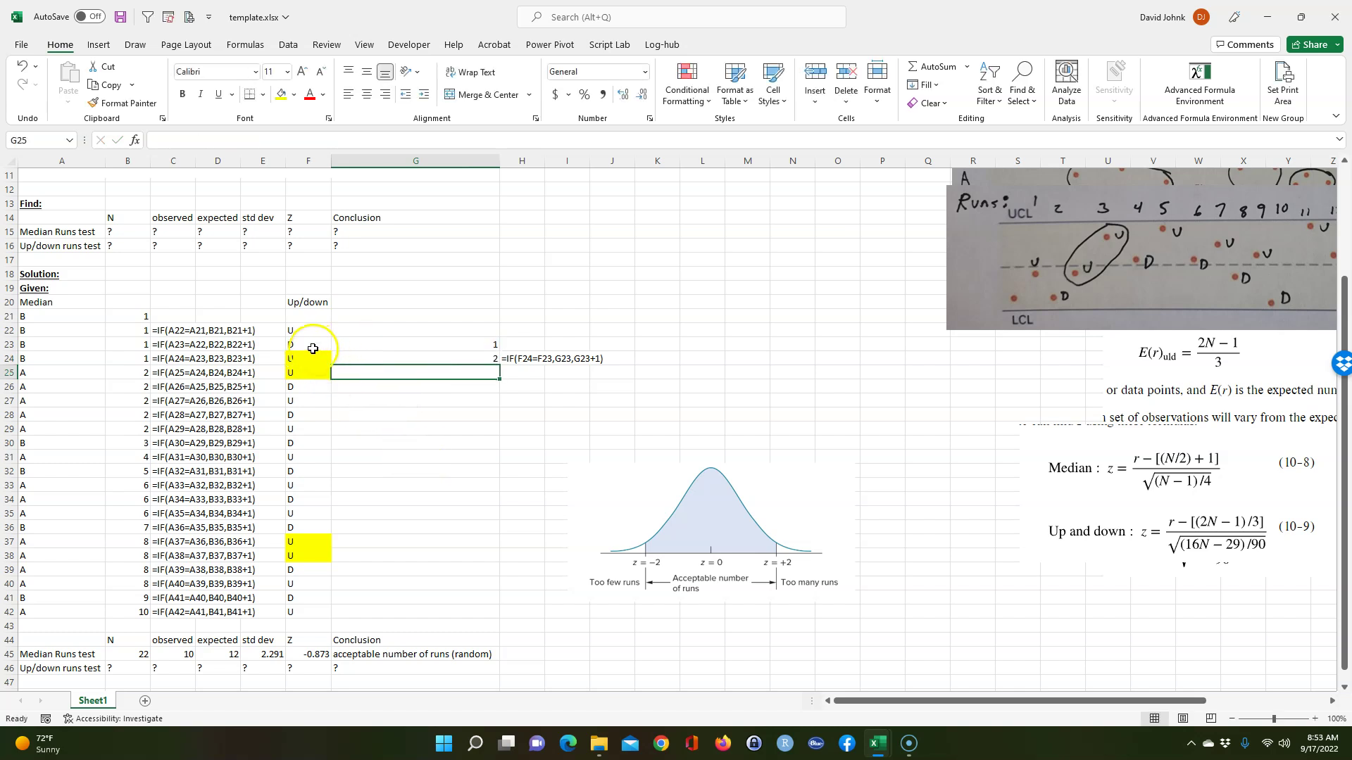
Step: Fill the run-counting formula in G24 down to G42
click(480, 353)
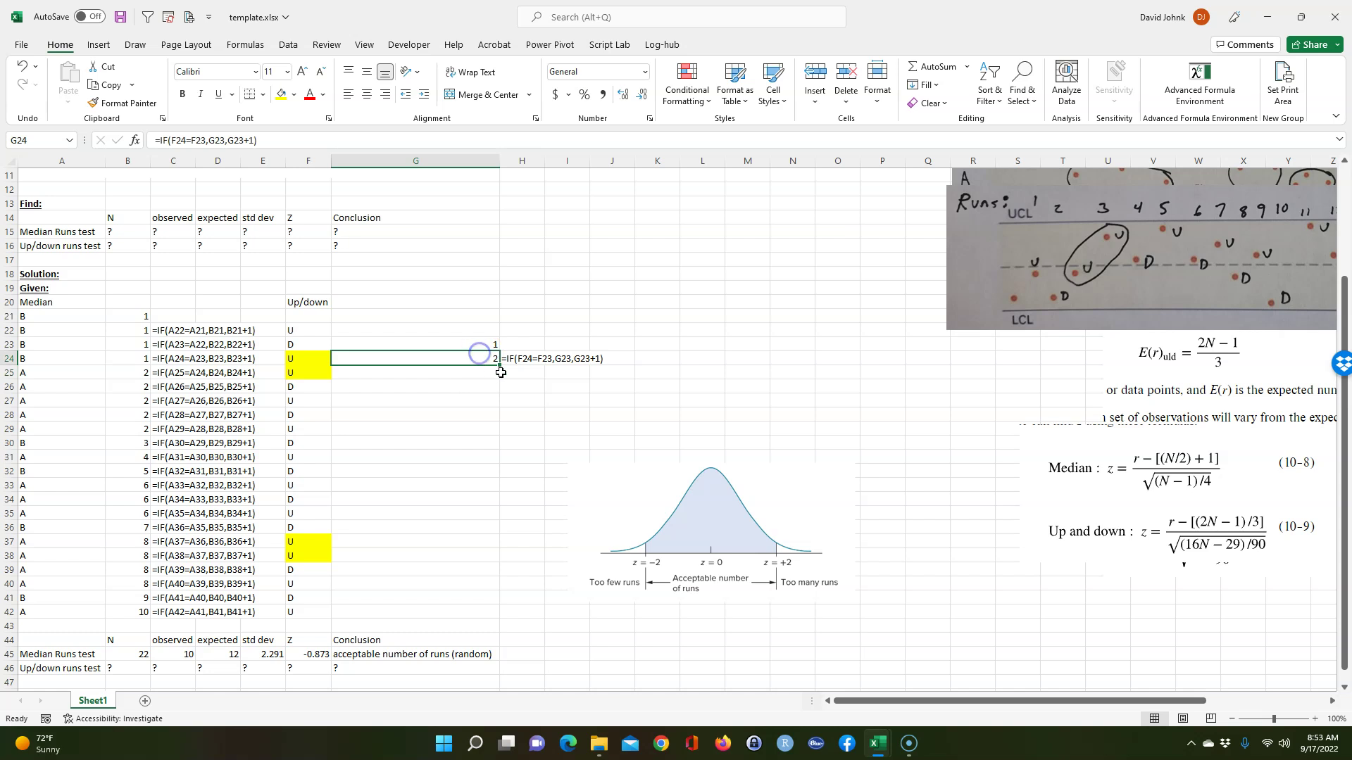
double_click(499, 365)
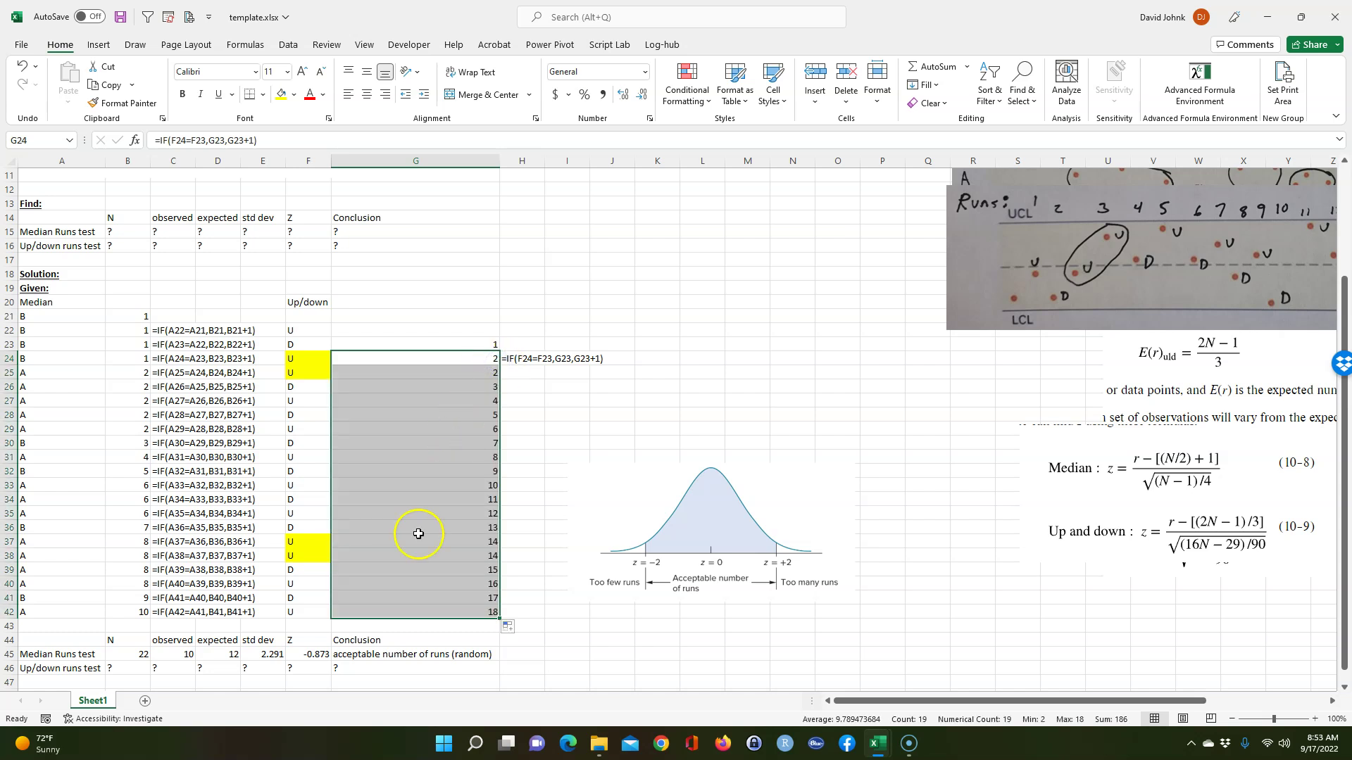
click(438, 617)
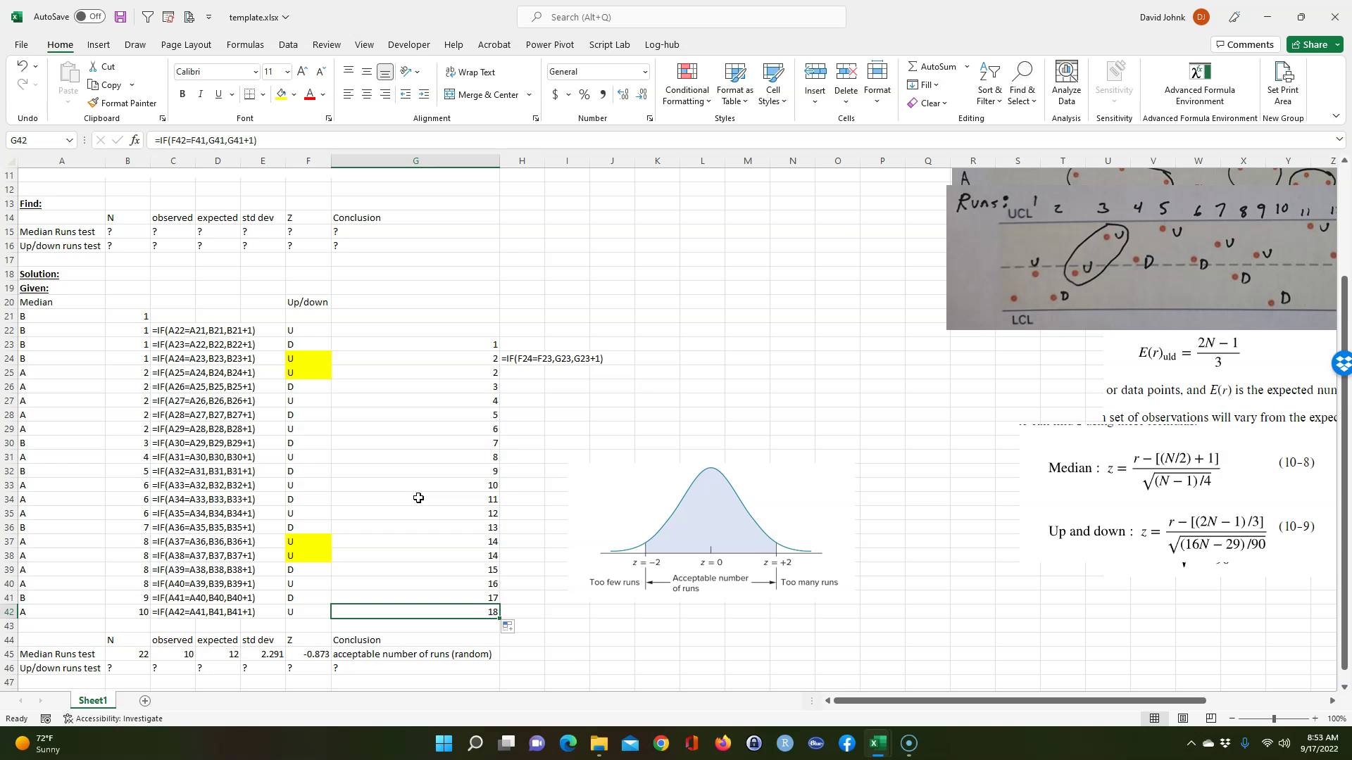
Step: Enter 1 in G22 as the first run number and extend the run-counting formula and its formula text up to row 23
click(467, 348)
click(478, 333)
text(1)
key(Return)
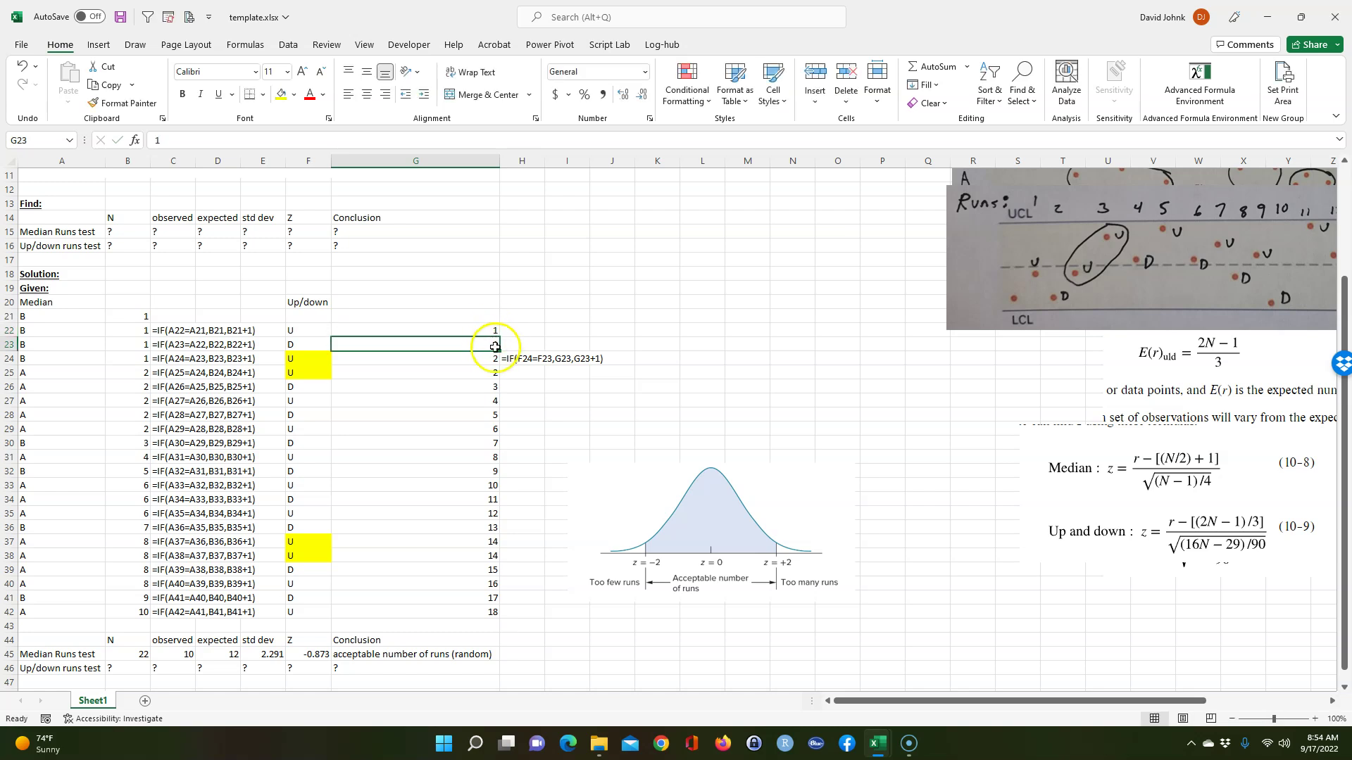
click(485, 358)
drag(499, 367, 542, 345)
Step: Fill the formula text in H24 down to H42
click(517, 359)
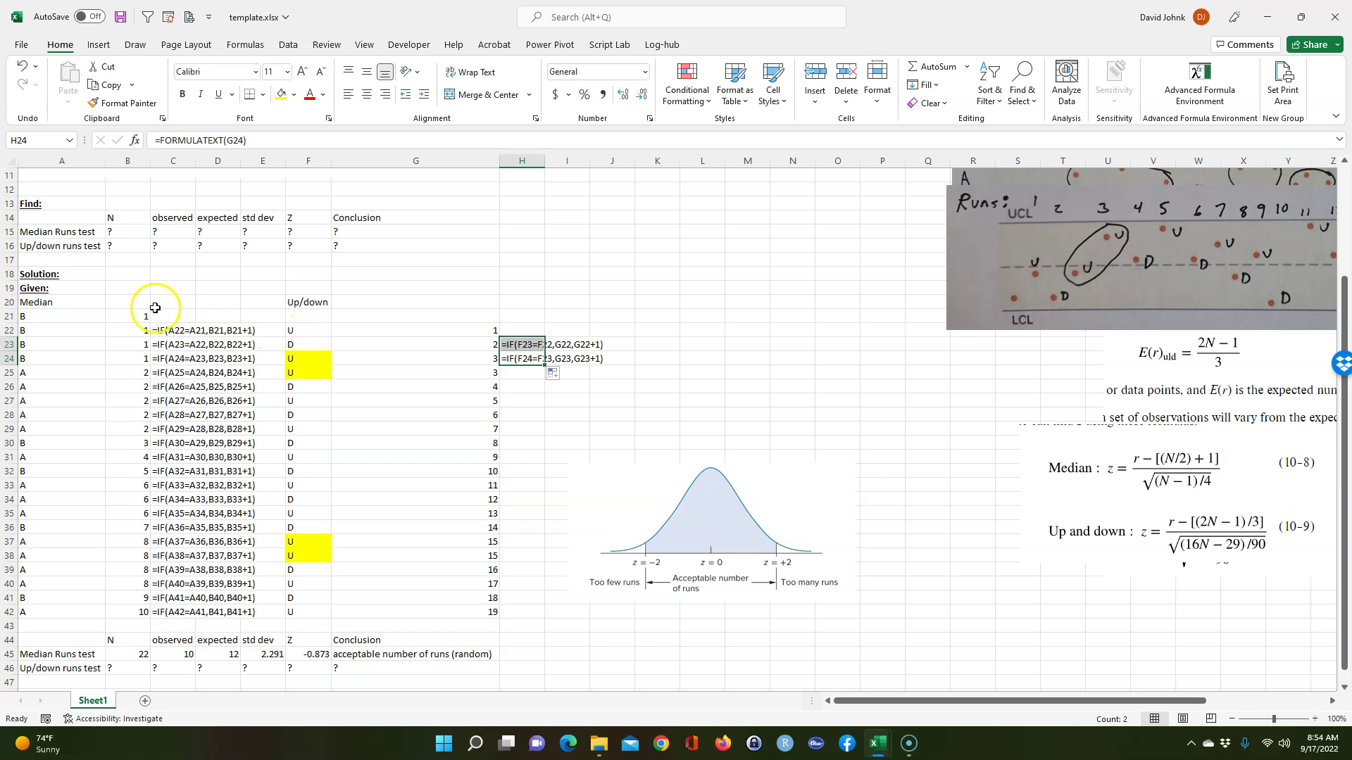
click(520, 359)
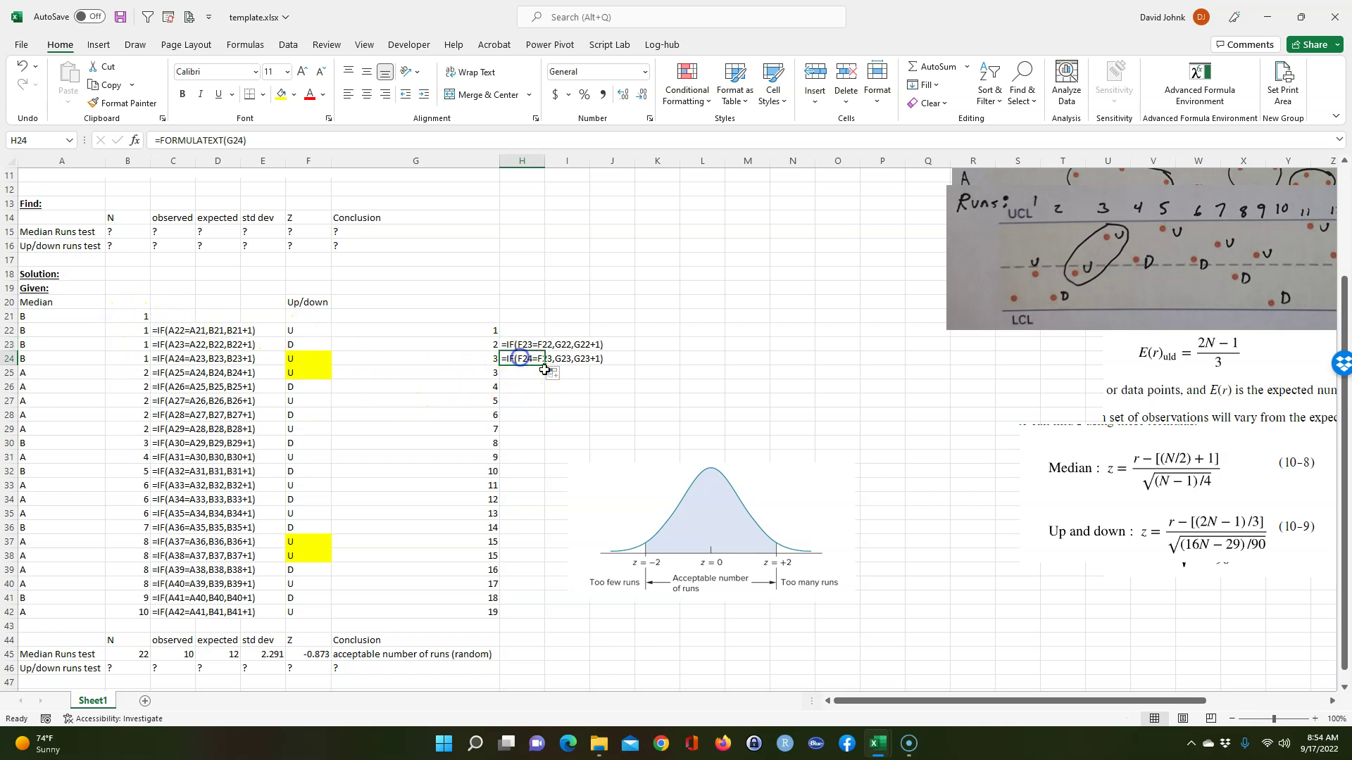
double_click(546, 367)
Step: Move the normal-curve picture to columns L to R and the expected-runs formula picture to columns K to R
drag(625, 474, 761, 384)
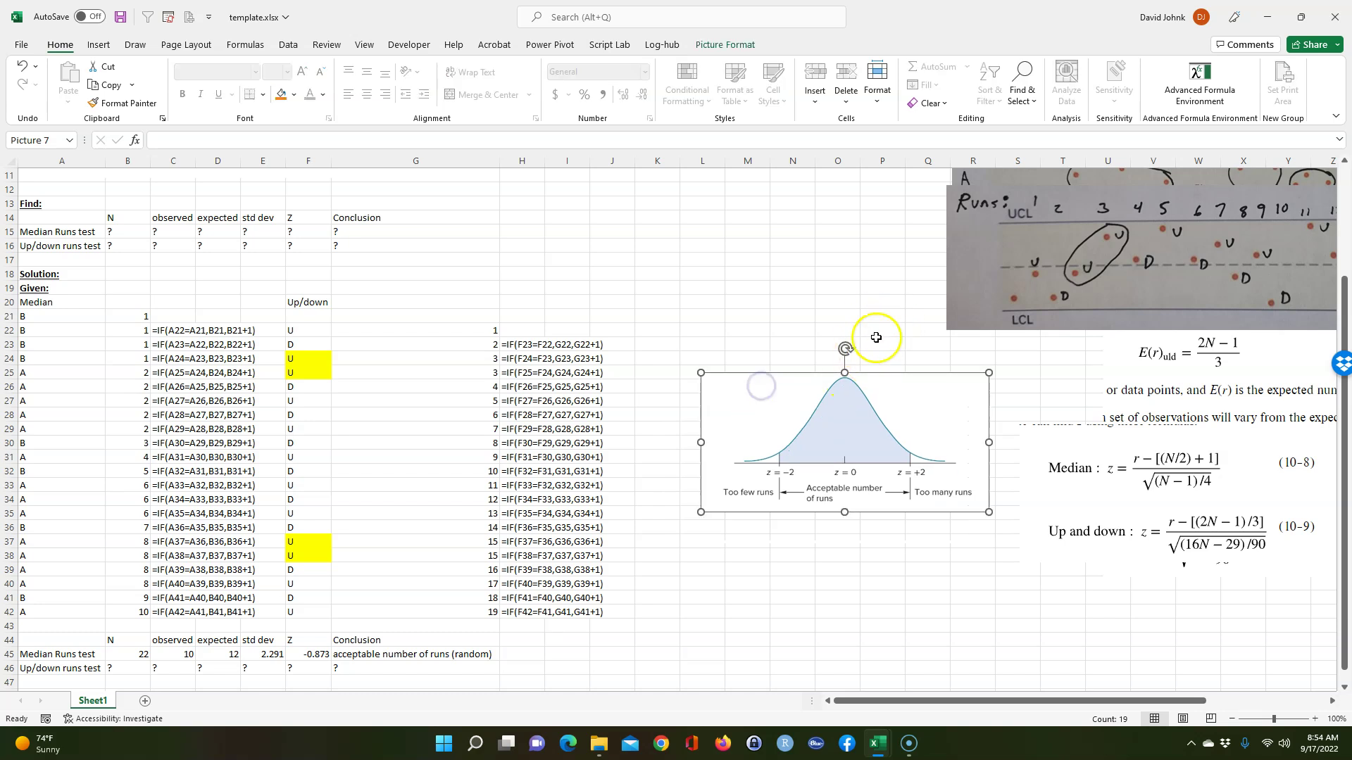
drag(1111, 368, 666, 310)
Step: Enter the observed number of up/down runs in C46 by linking it to the last run number in G42
scroll(352, 549, down, 1)
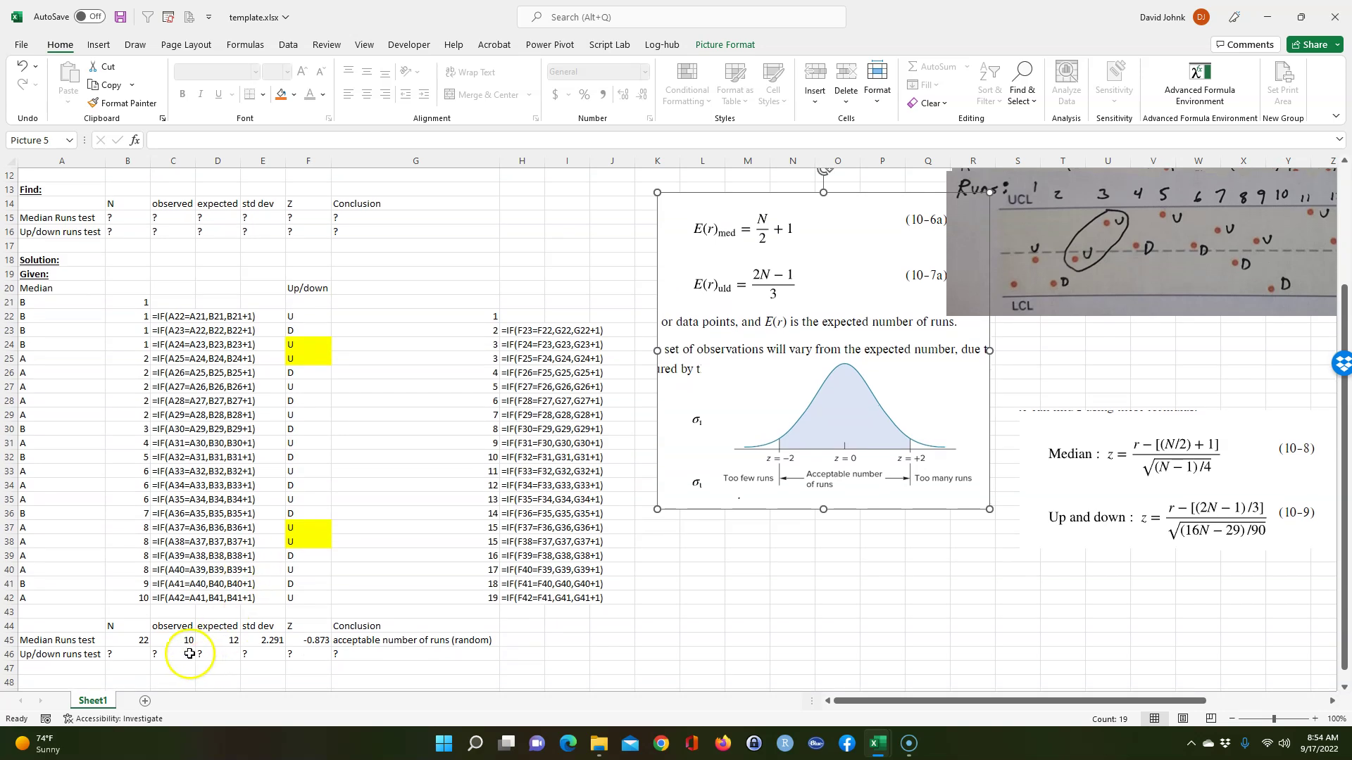
click(180, 655)
text(=)
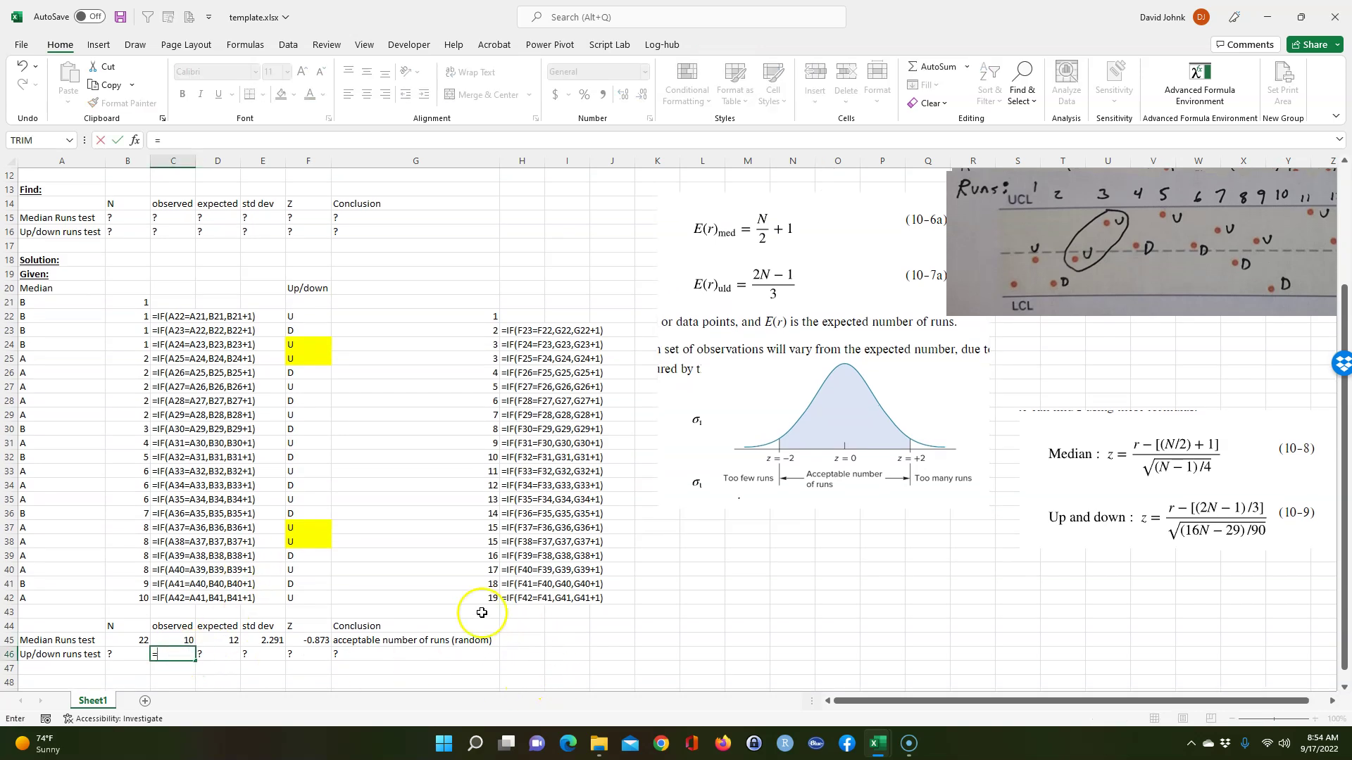
click(479, 600)
key(Return)
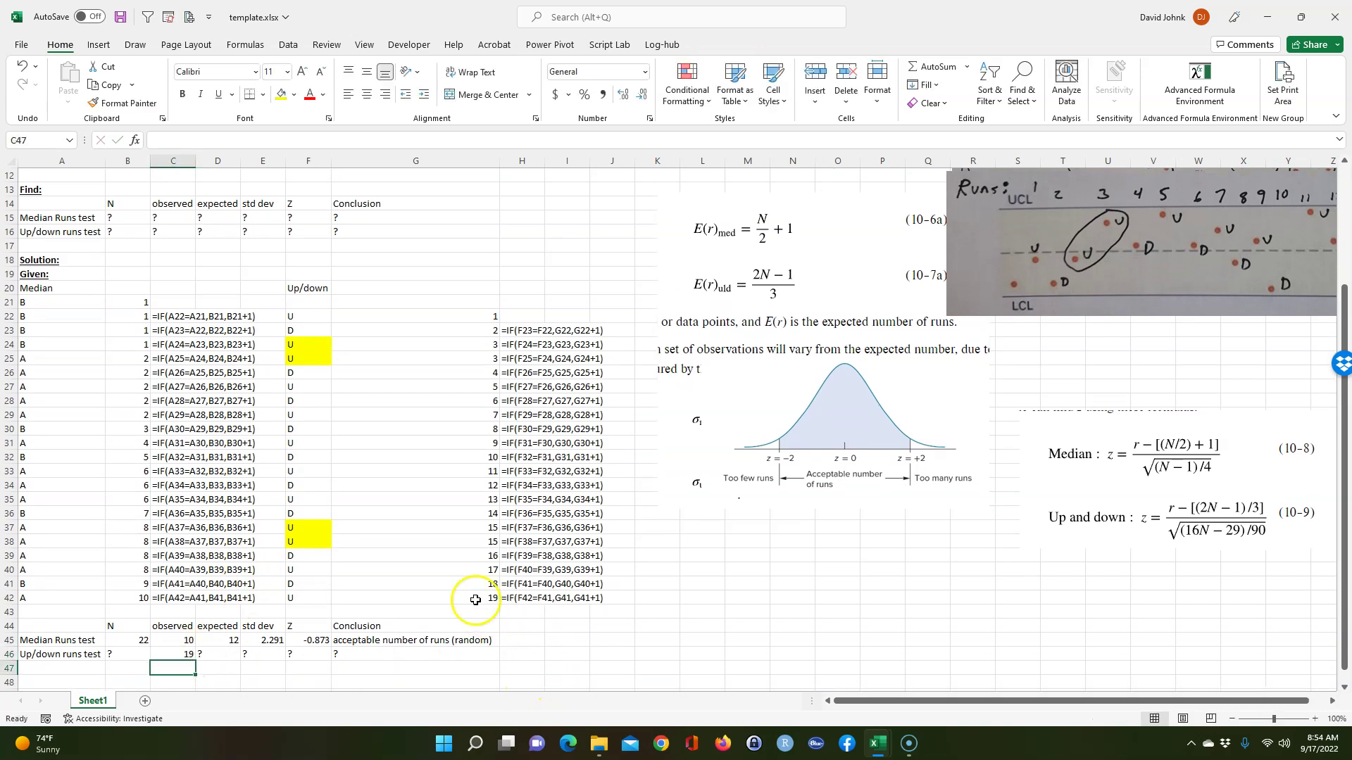
Step: Enter N for the up/down runs test in B46 with =COUNTIF(F22:F42,"*")+1
click(128, 654)
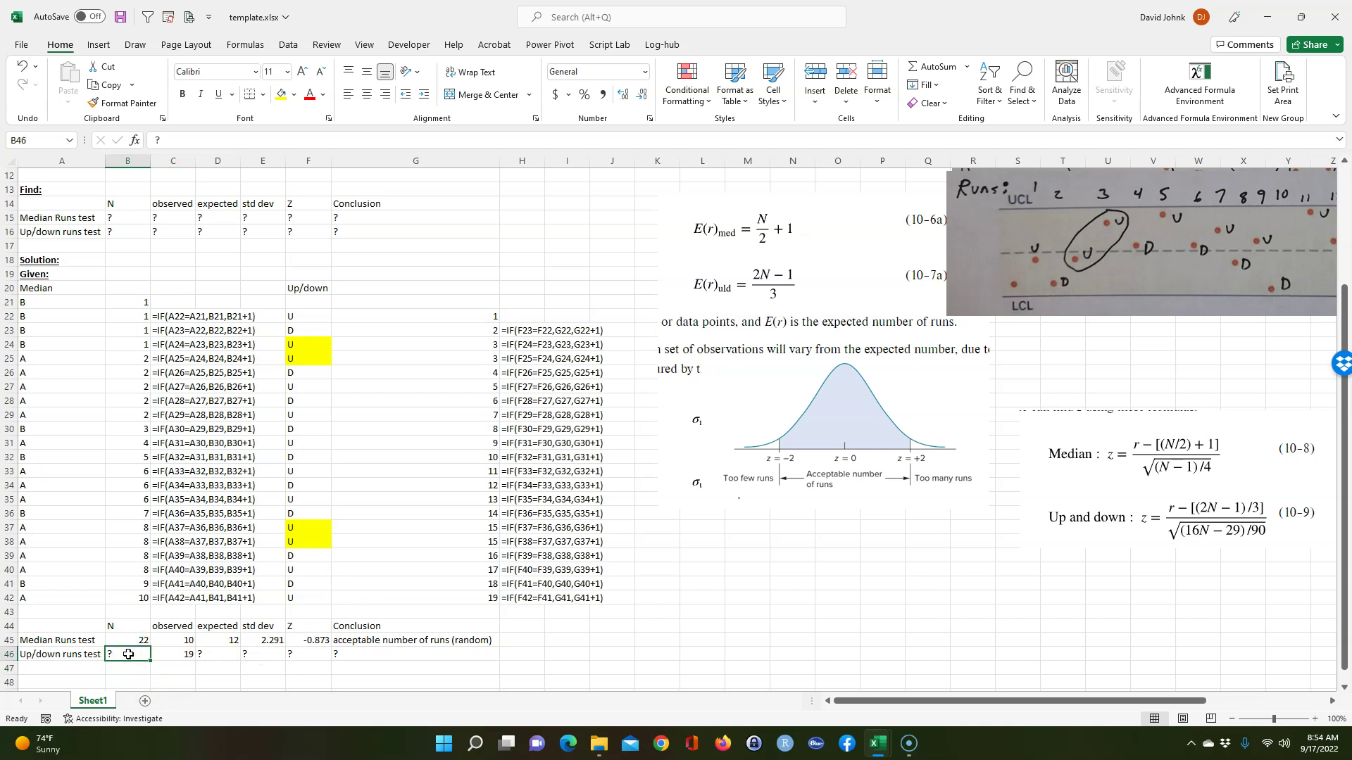
text(=c)
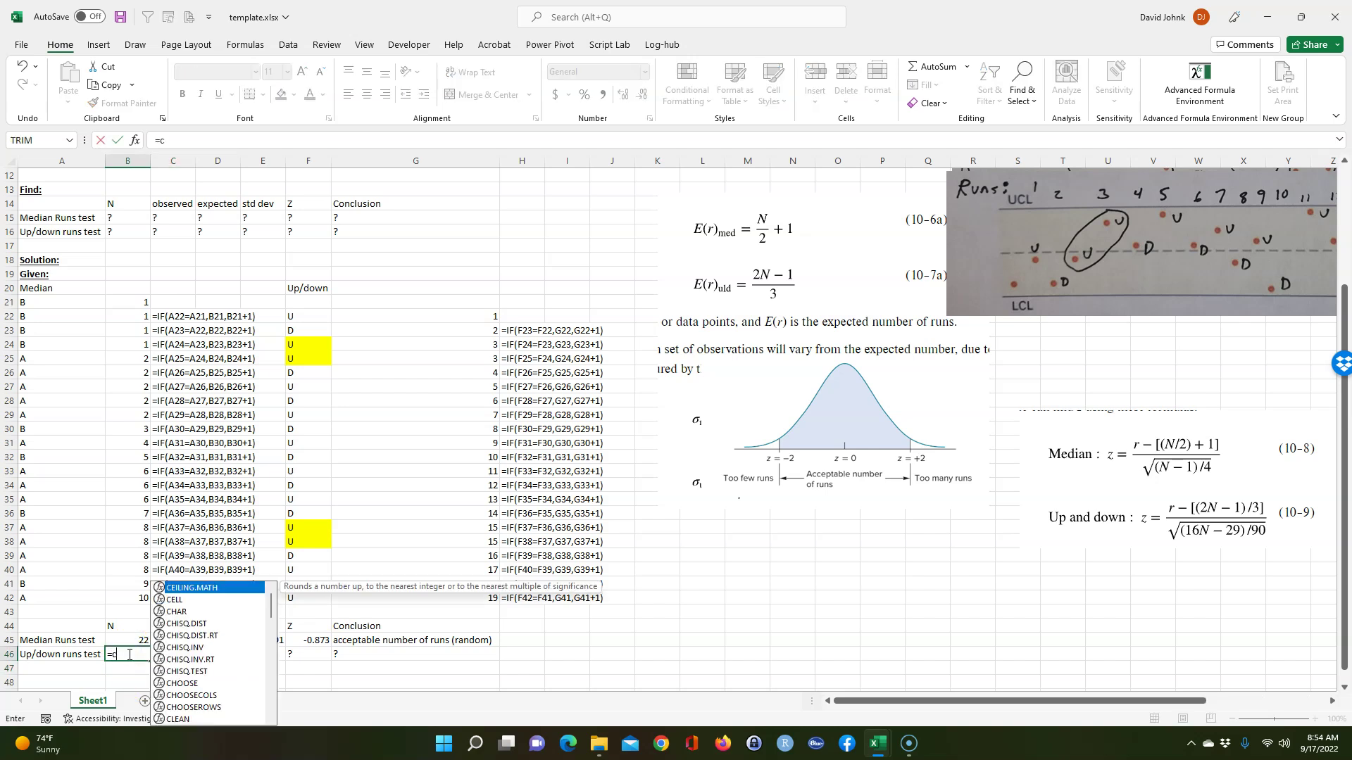
text(ountif()
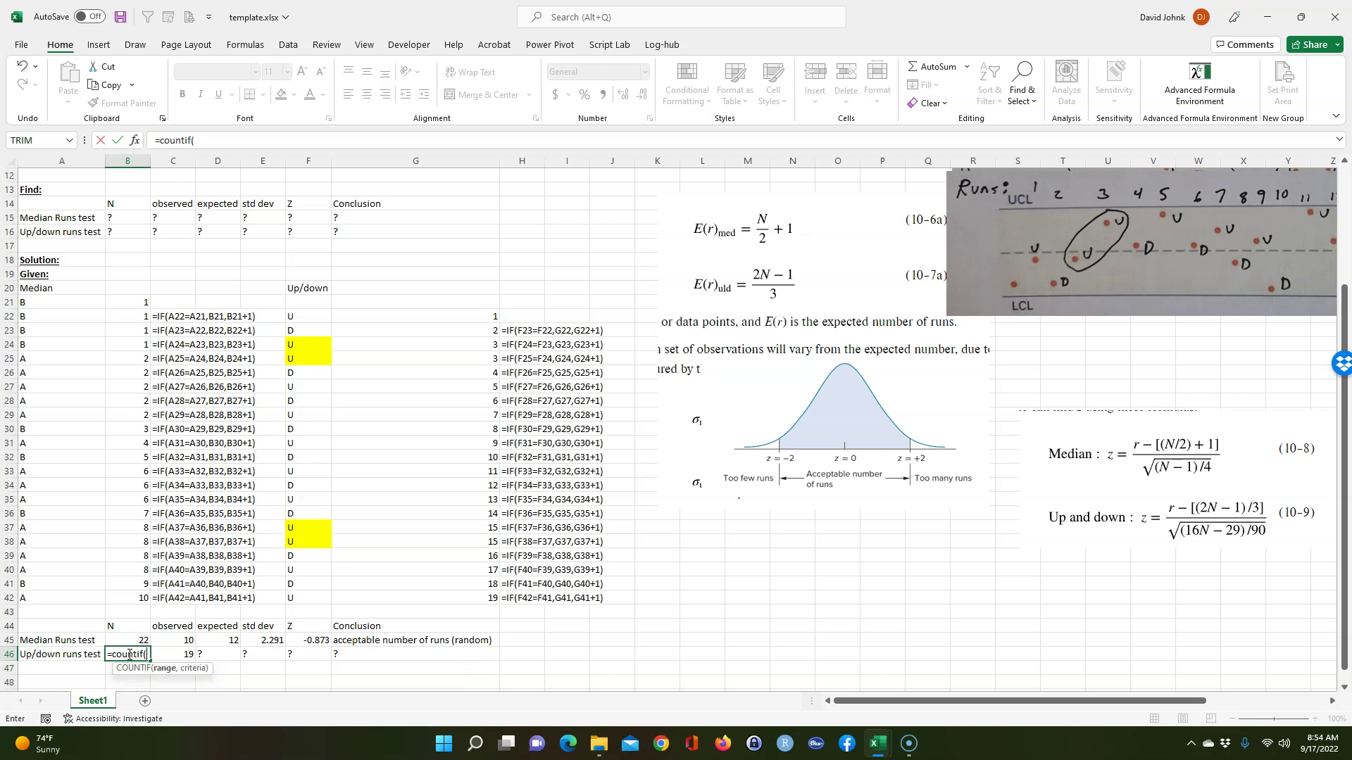
drag(298, 320, 320, 598)
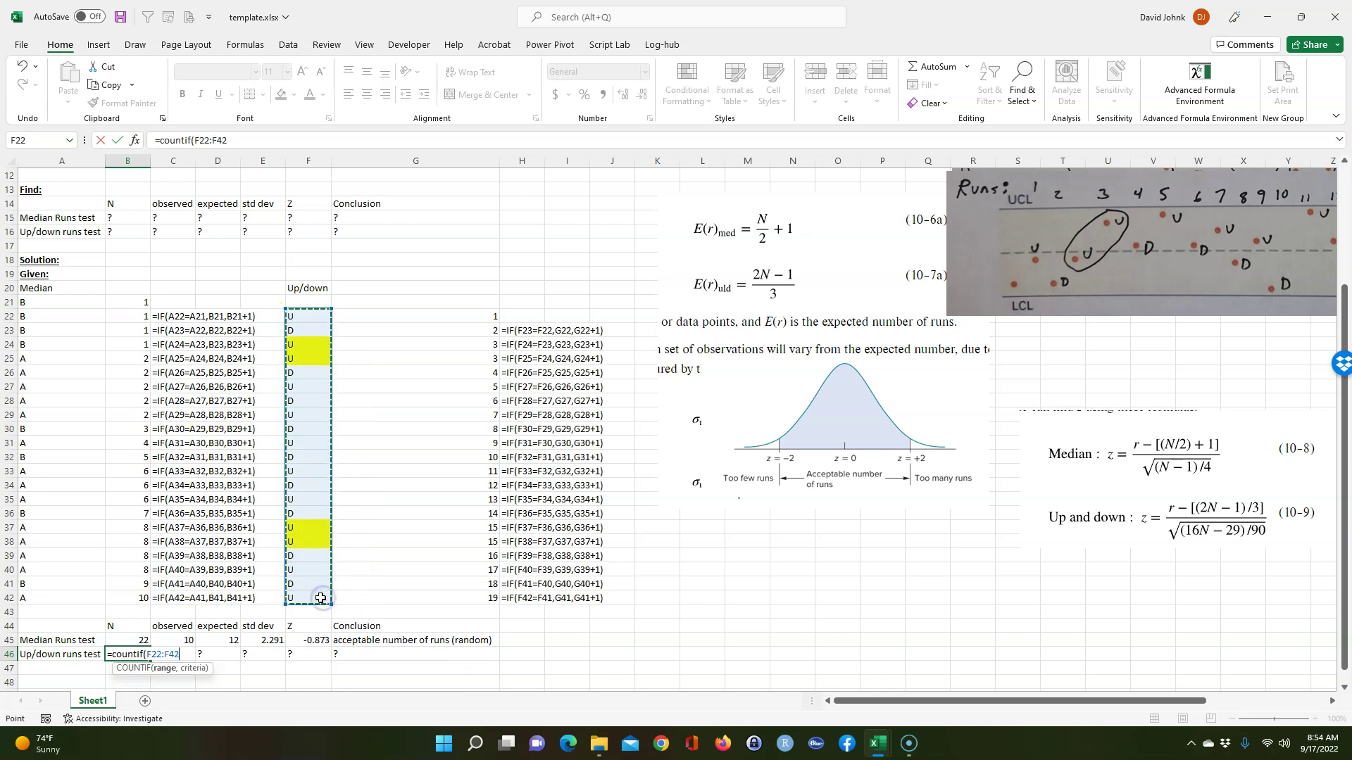
text(,"*)
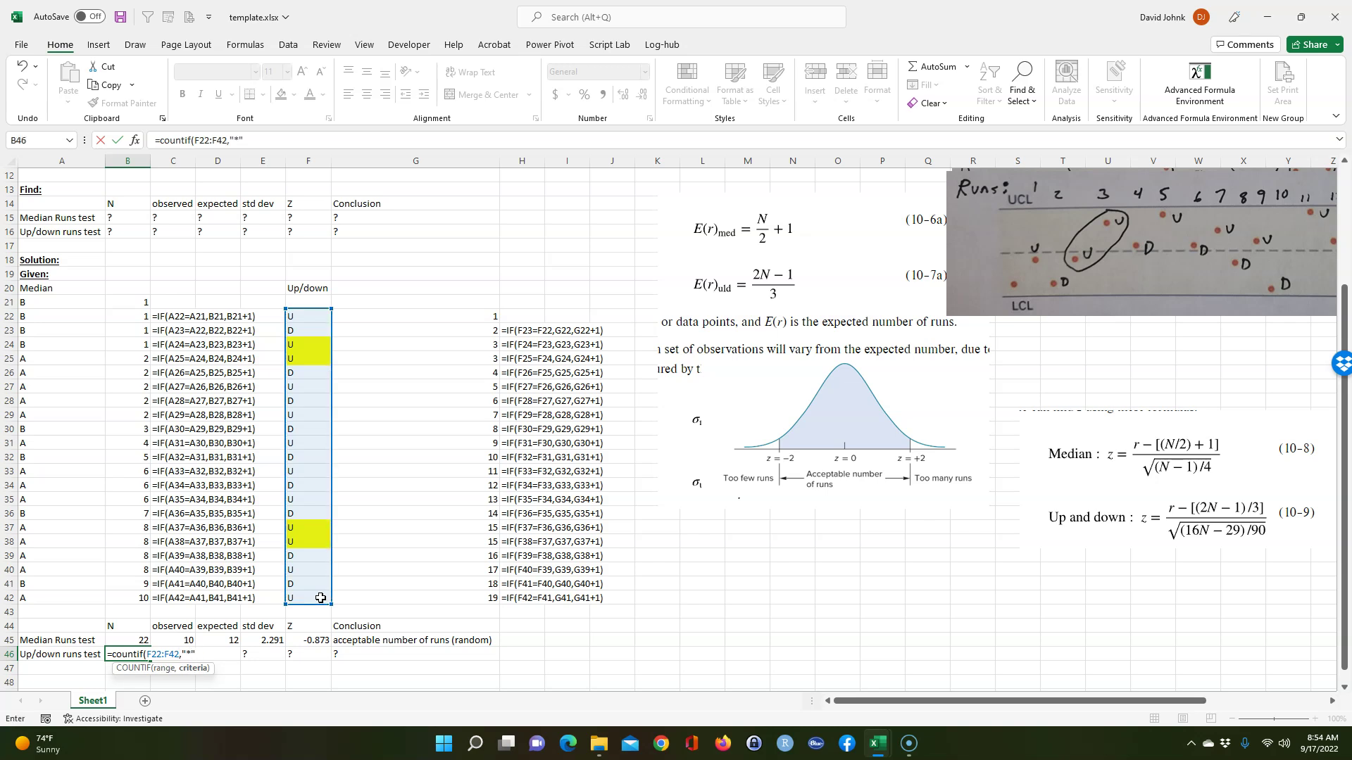
text())
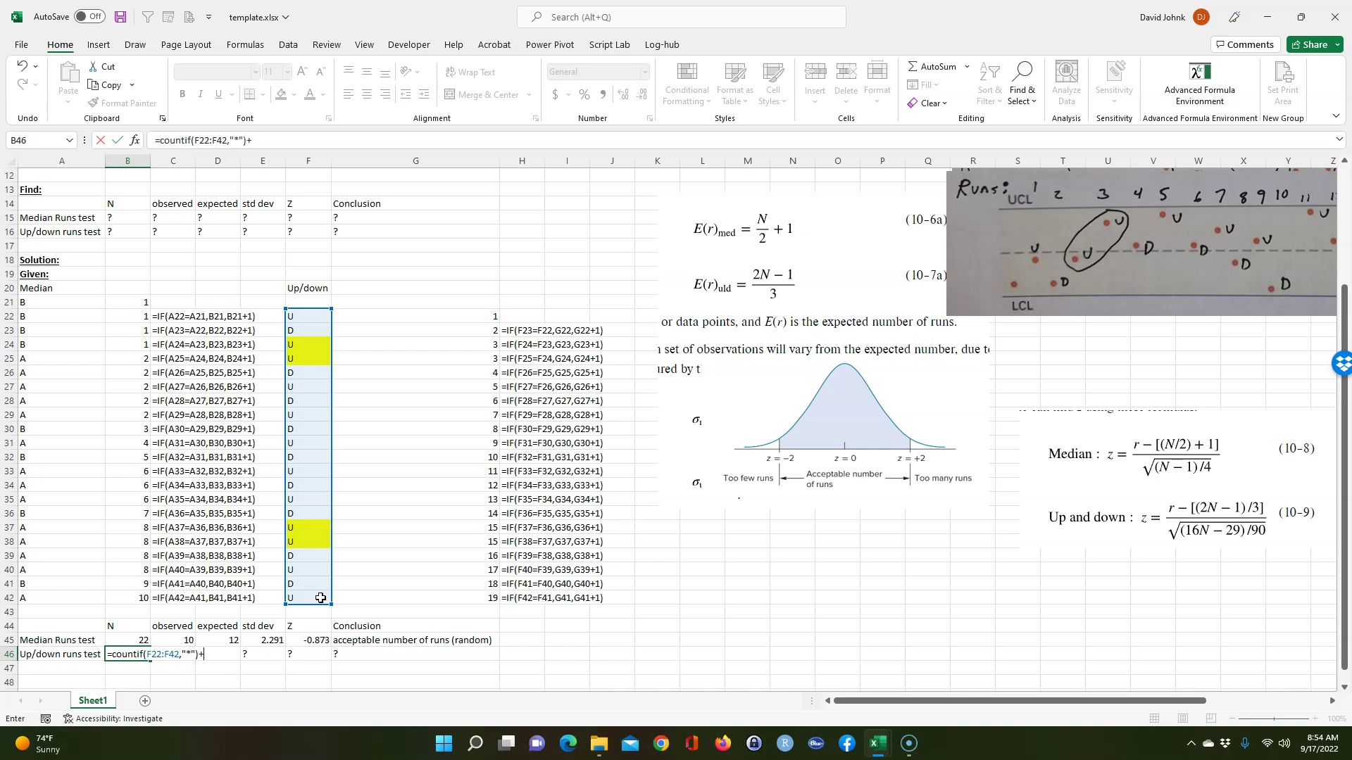
text(+1)
key(Return)
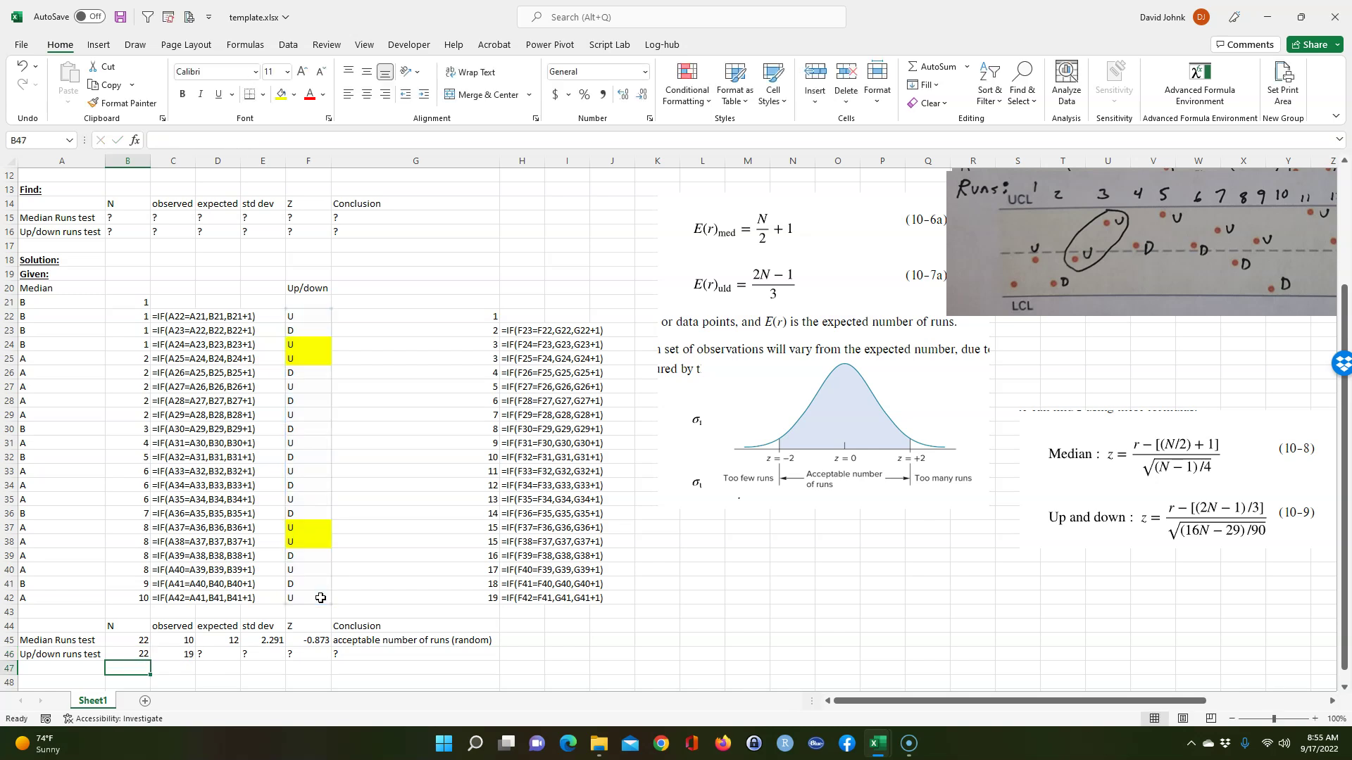
Step: Move the normal-curve picture up above row 20 and place the expected-runs formula picture below it, across columns L to R
click(224, 655)
drag(823, 267, 724, 438)
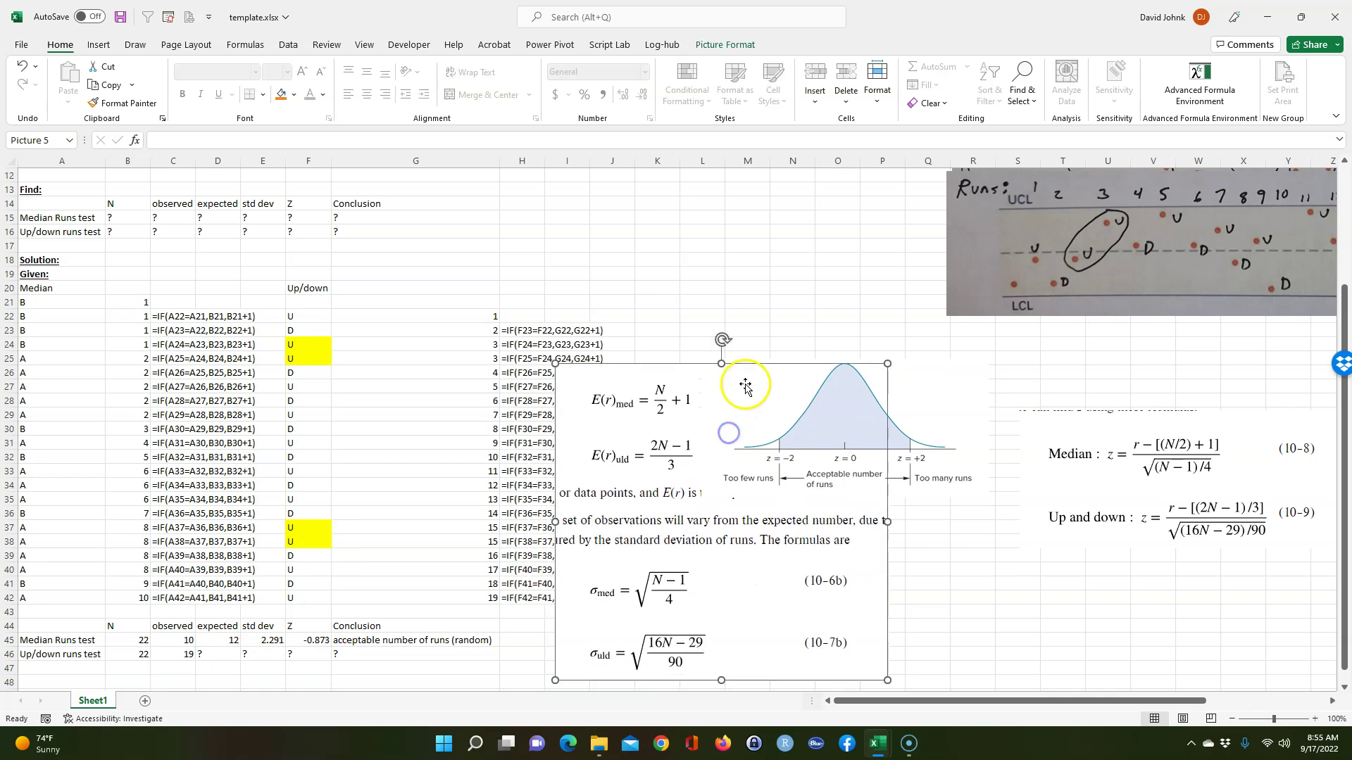
drag(944, 380, 870, 169)
drag(712, 431, 827, 350)
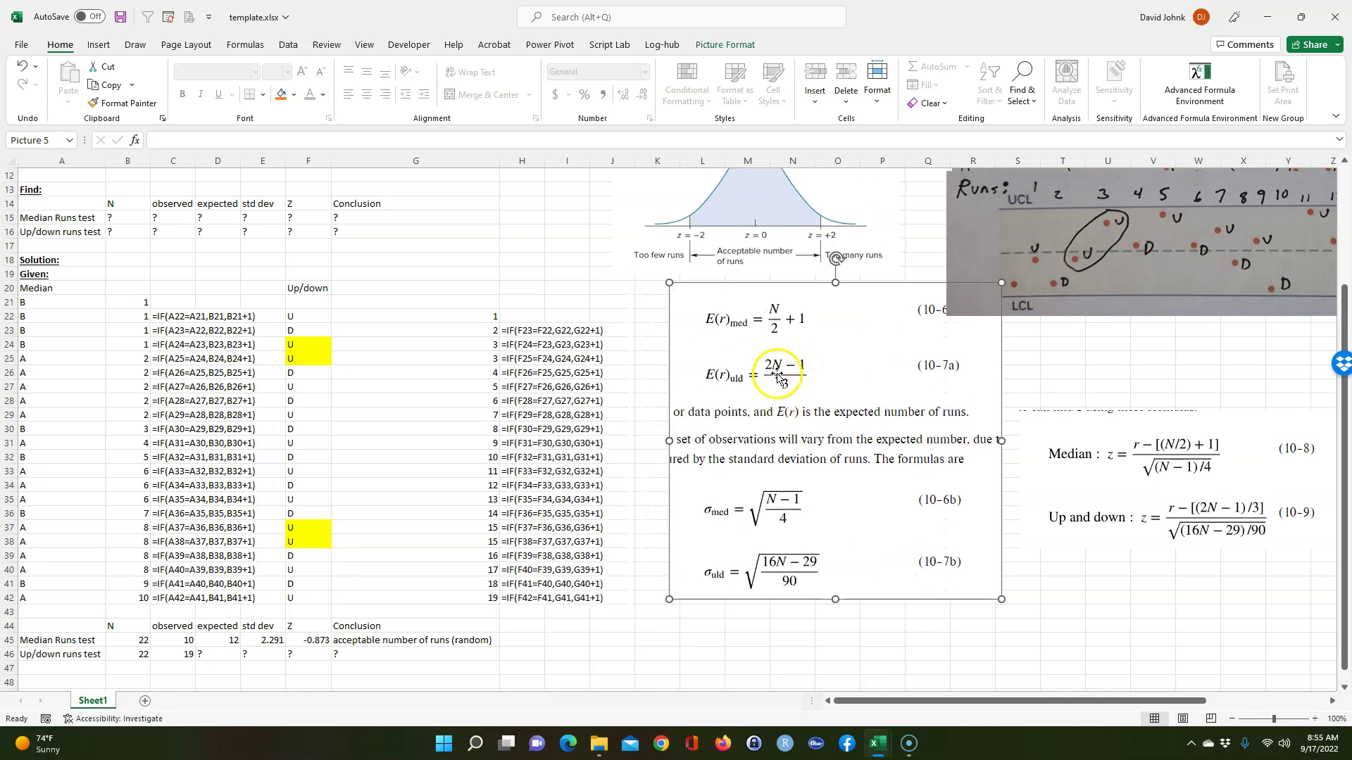
Step: Calculate the expected number of up/down runs in D46 with =(2*B46-1)/3
click(218, 652)
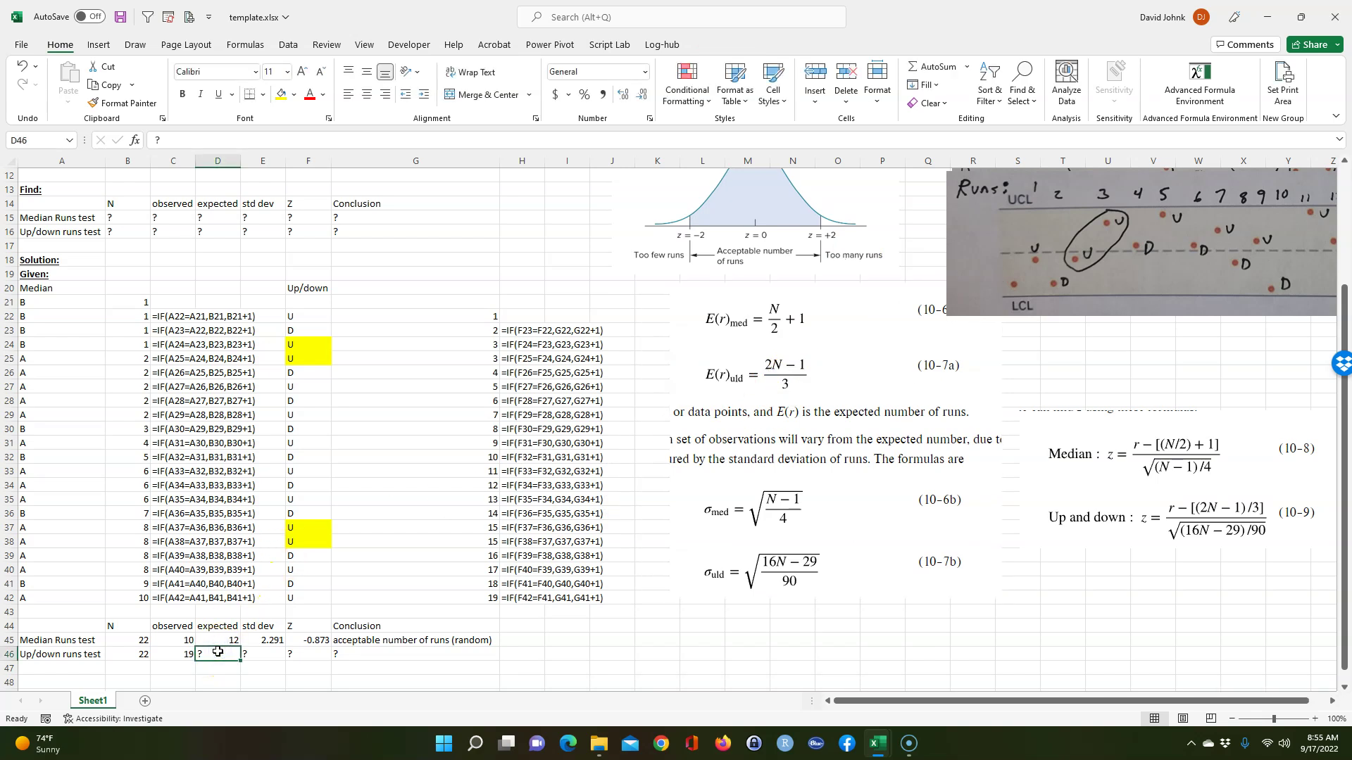
text(=)
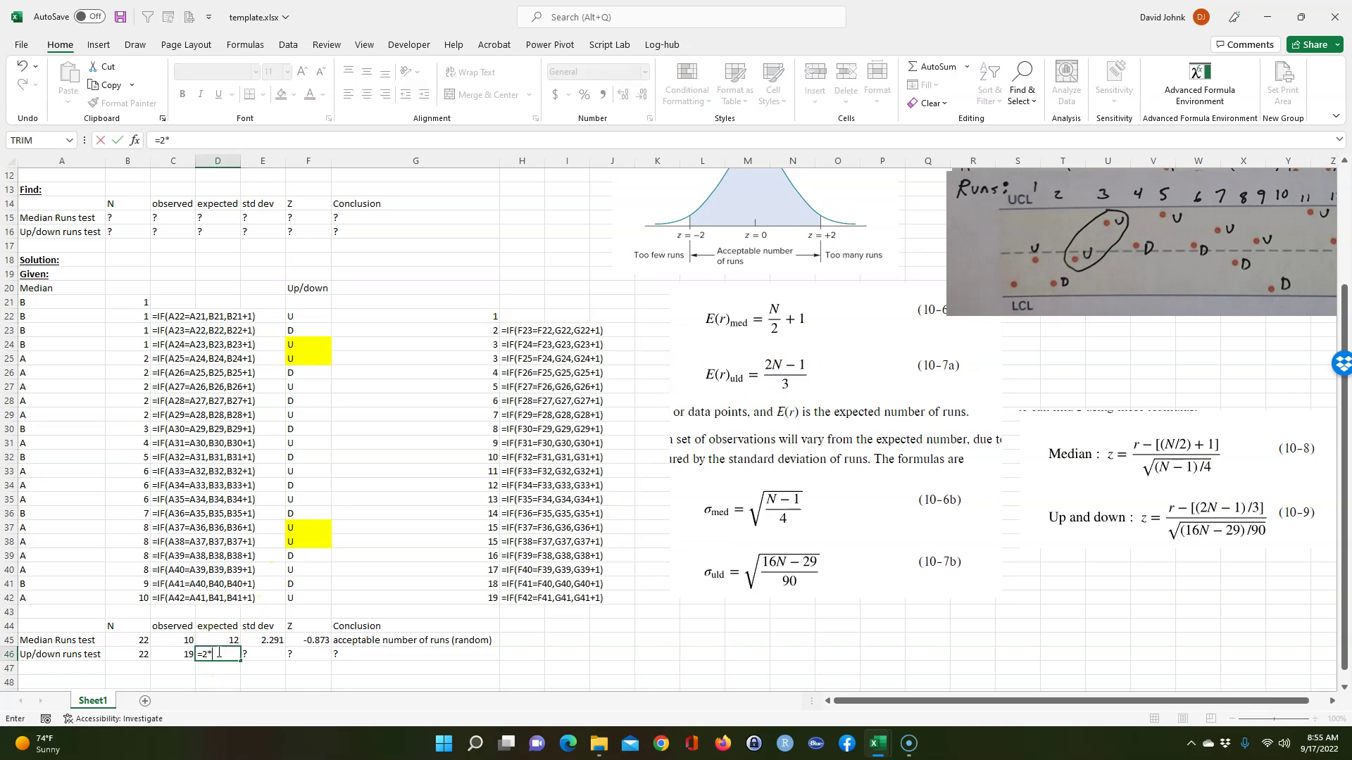
text(2*)
click(133, 655)
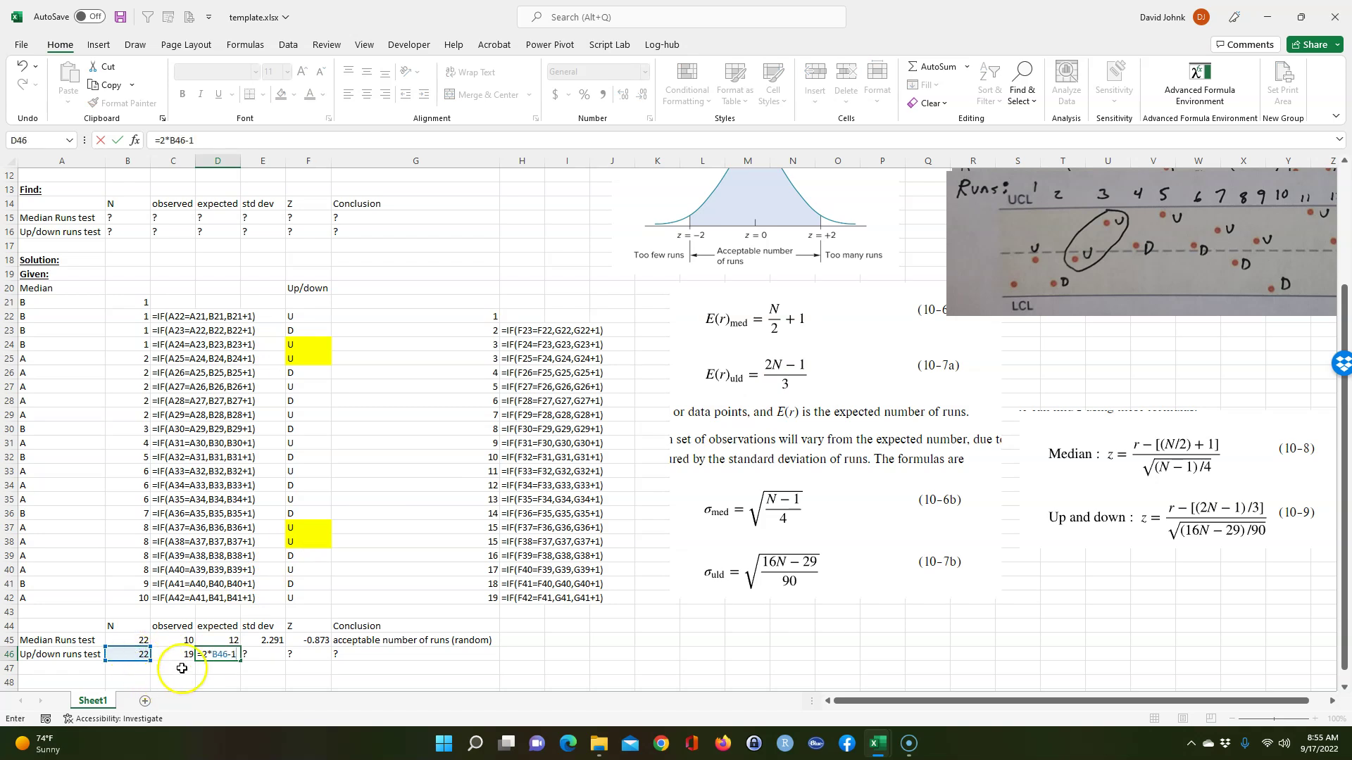
click(202, 654)
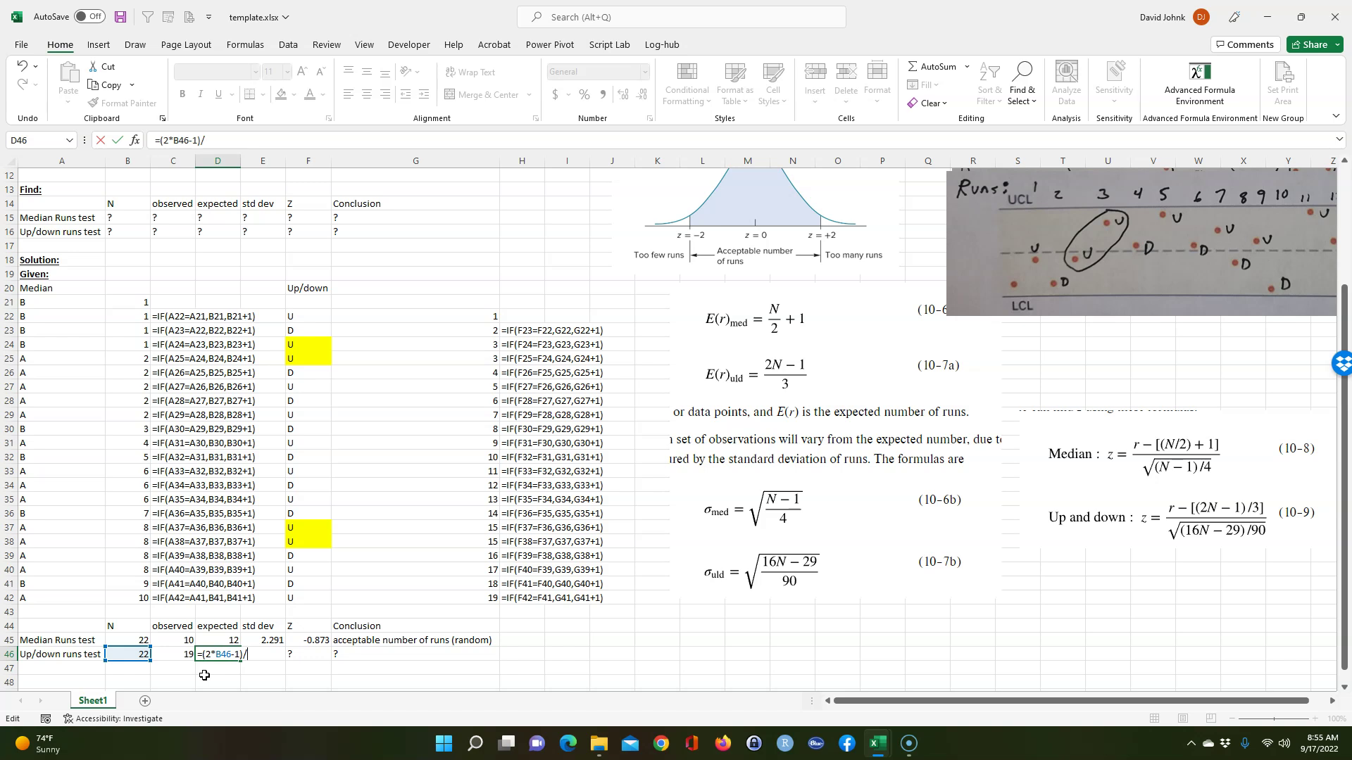
key(Return)
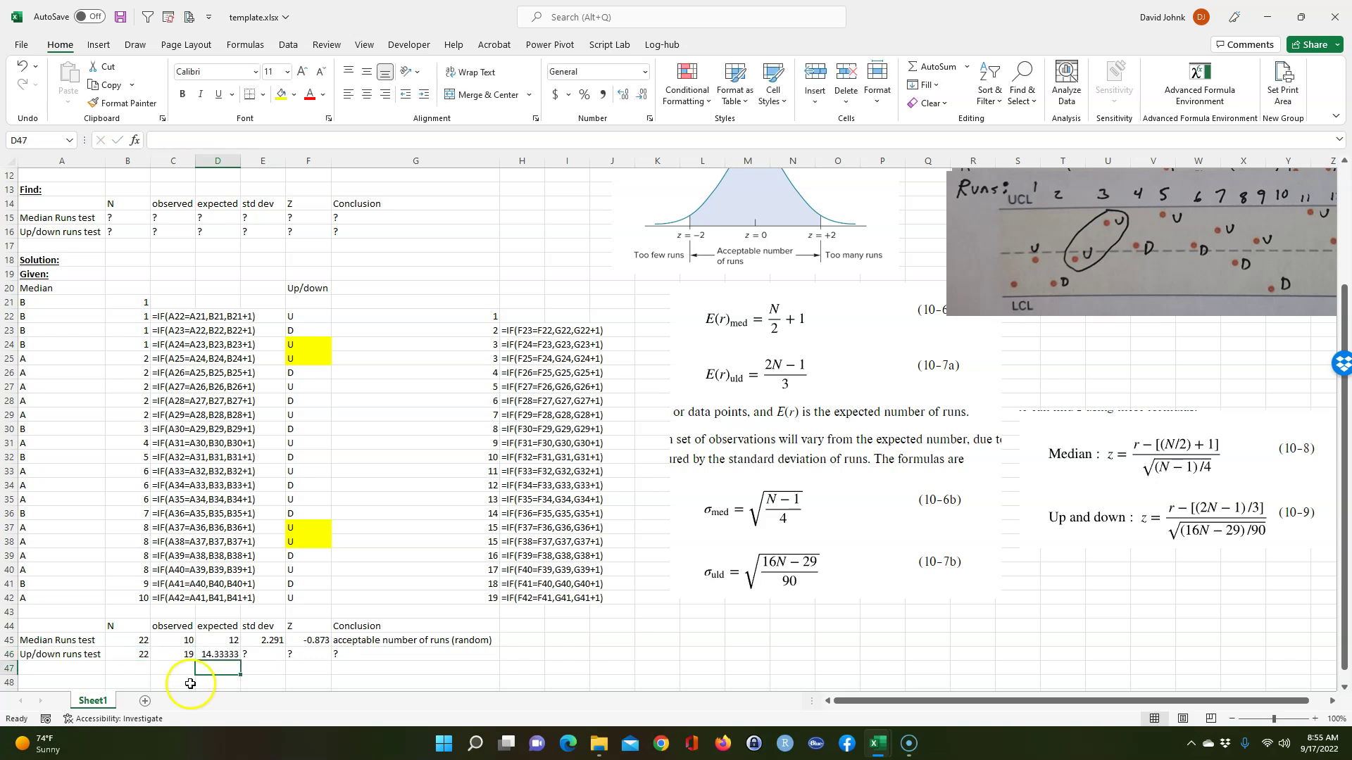
Step: Copy the number format of the median standard deviation in E45 to the expected value in D46
click(266, 641)
click(120, 102)
click(209, 654)
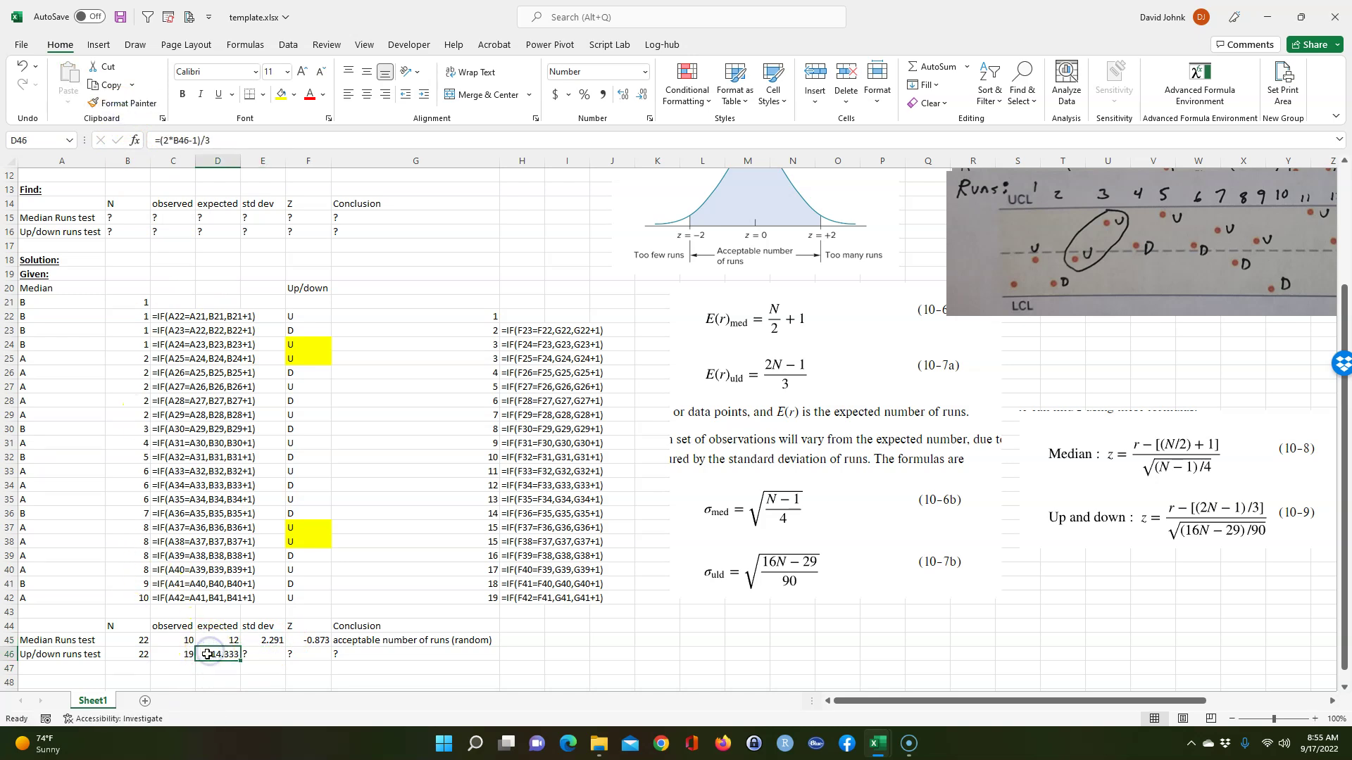
Step: Enter the up/down standard deviation formula =SQRT((16*B46-26)/60) in E46
click(256, 653)
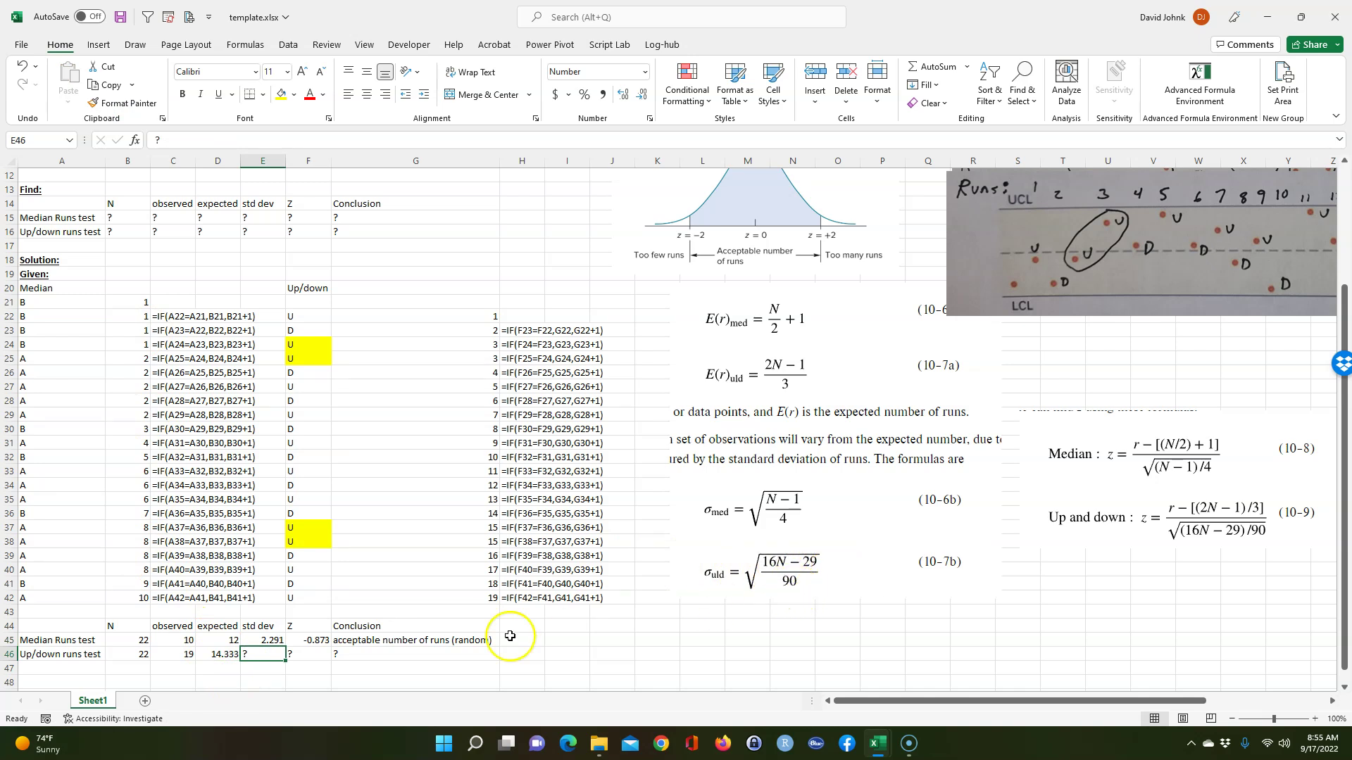
text(=sqrt((16)
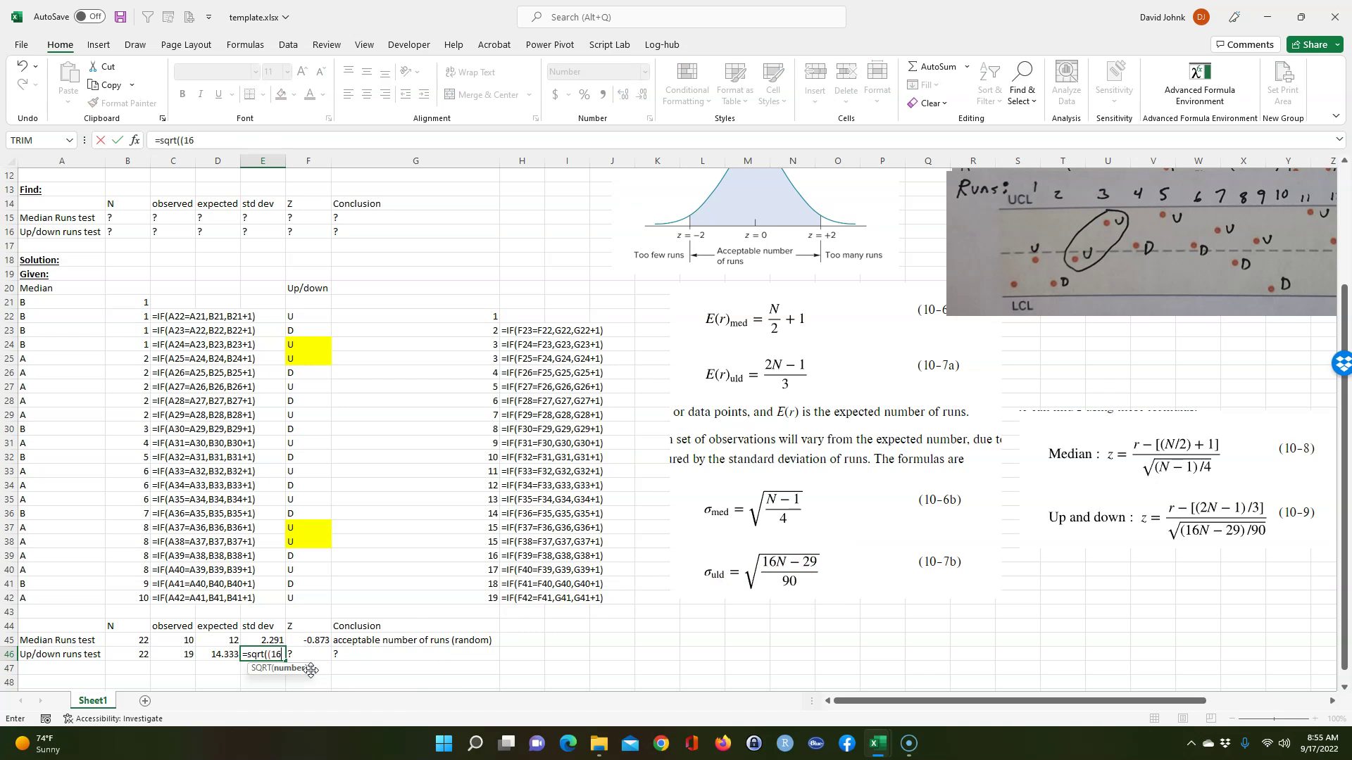
text(*)
click(126, 654)
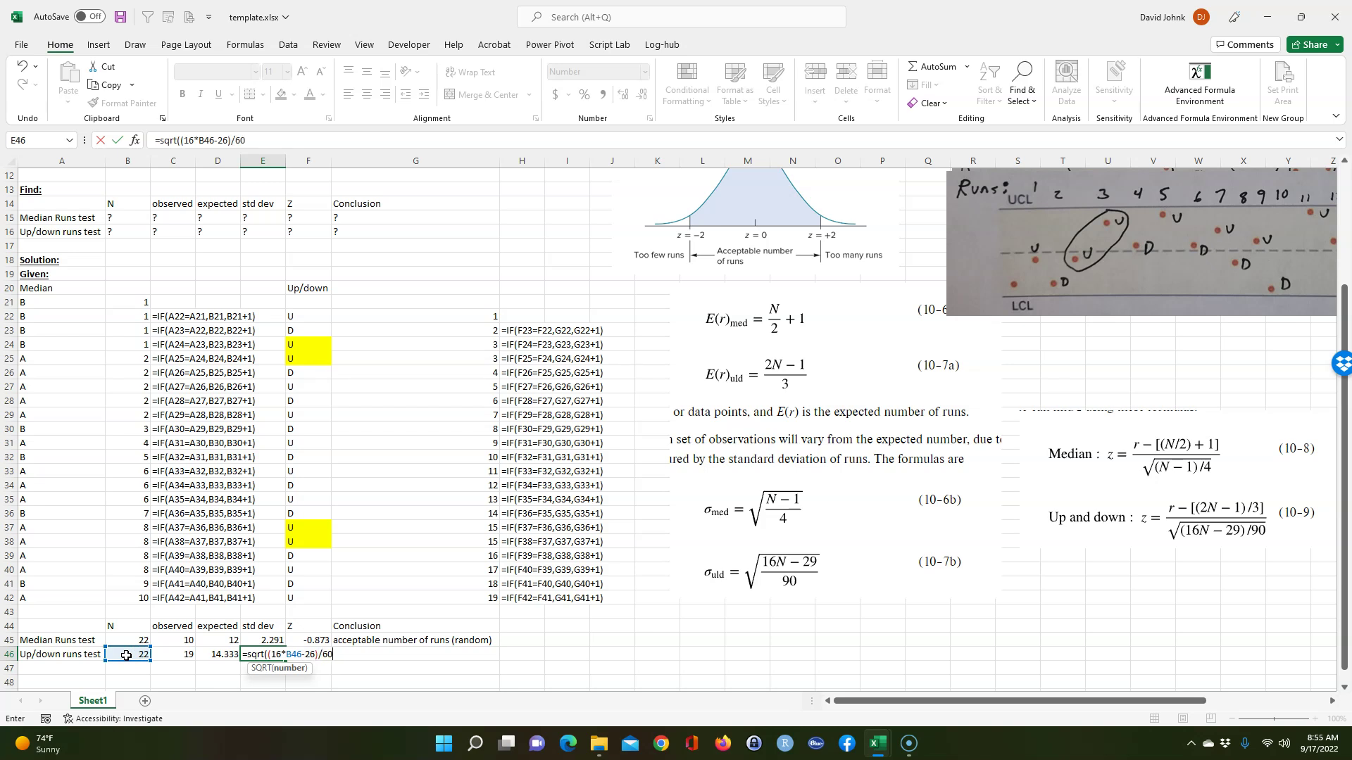
key(Return)
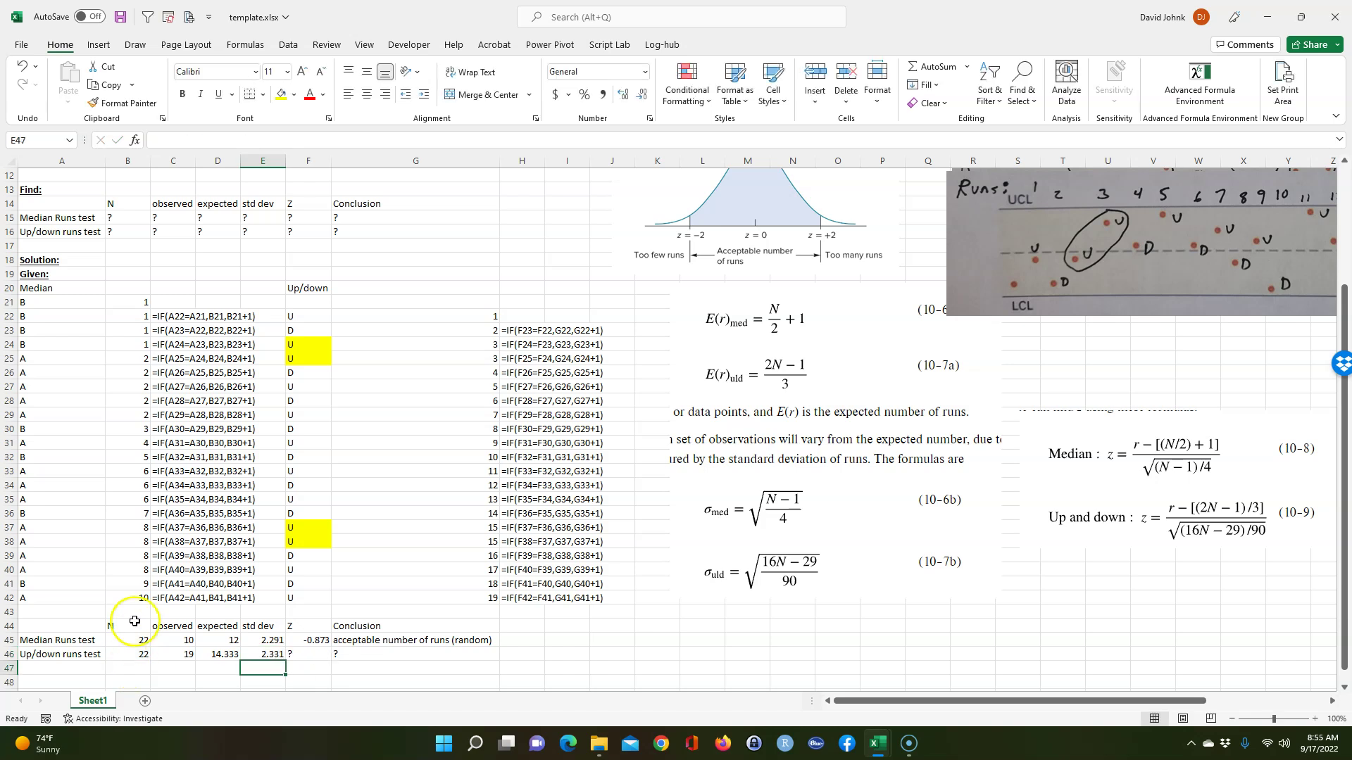
Step: Correct the standard deviation formula in E46 to subtract 29 and divide by 90
click(269, 654)
double_click(269, 654)
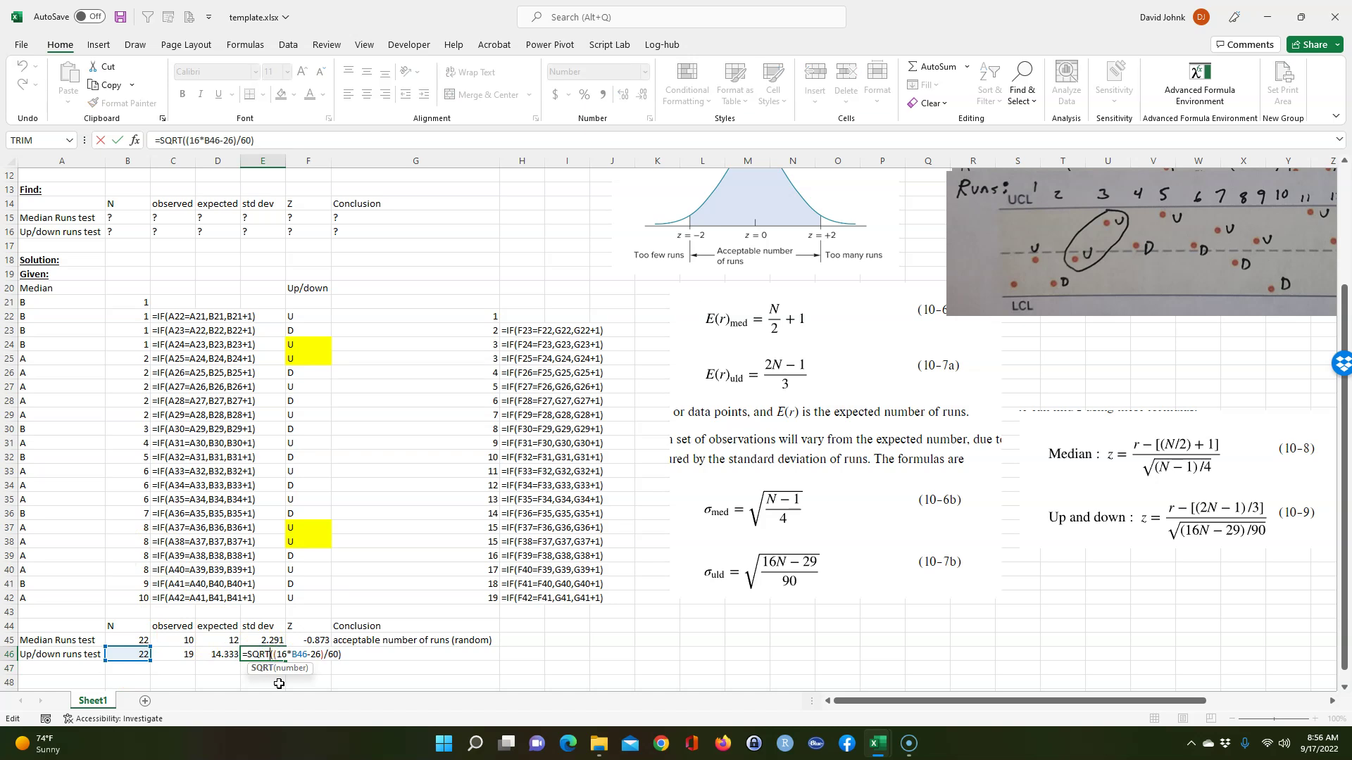
click(320, 654)
click(331, 656)
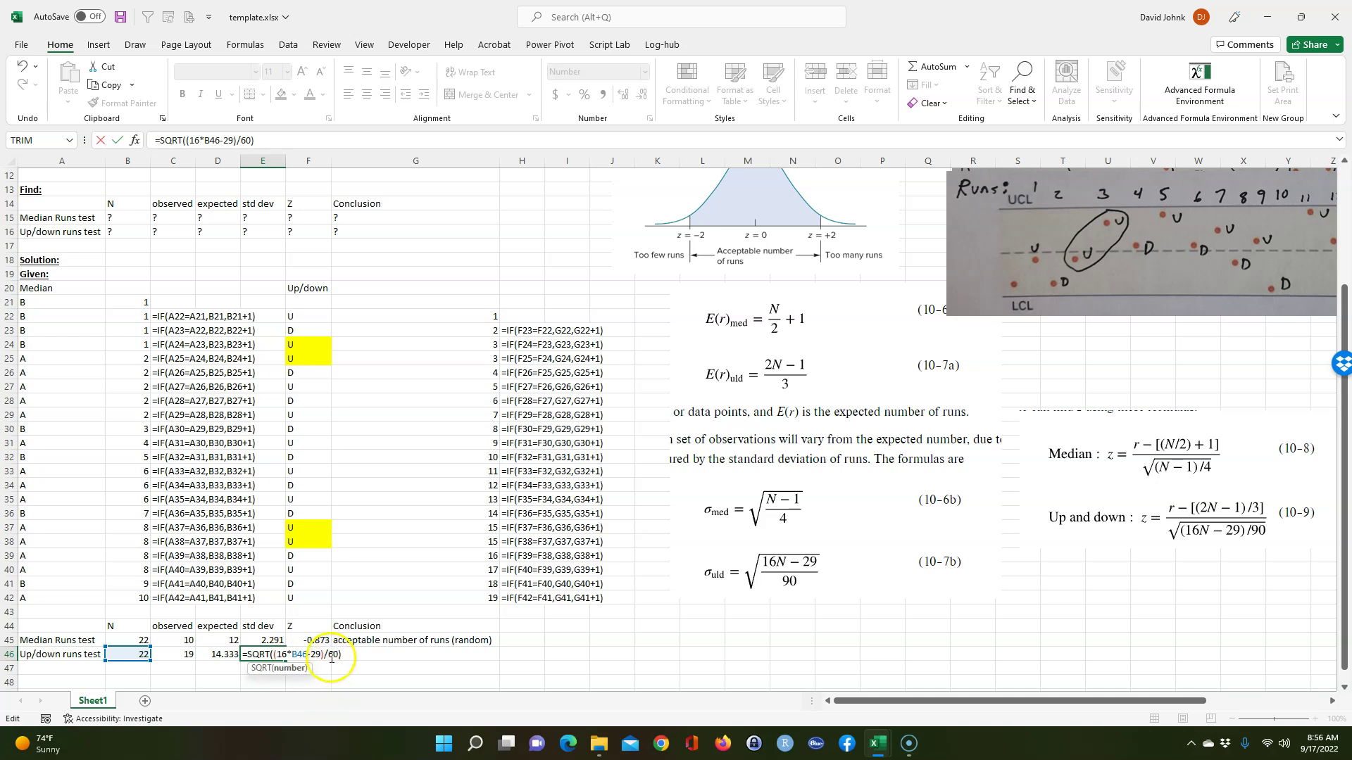
double_click(332, 655)
text(90)
key(Return)
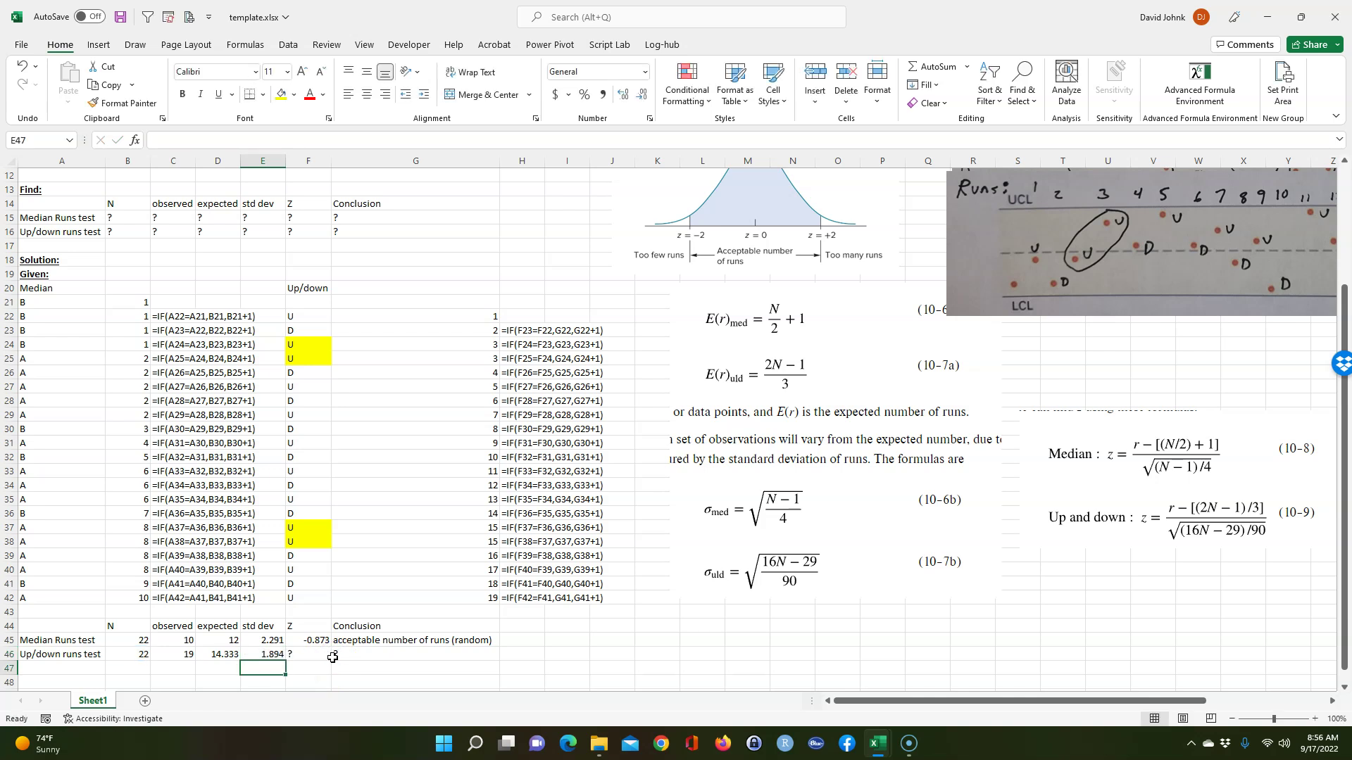
Step: Calculate the up/down Z value in F46 with =(C46-D46)/E46
click(308, 658)
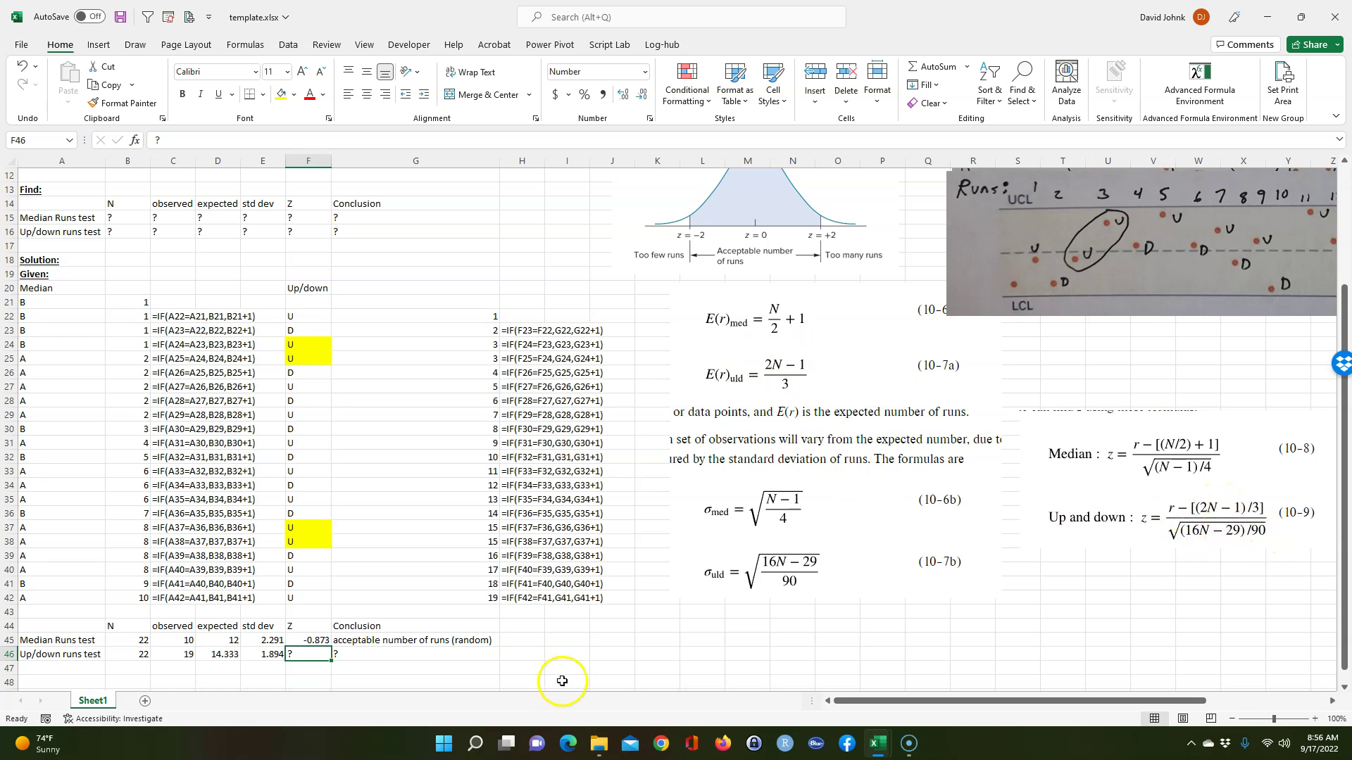
text(=)
click(168, 651)
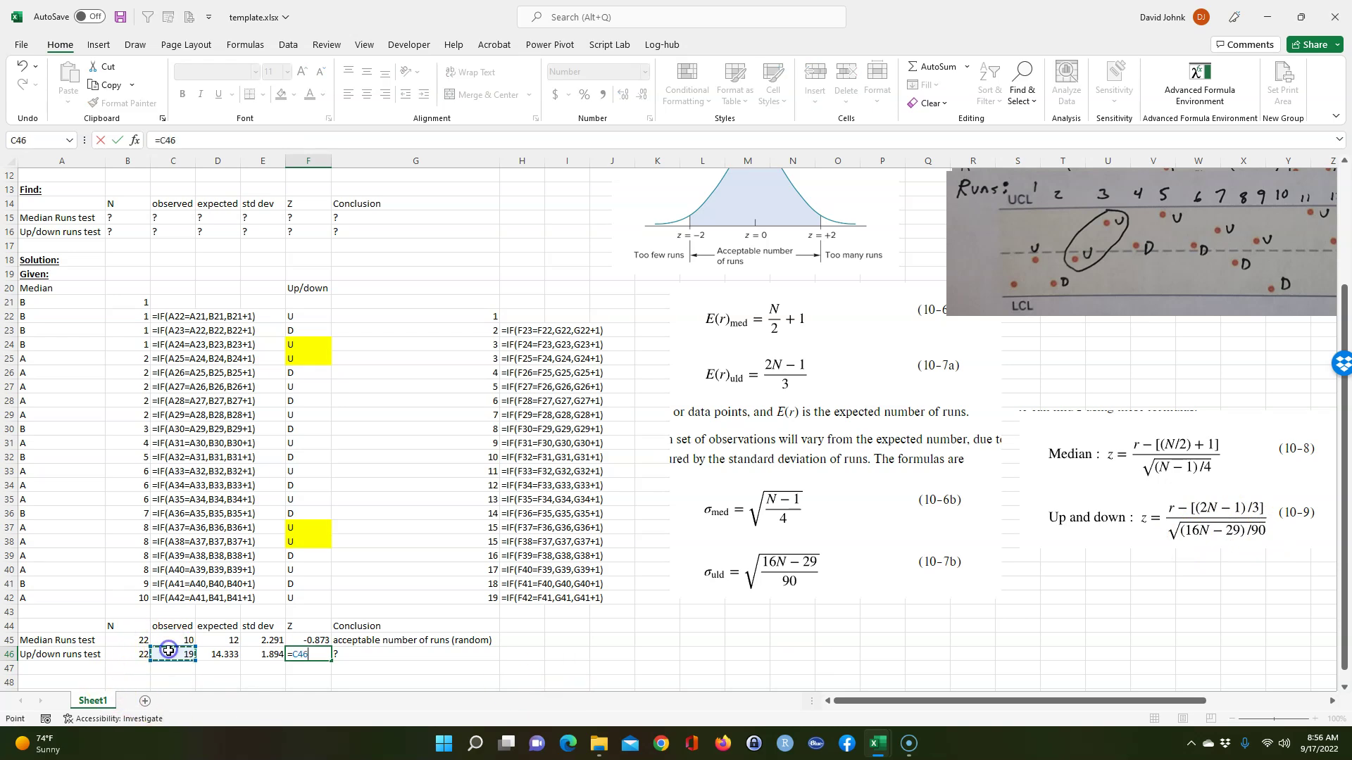
text(-)
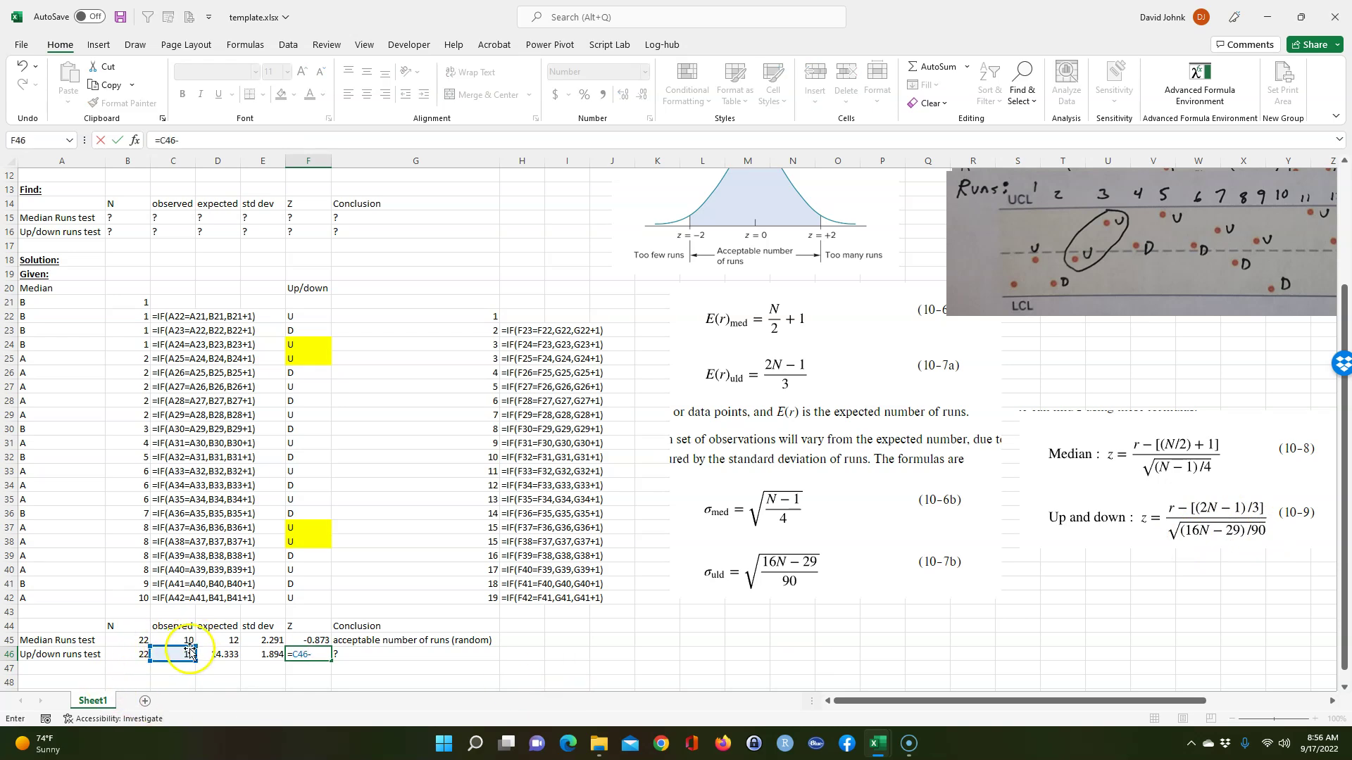
click(227, 653)
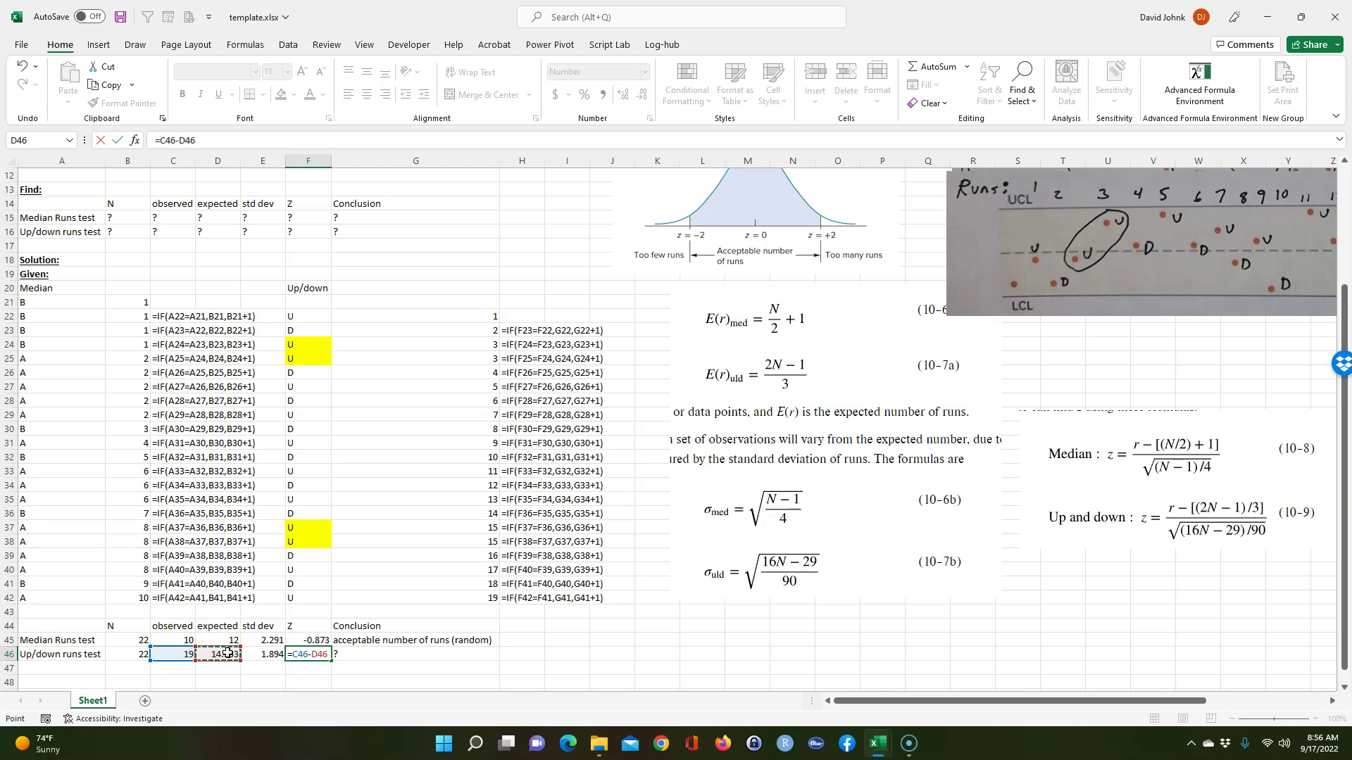
text(/)
click(263, 655)
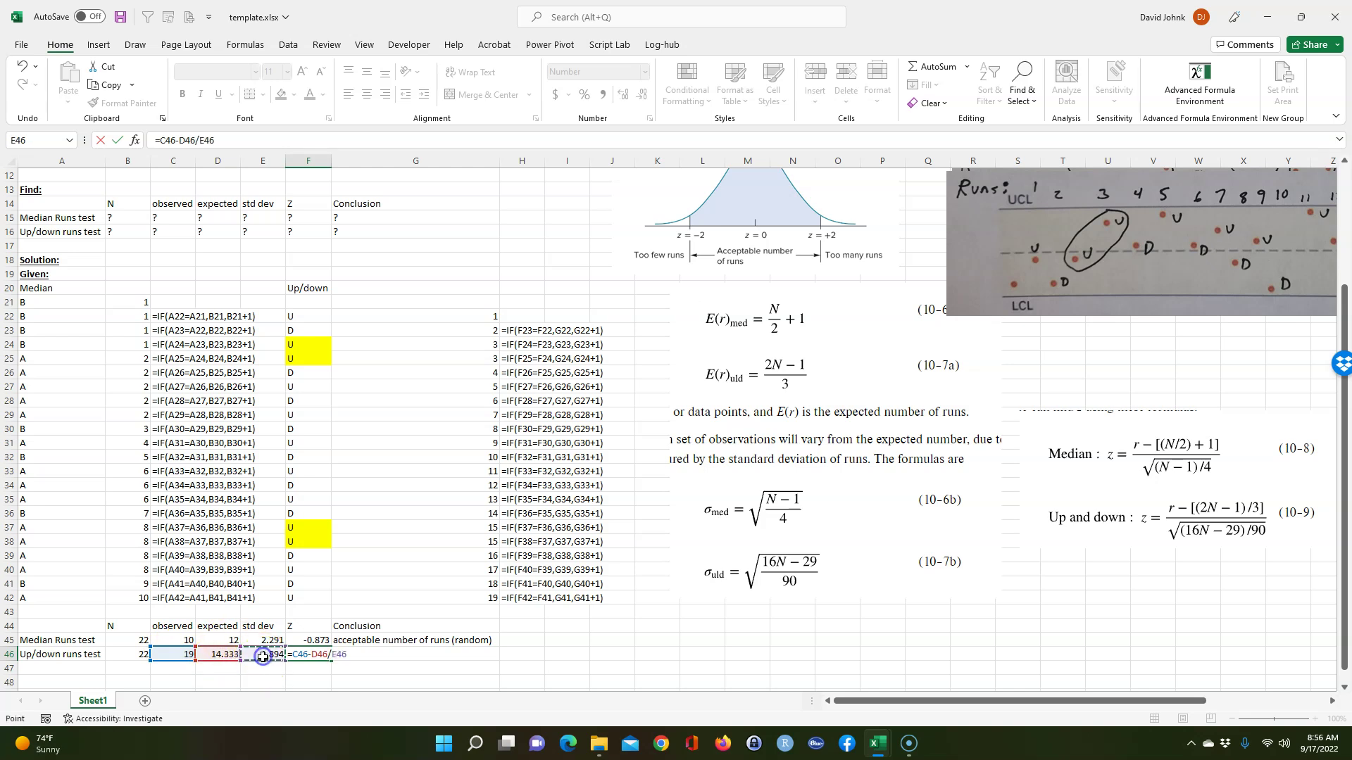
click(294, 654)
text(()
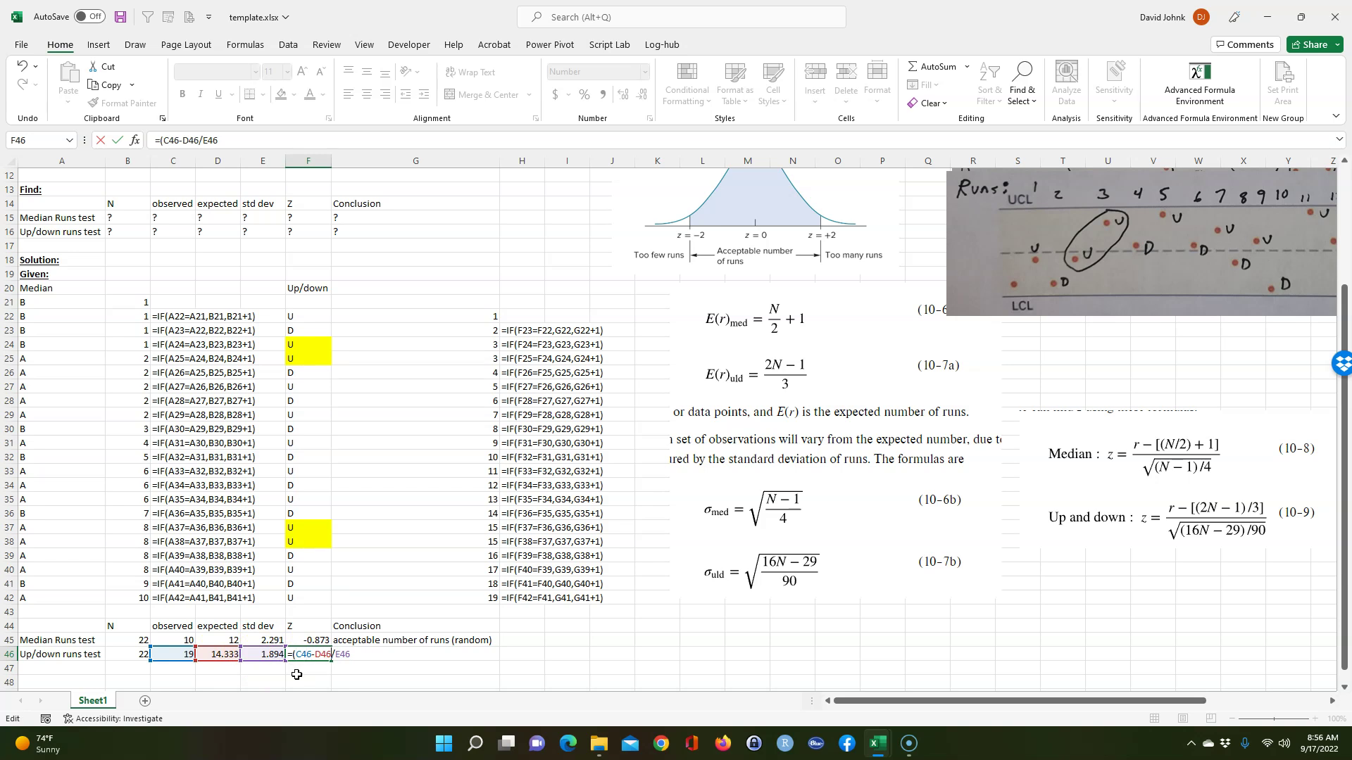
key(Return)
click(307, 655)
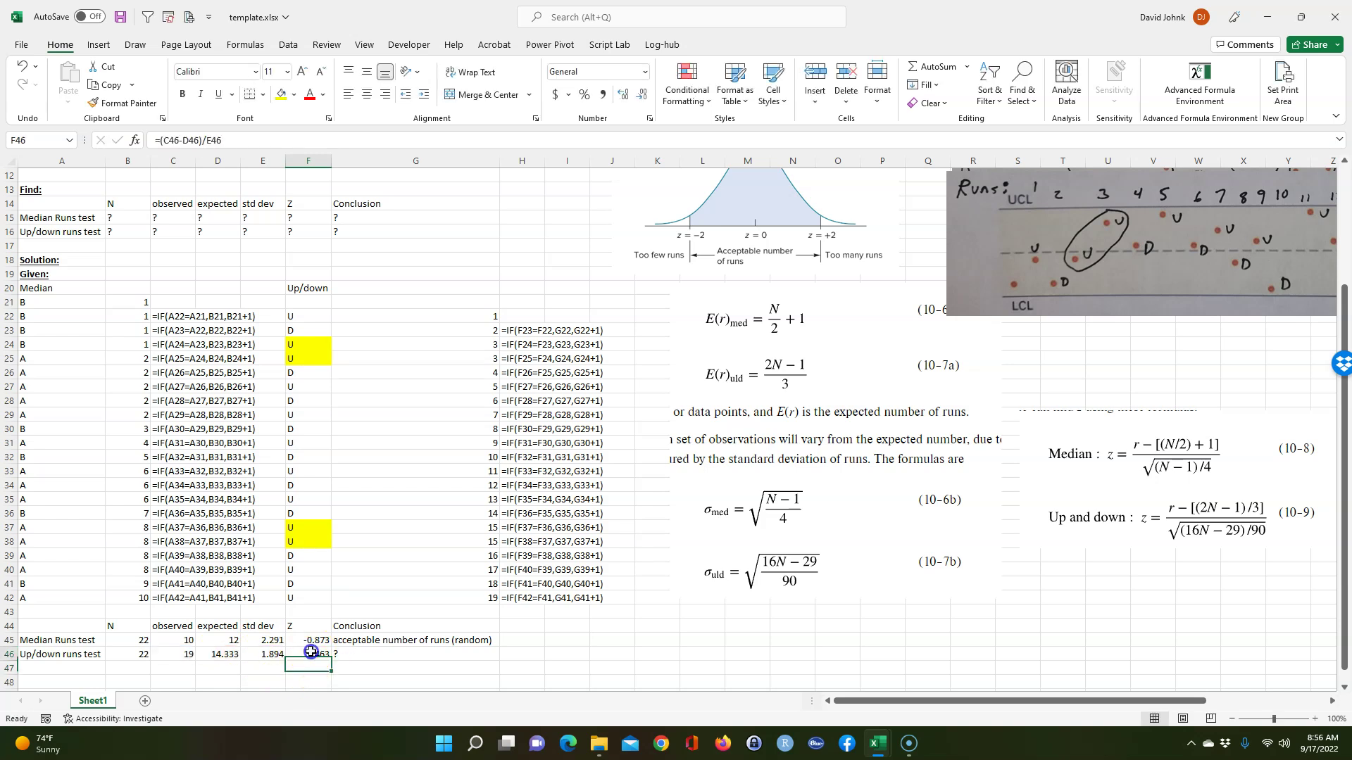
Step: Move the normal-curve picture down beside the results table and enter the conclusion "too many runs (not random)" in G46
drag(685, 214, 711, 616)
click(381, 655)
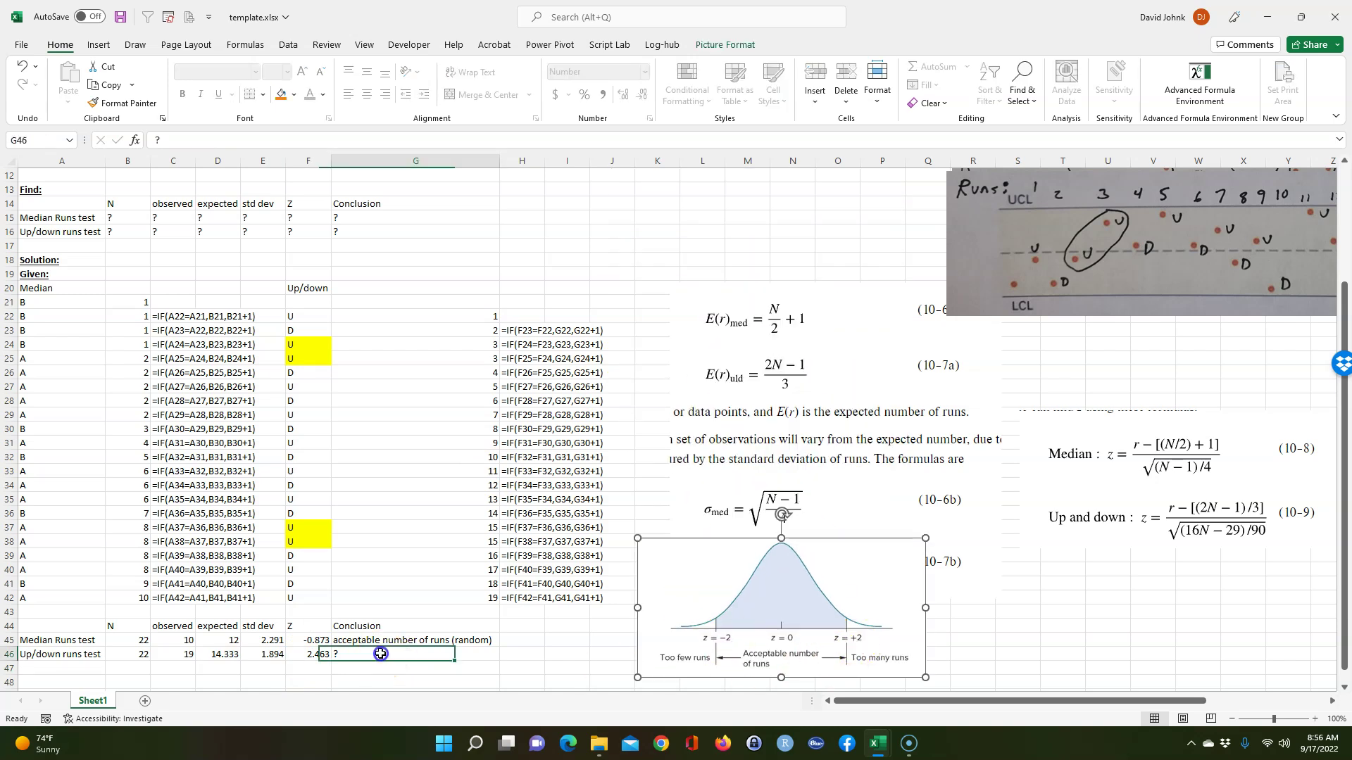
text(too many runs (not random)
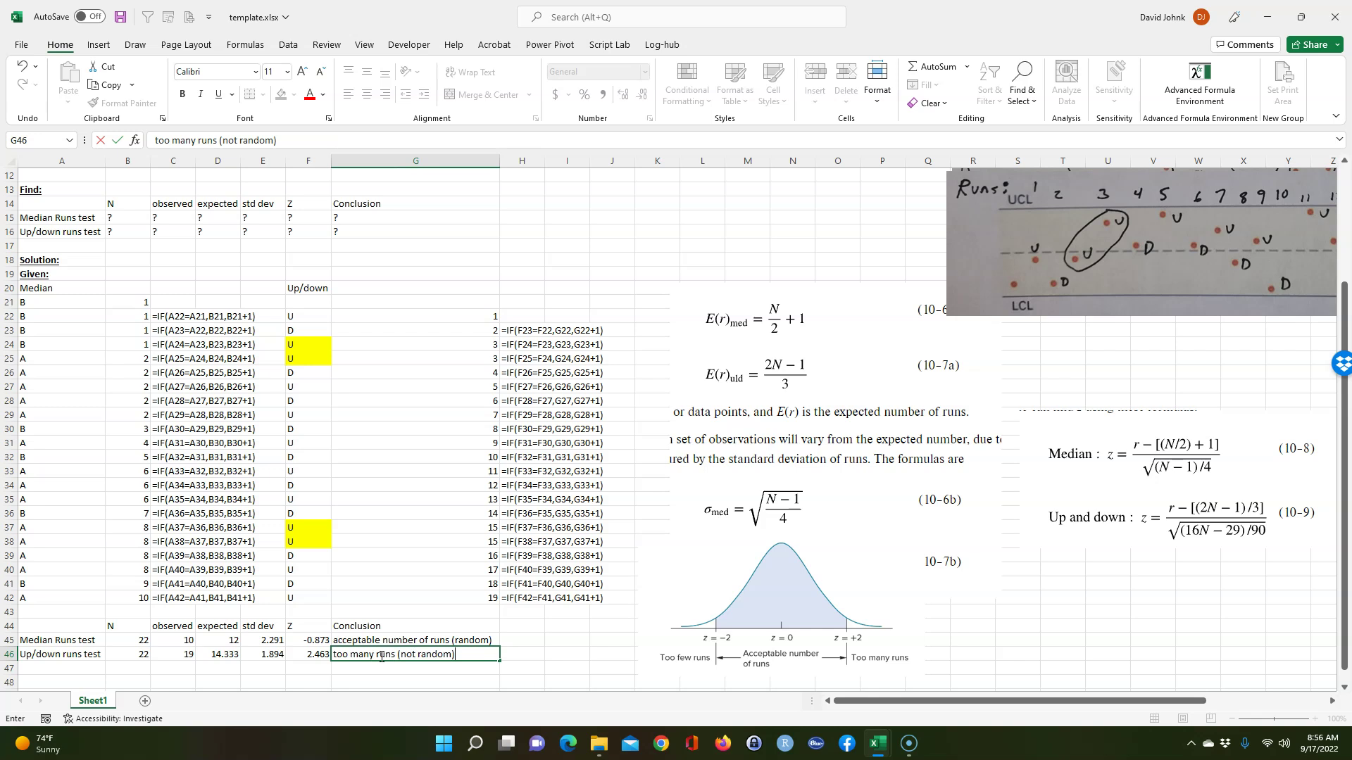
key(Return)
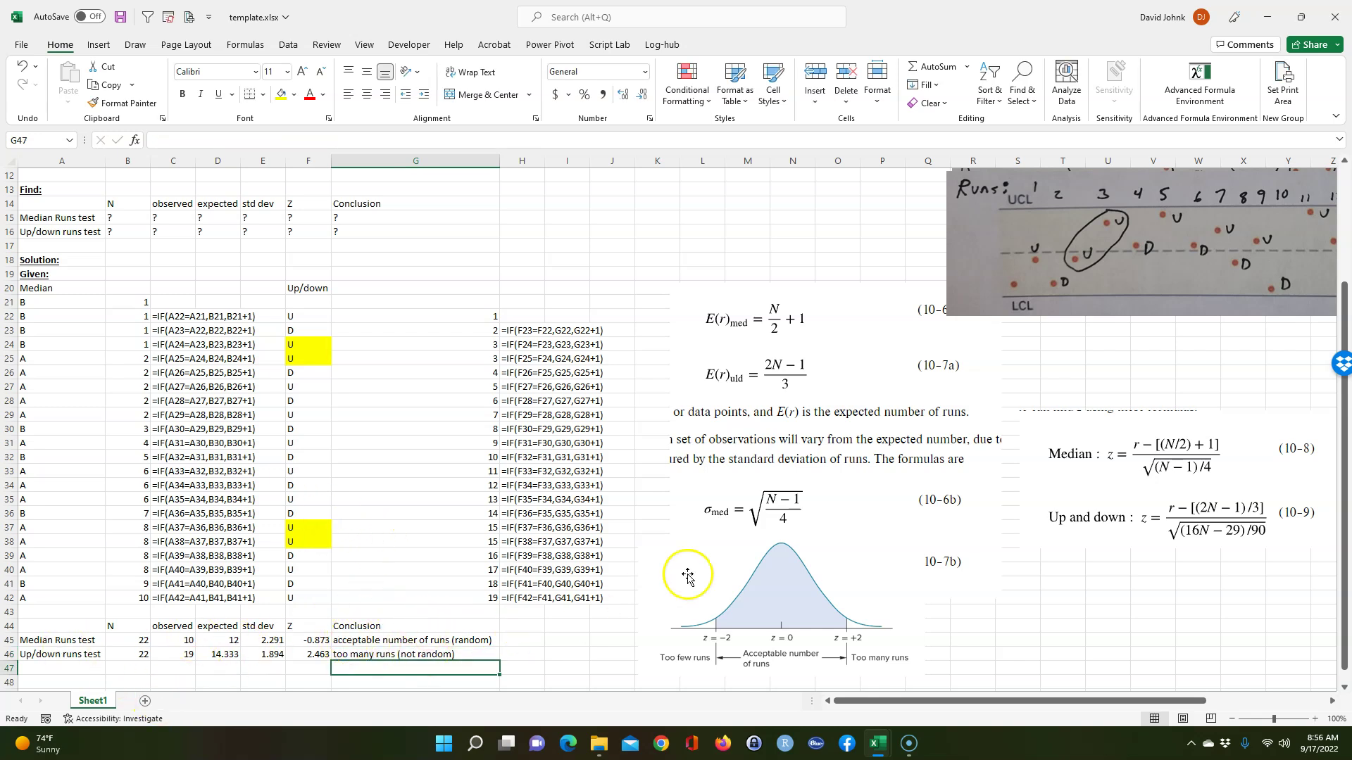
Step: Move the Z formula picture up and place the normal-curve picture directly below it in columns S to Y
drag(676, 570, 1049, 594)
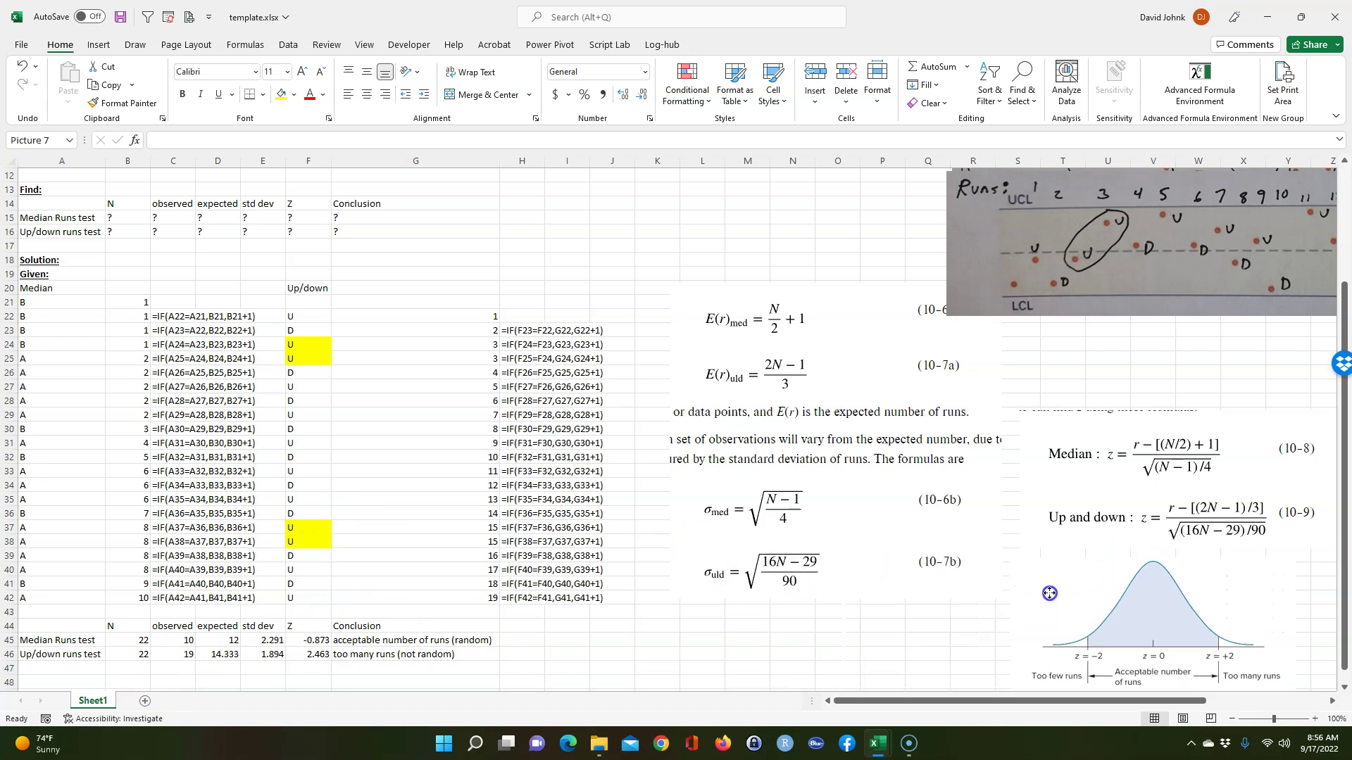
drag(1060, 494, 1057, 421)
drag(1066, 567, 1078, 501)
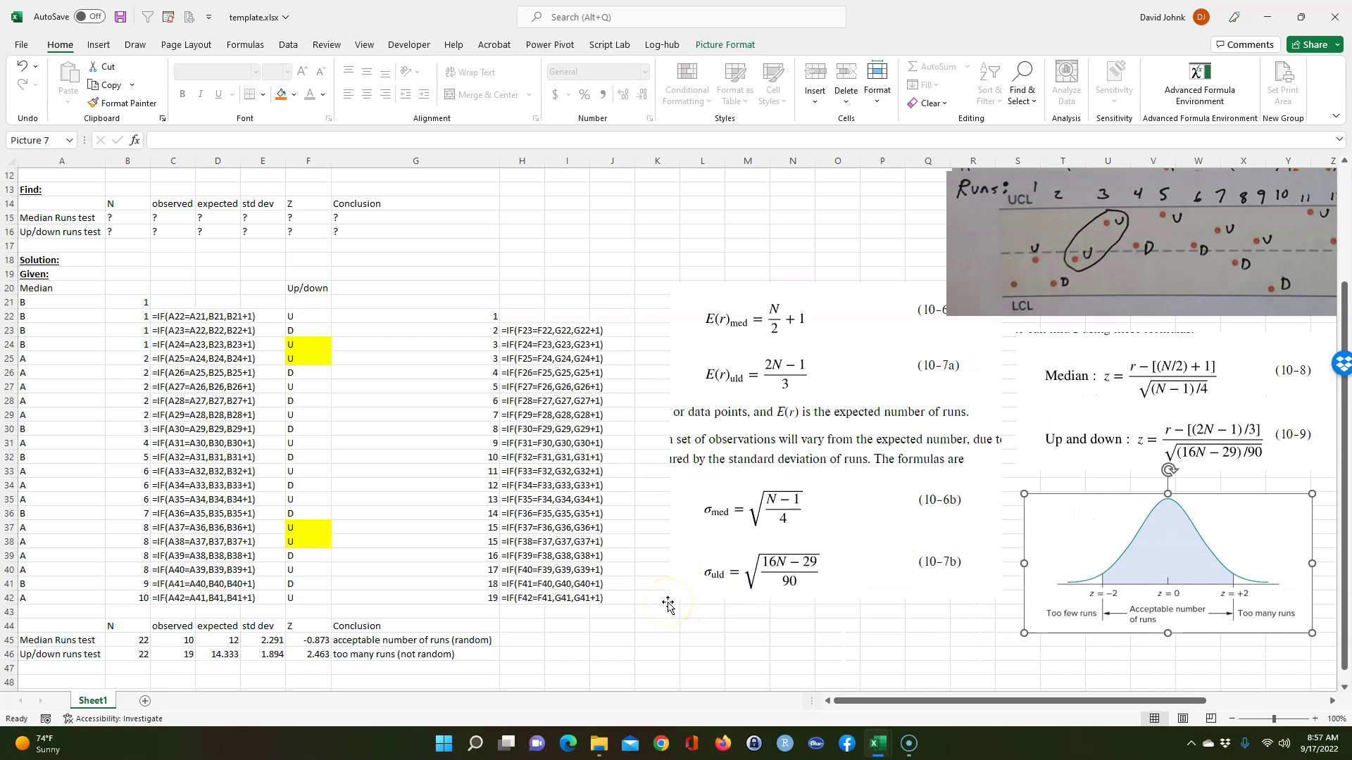
Step: Review the given control chart, the run counts and the completed median and up/down results in rows 45 and 46
scroll(411, 554, up, 1)
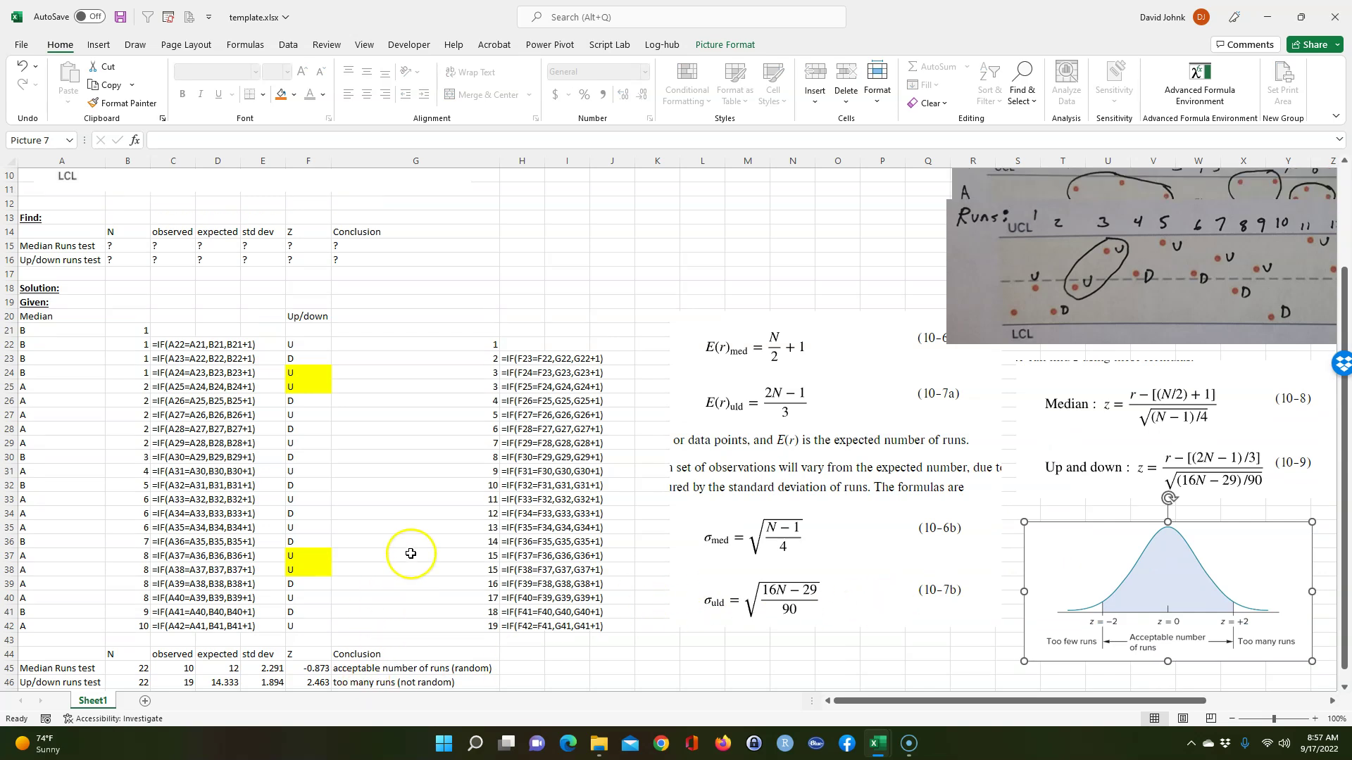
scroll(411, 554, up, 3)
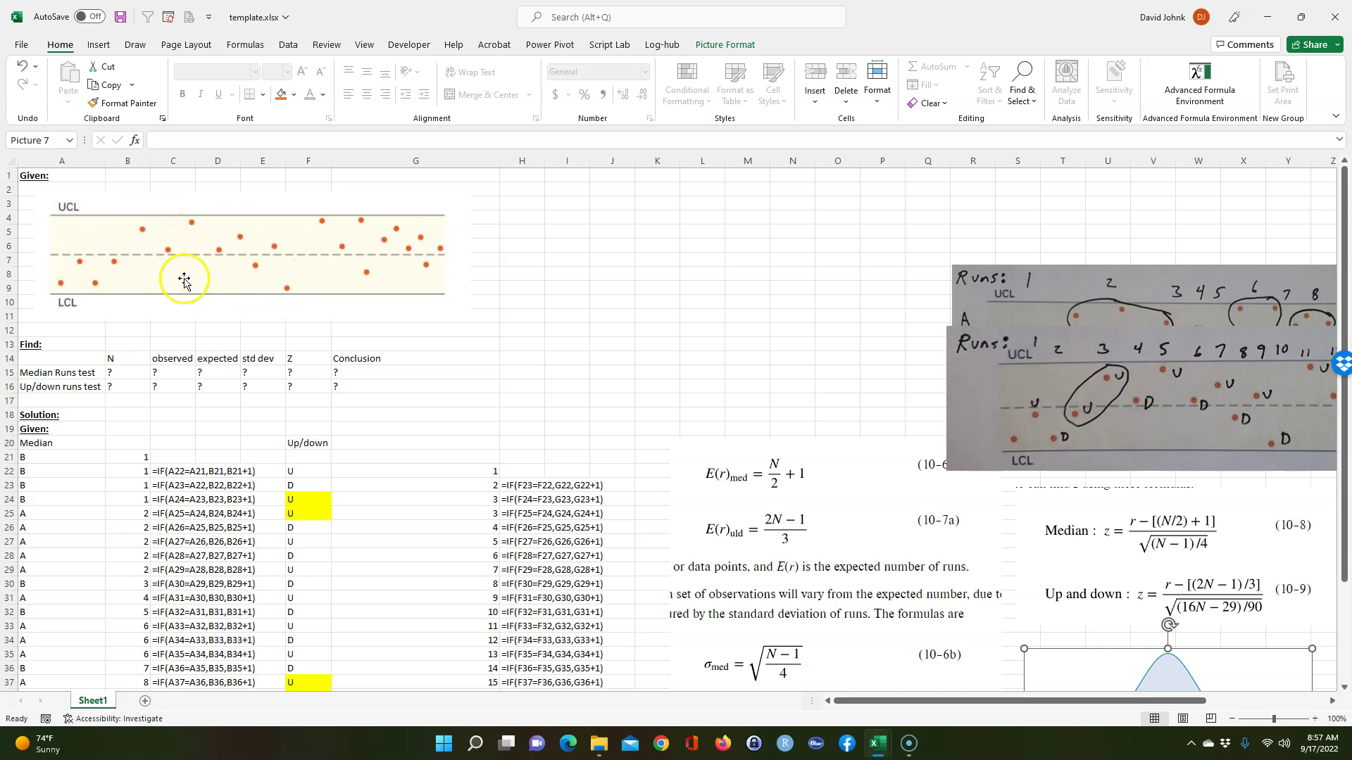
scroll(405, 384, down, 2)
scroll(405, 383, down, 5)
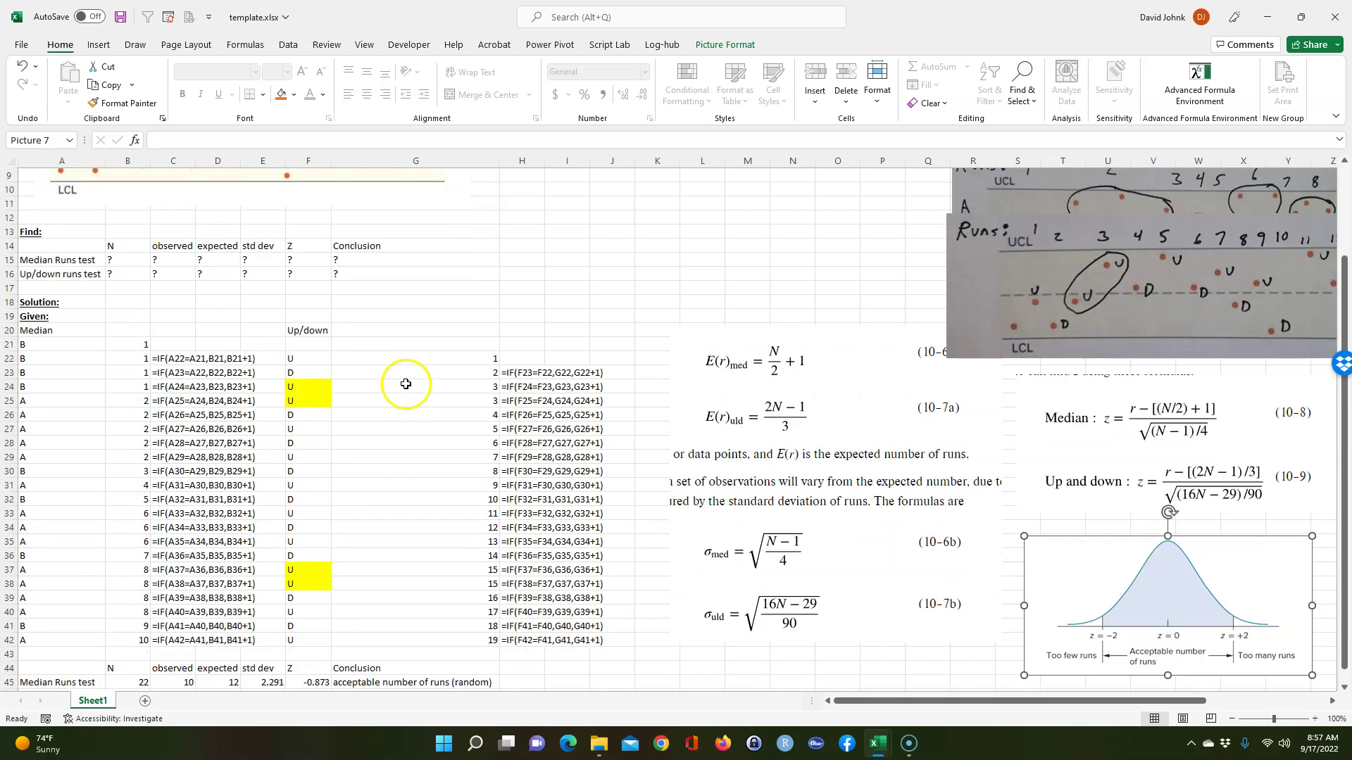
click(312, 583)
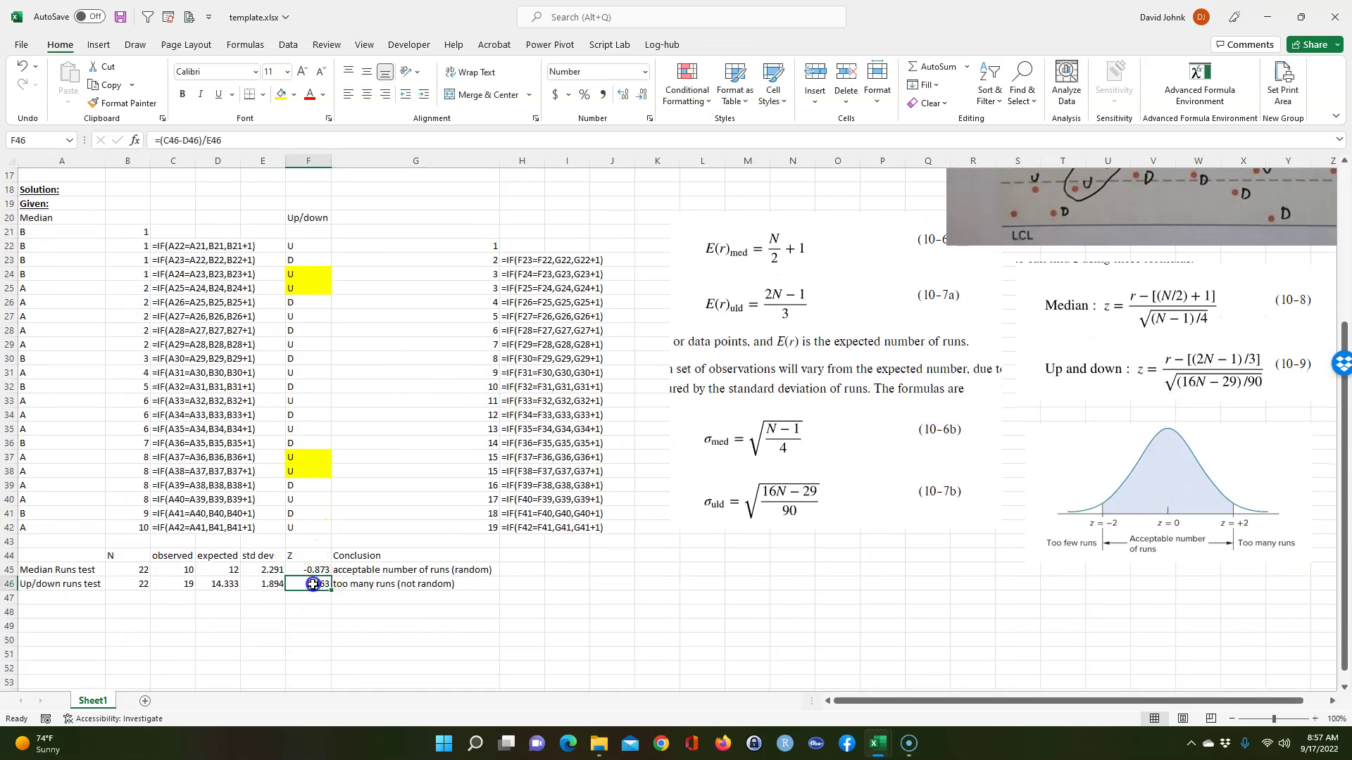
key(Up)
drag(60, 573, 298, 579)
click(318, 652)
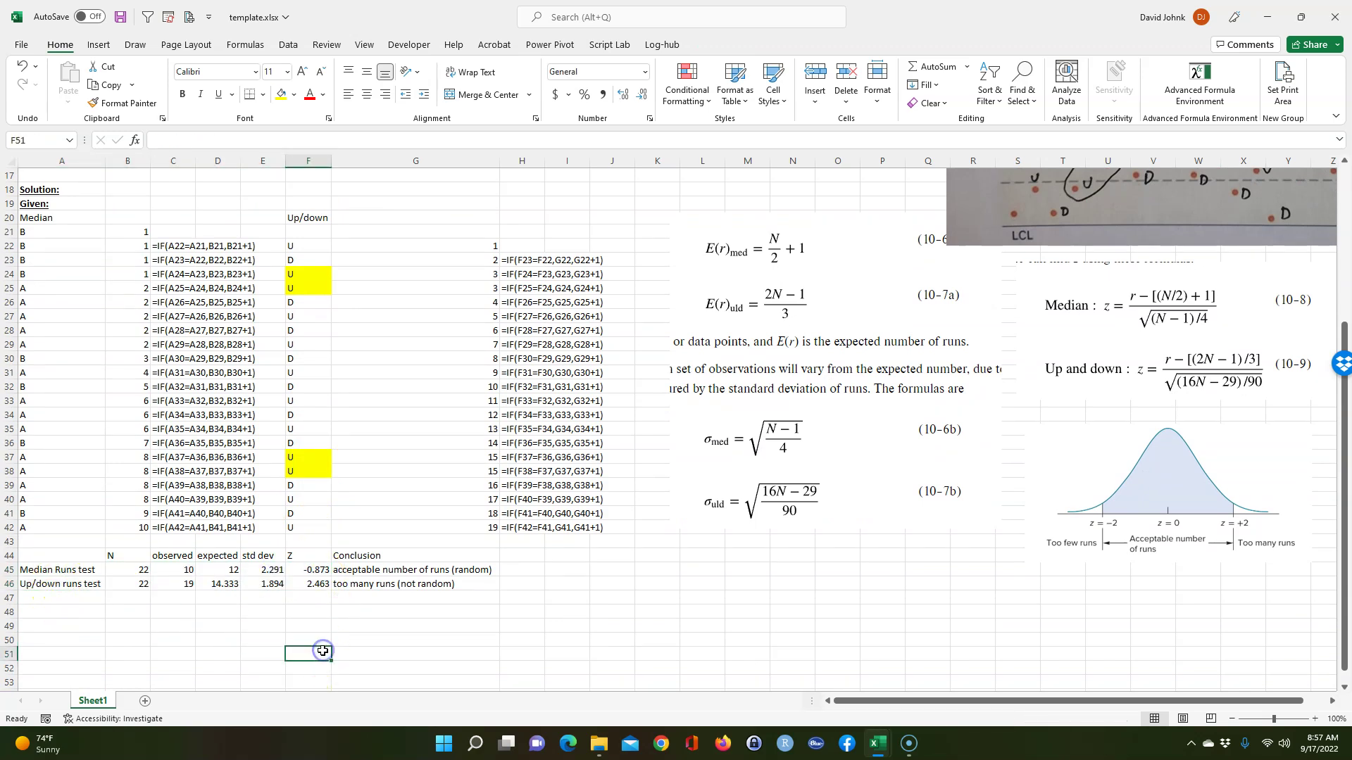
scroll(454, 481, up, 1)
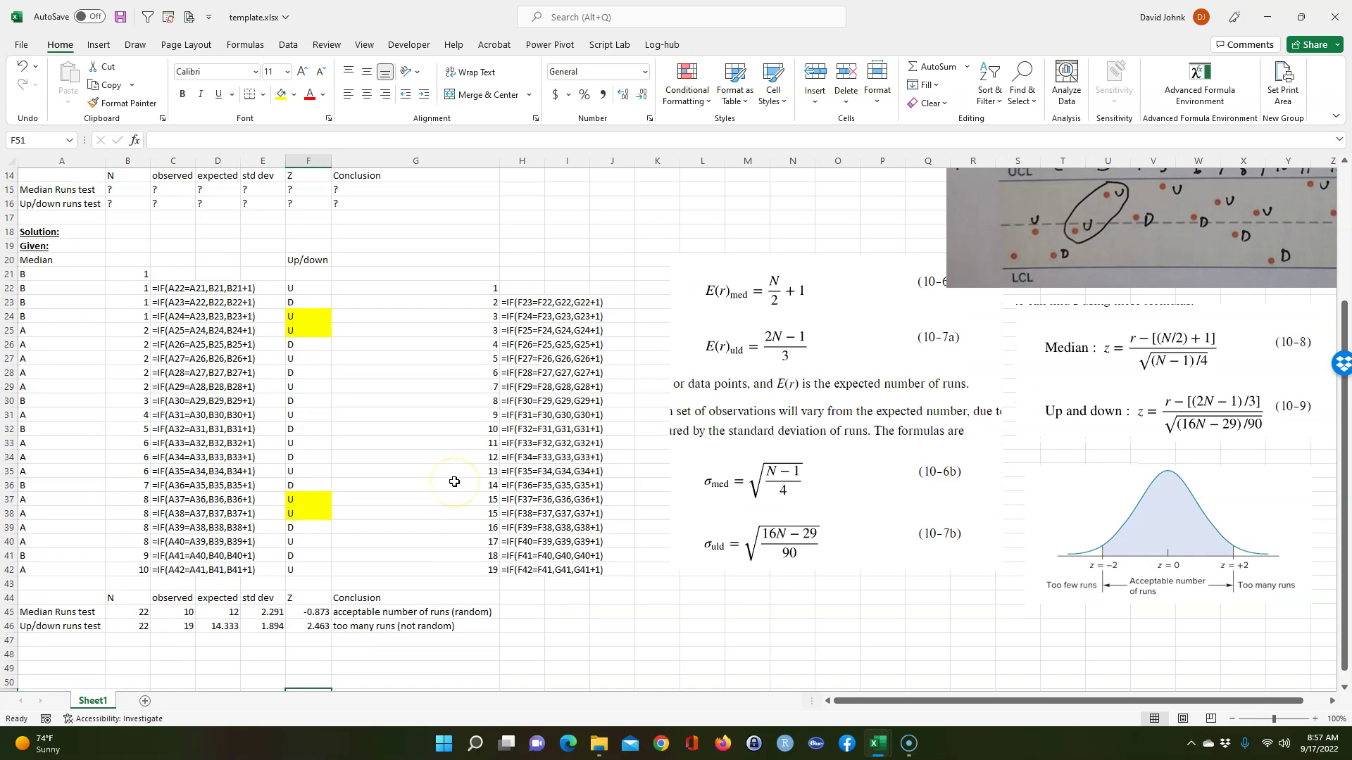